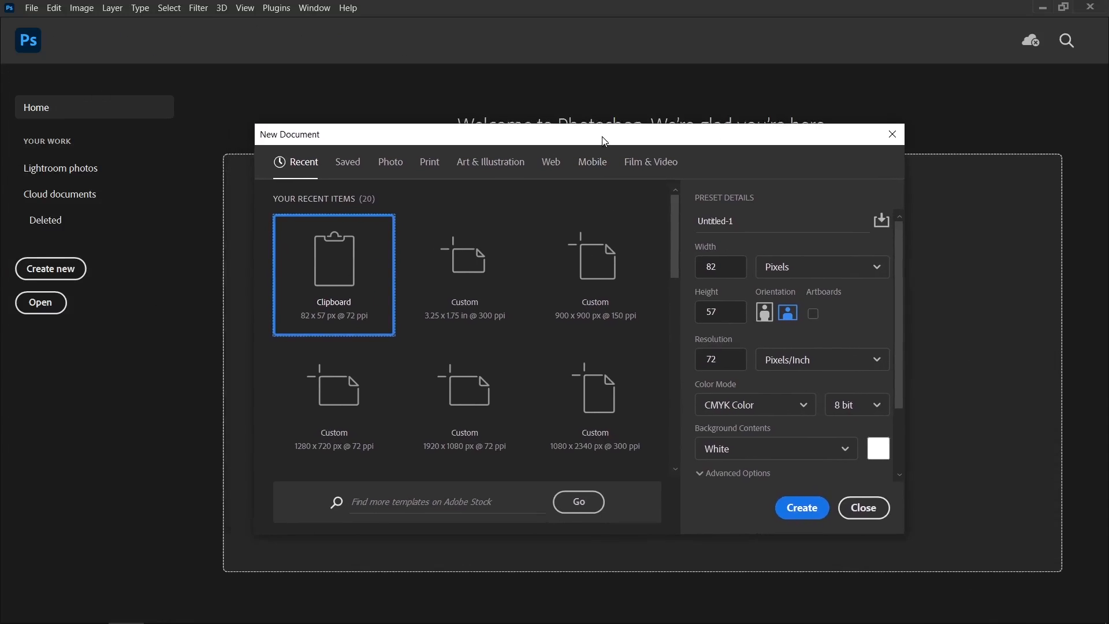
- Create a new 3.25 by 1.75 inch document at 300 pixels/inch in CMYK Color with a white background
left_click(782, 267)
left_click(783, 315)
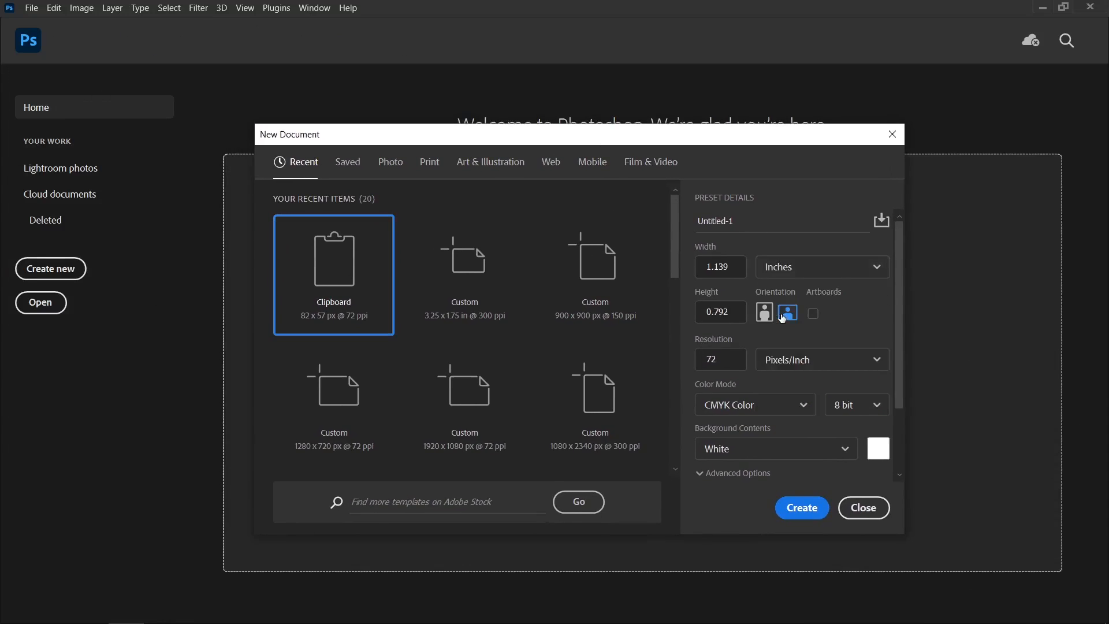
left_click(736, 269)
type("3.25")
left_click(729, 317)
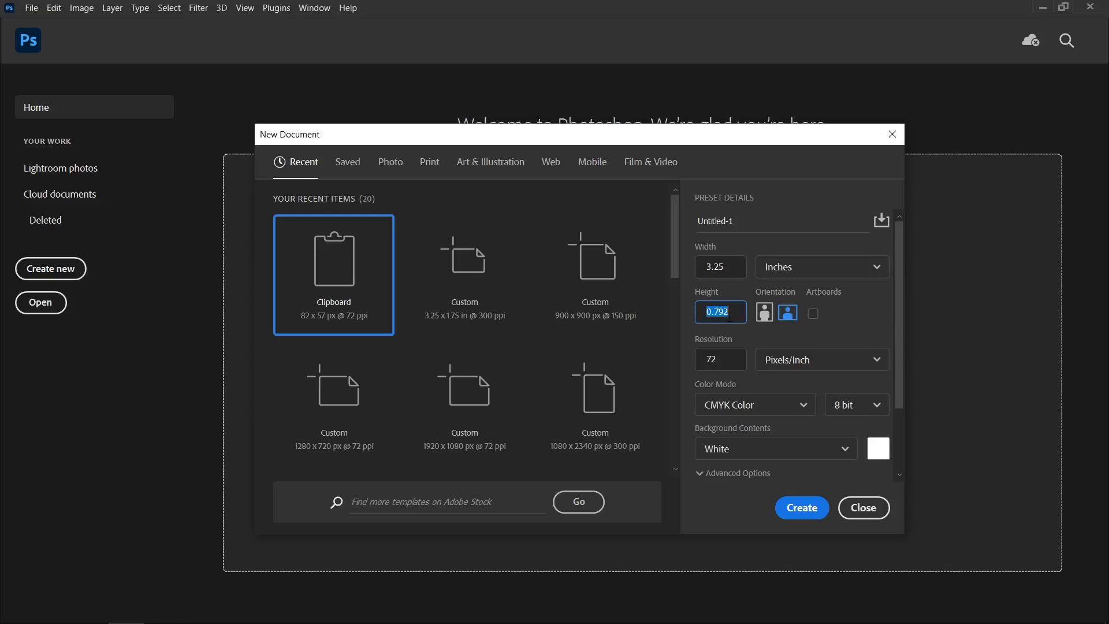
type("1.75")
left_click(719, 361)
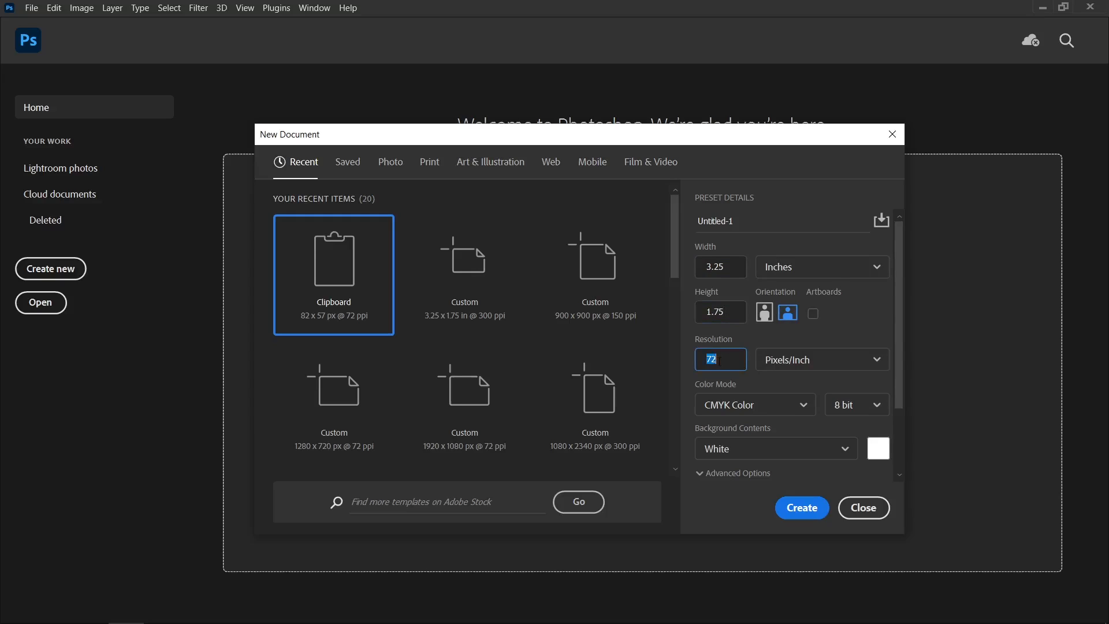
left_click(730, 407)
left_click(732, 507)
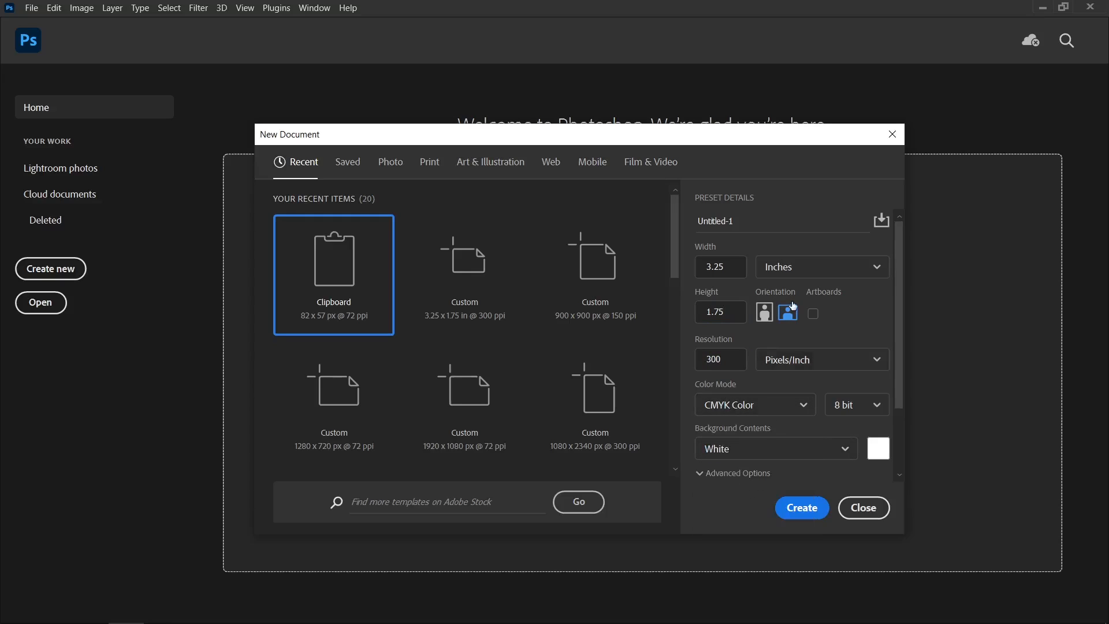
left_click(804, 512)
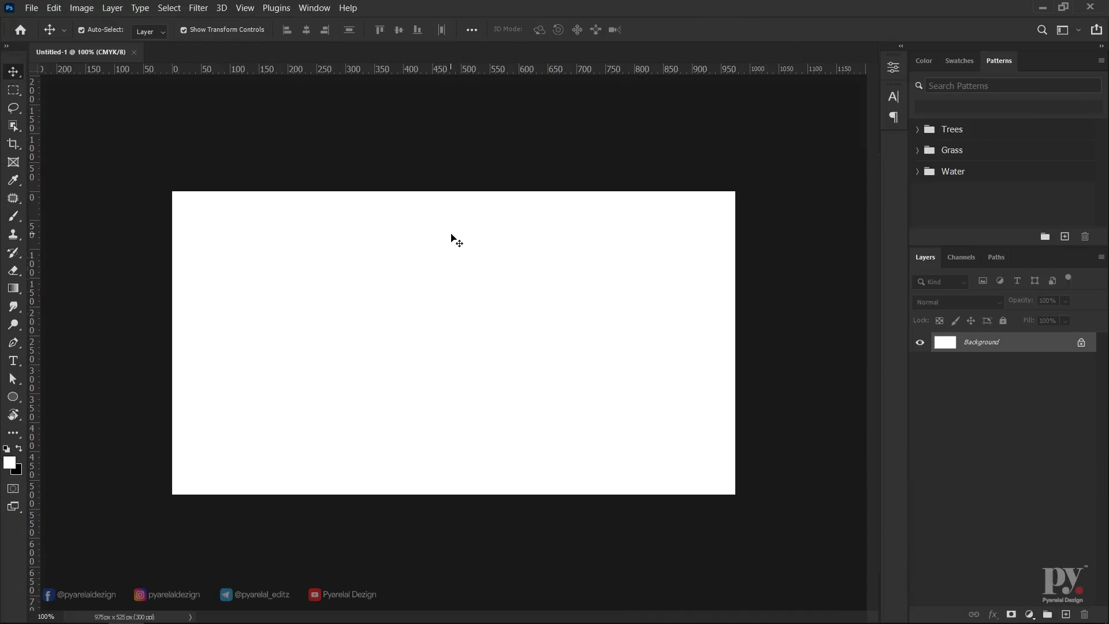
- Place ruler guides along all four edges of the white canvas
left_click(246, 9)
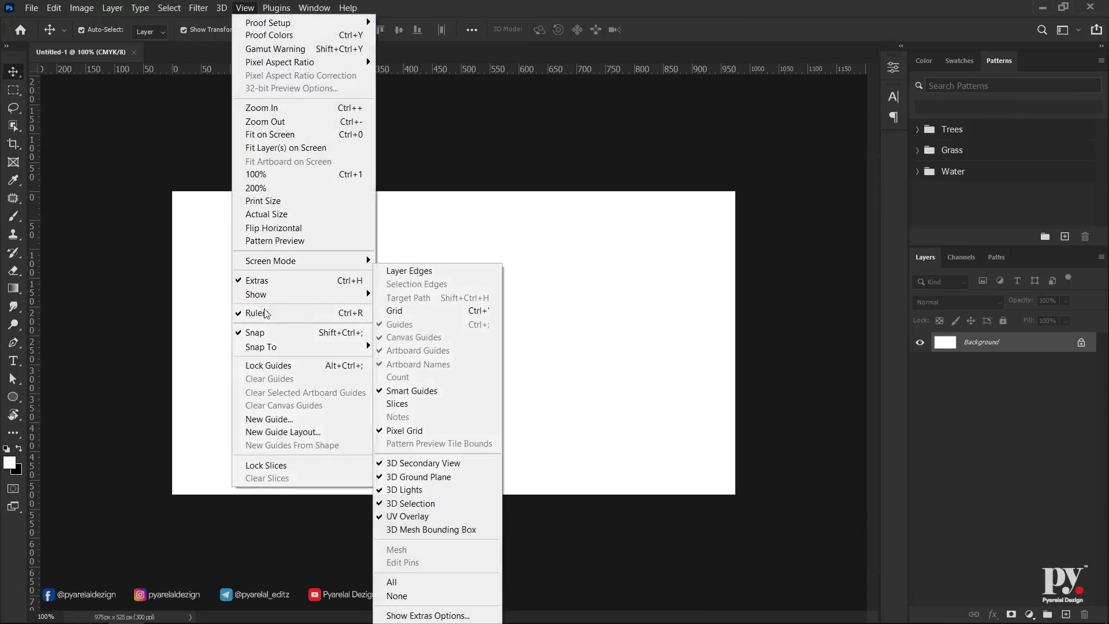
left_click(433, 6)
left_click_drag(367, 68, 367, 190)
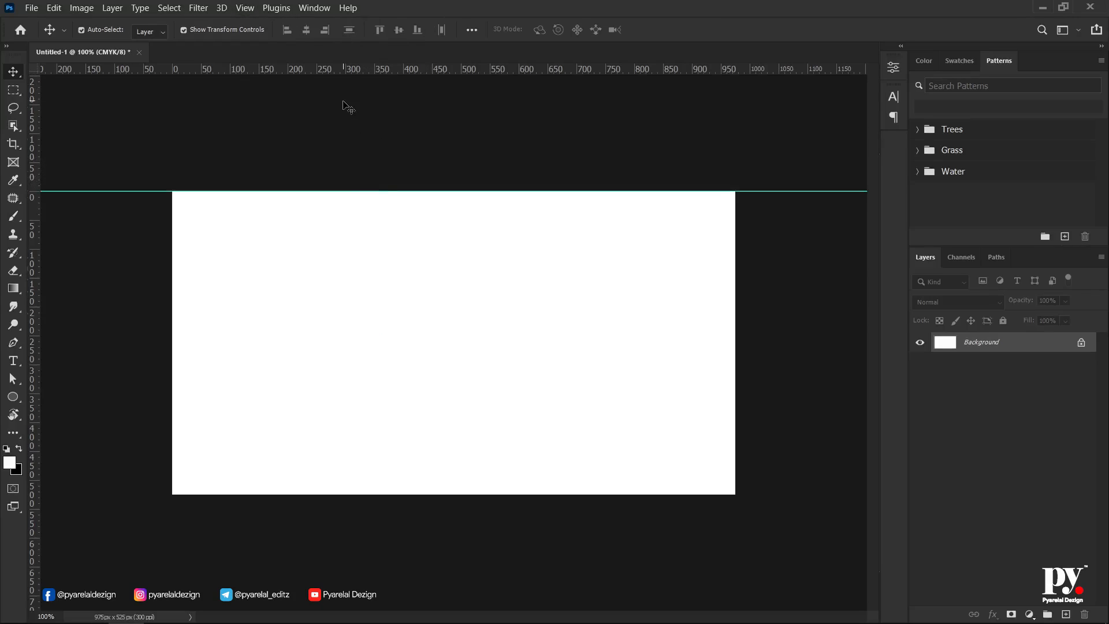
left_click_drag(335, 68, 335, 493)
left_click_drag(34, 237, 735, 255)
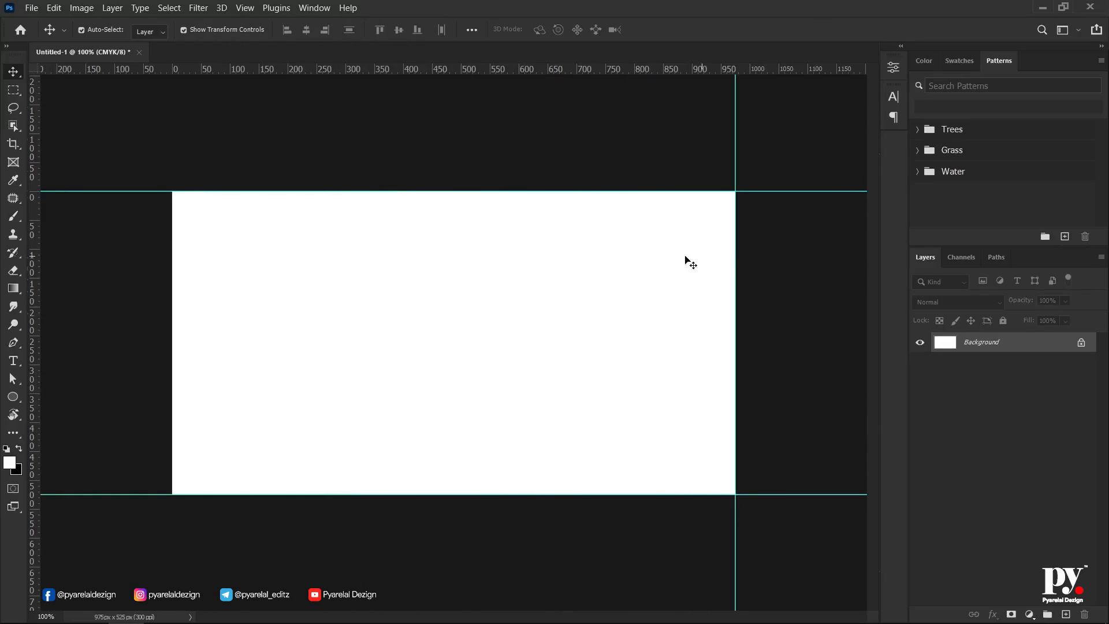
left_click_drag(35, 254, 172, 254)
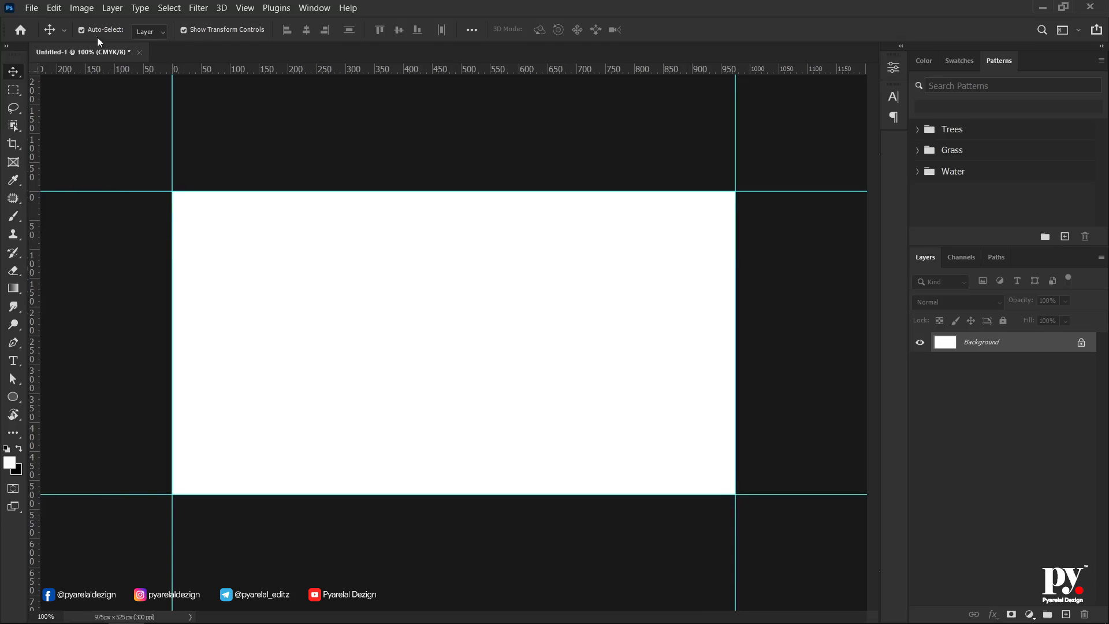
- Set the new canvas size to 3.5 inches wide and 2 inches high
left_click(84, 10)
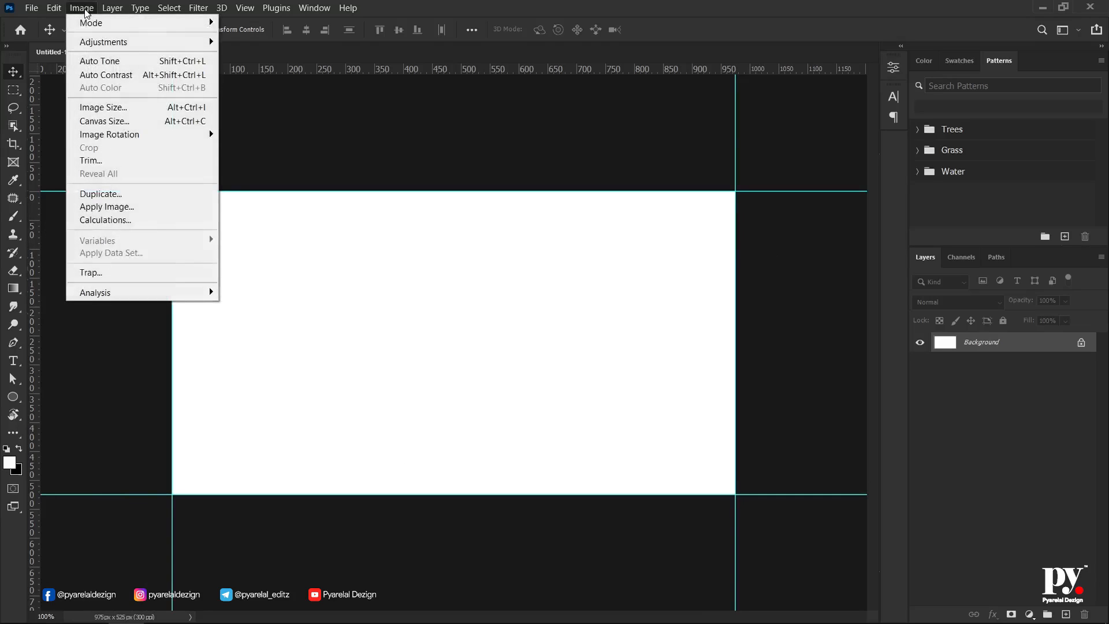
left_click(112, 121)
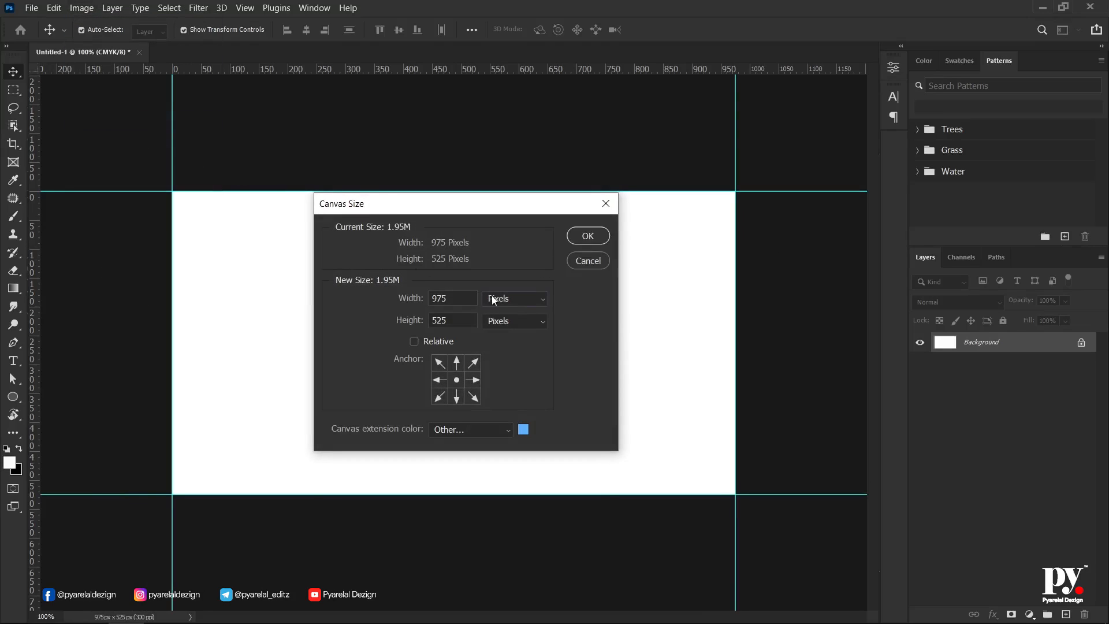
left_click(494, 299)
left_click(498, 336)
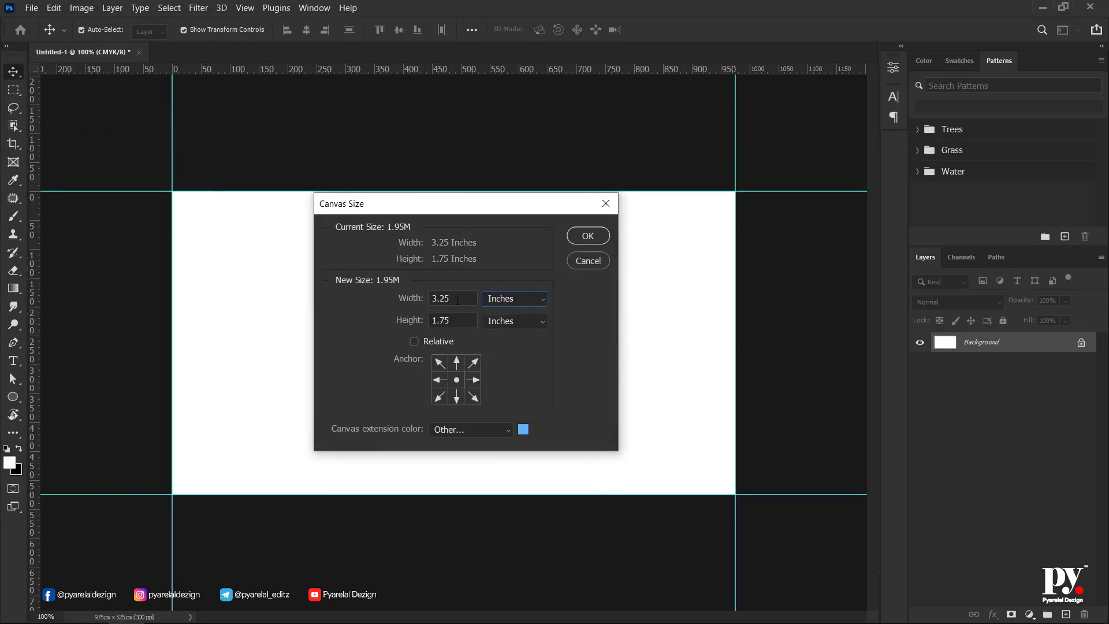
double_click(457, 300)
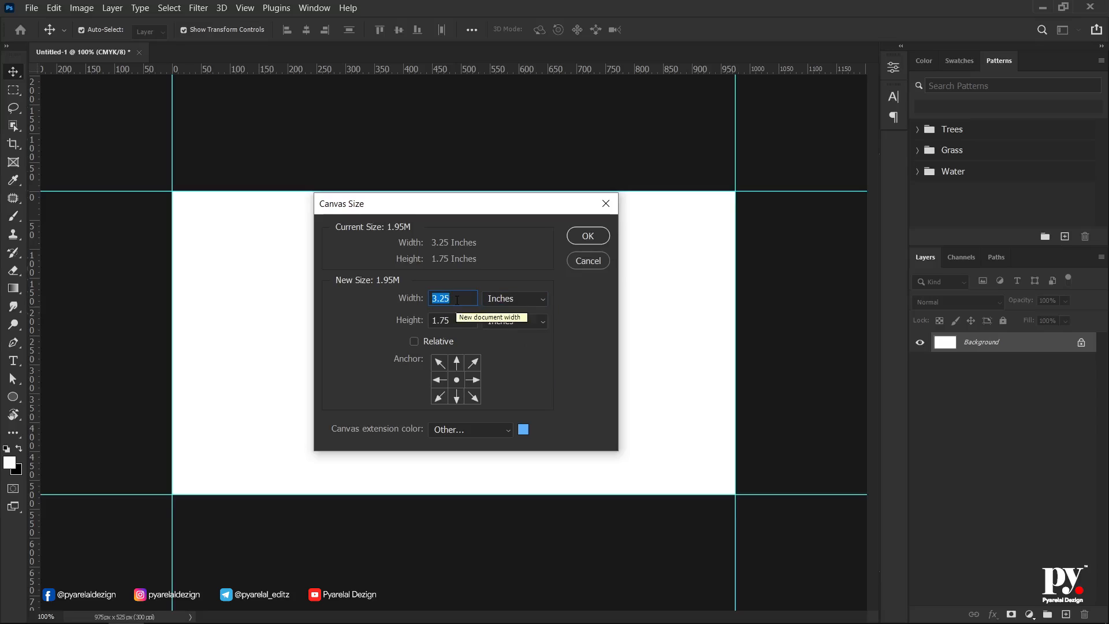
type("3.5")
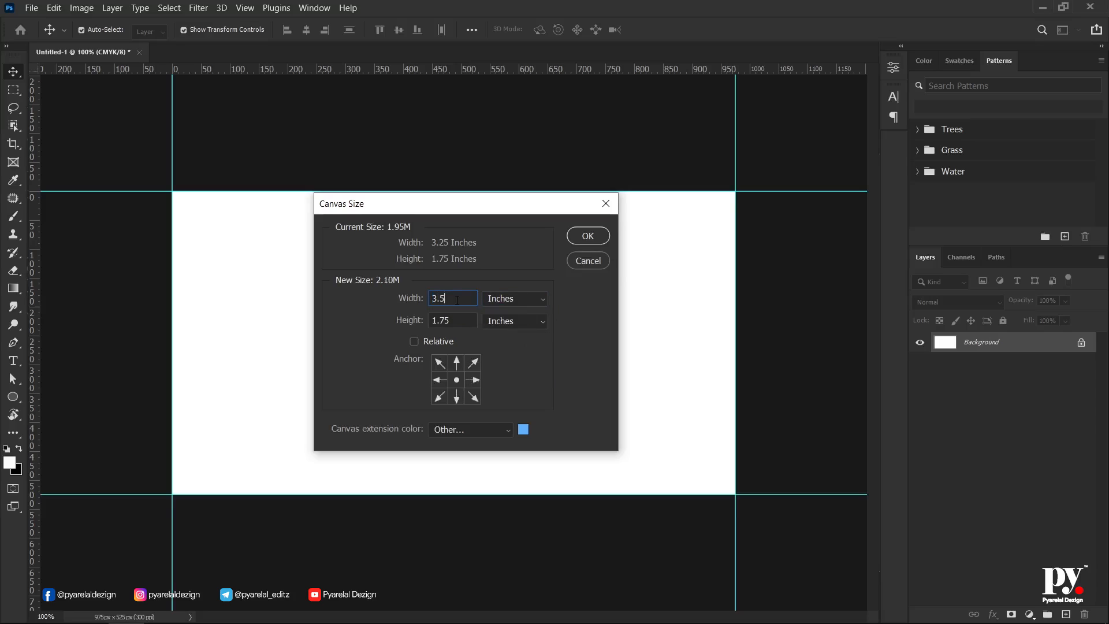
double_click(451, 320)
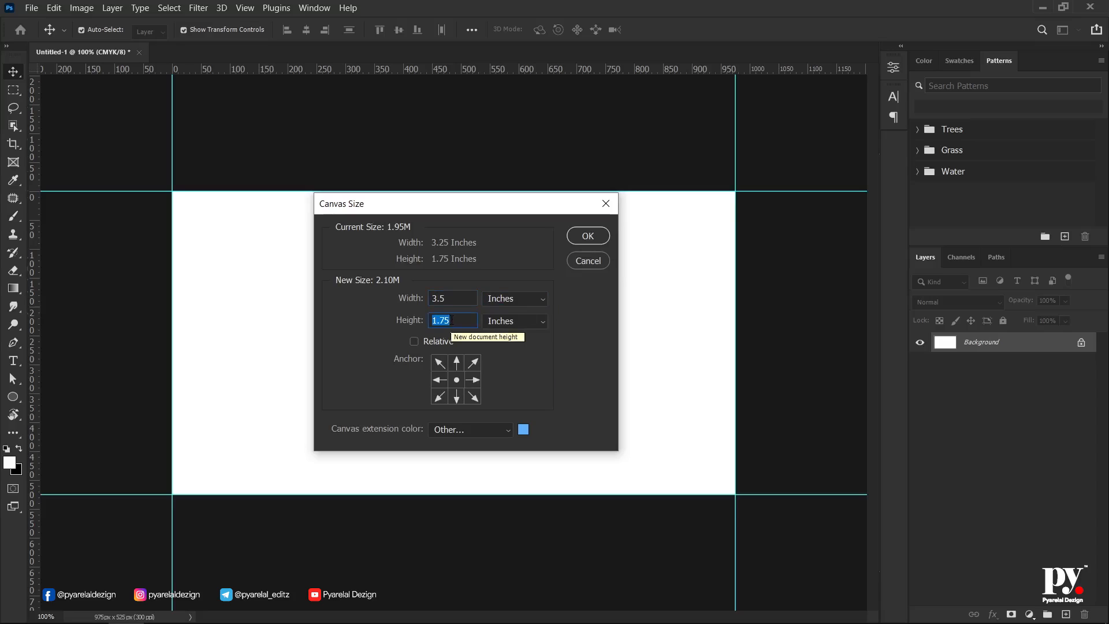
type("2")
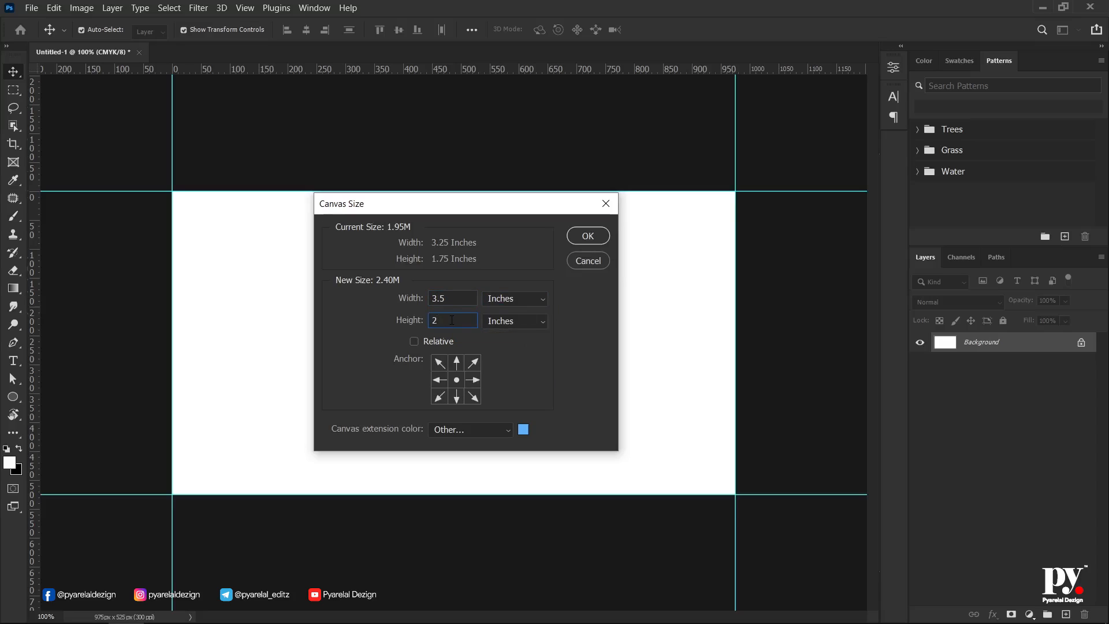
- Set the canvas extension color to pink (fc6097) and apply the canvas resize
left_click(523, 430)
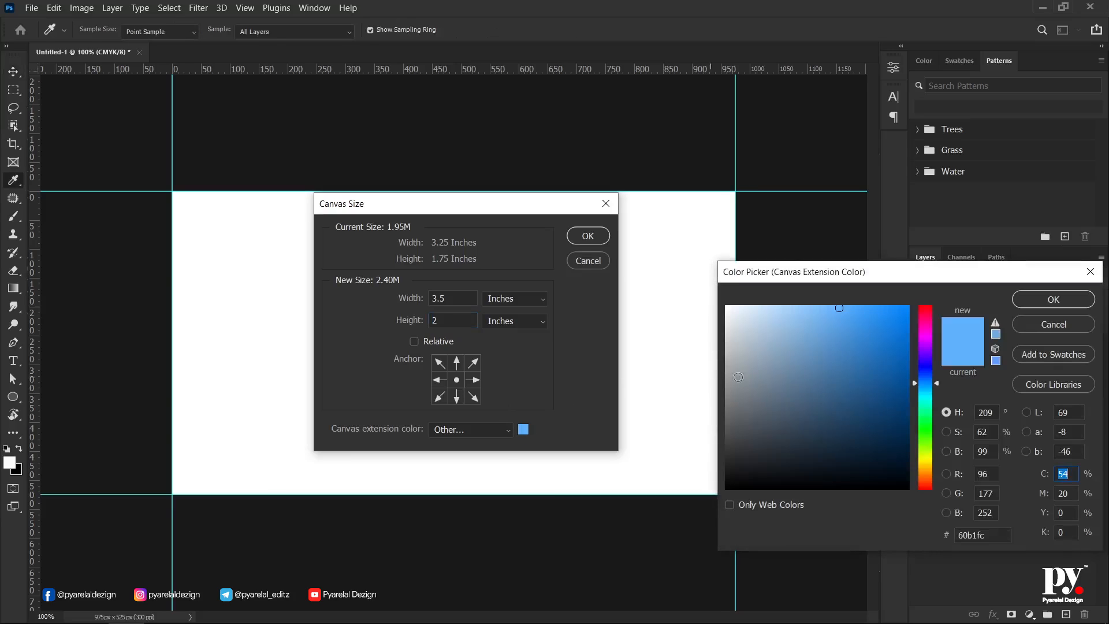
left_click(927, 317)
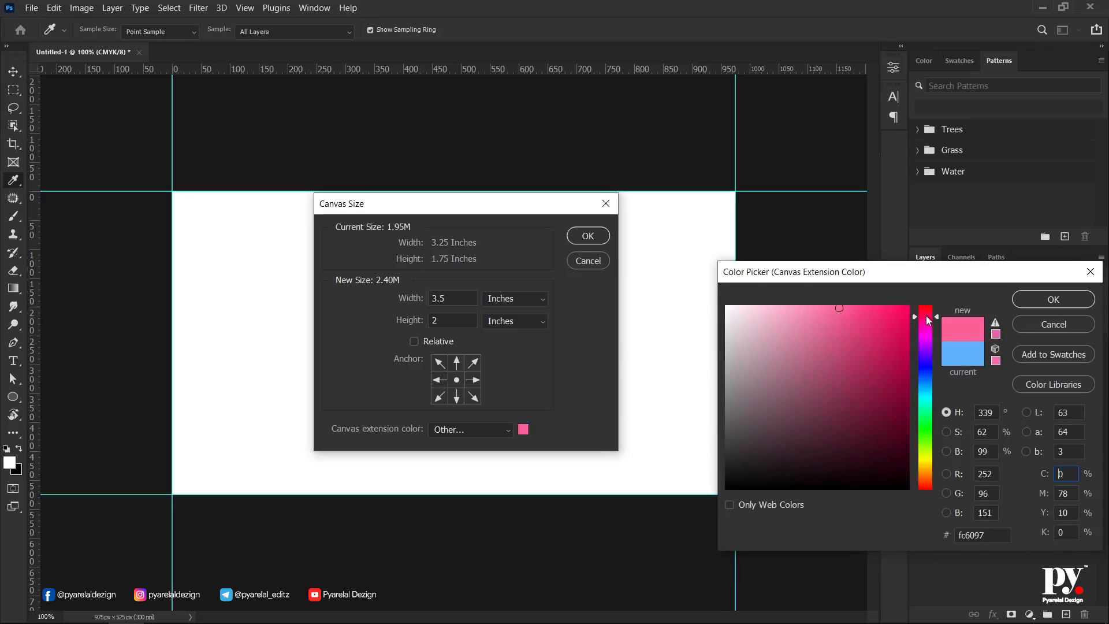
left_click(1054, 299)
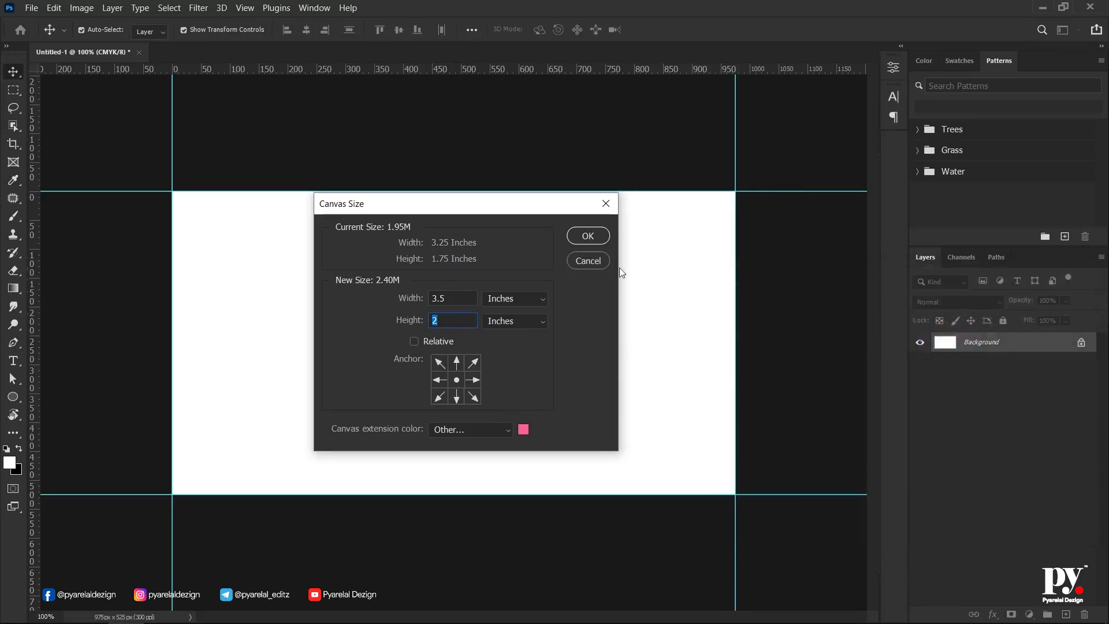
left_click(587, 237)
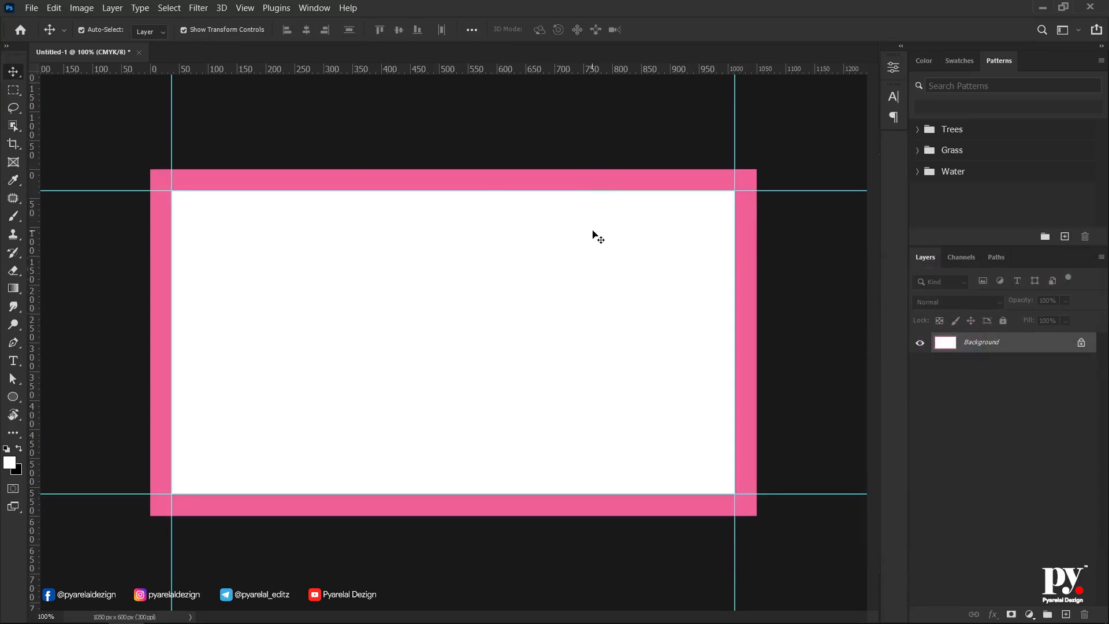
- Place ruler guides along all four outer edges of the pink border
left_click_drag(365, 68, 375, 168)
left_click_drag(321, 63, 429, 48)
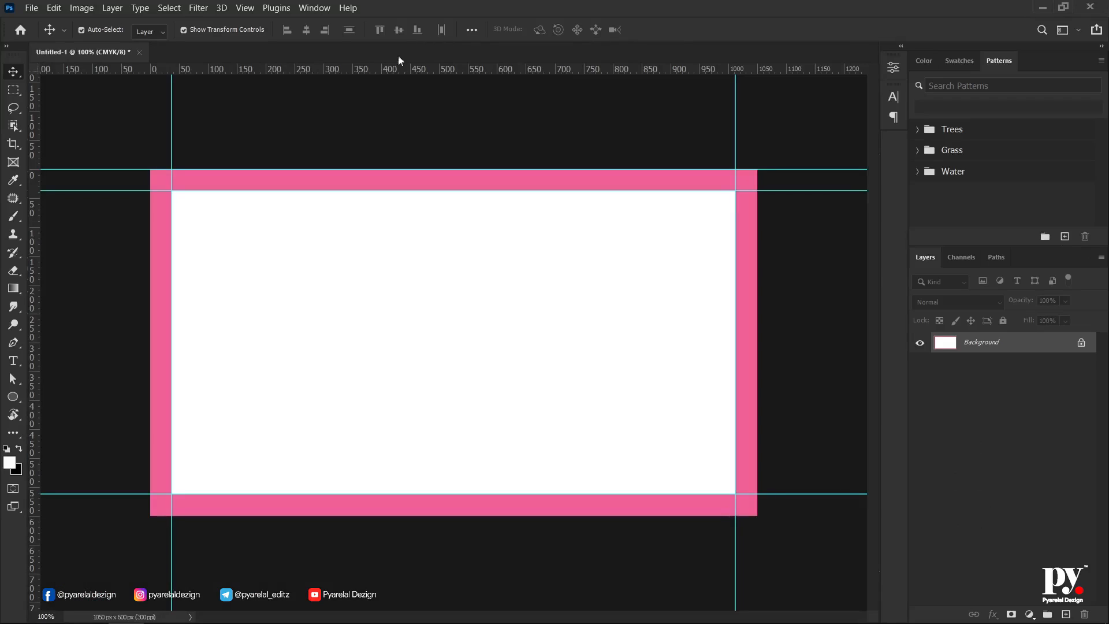
left_click_drag(285, 69, 296, 515)
left_click_drag(40, 275, 757, 274)
left_click_drag(32, 279, 150, 271)
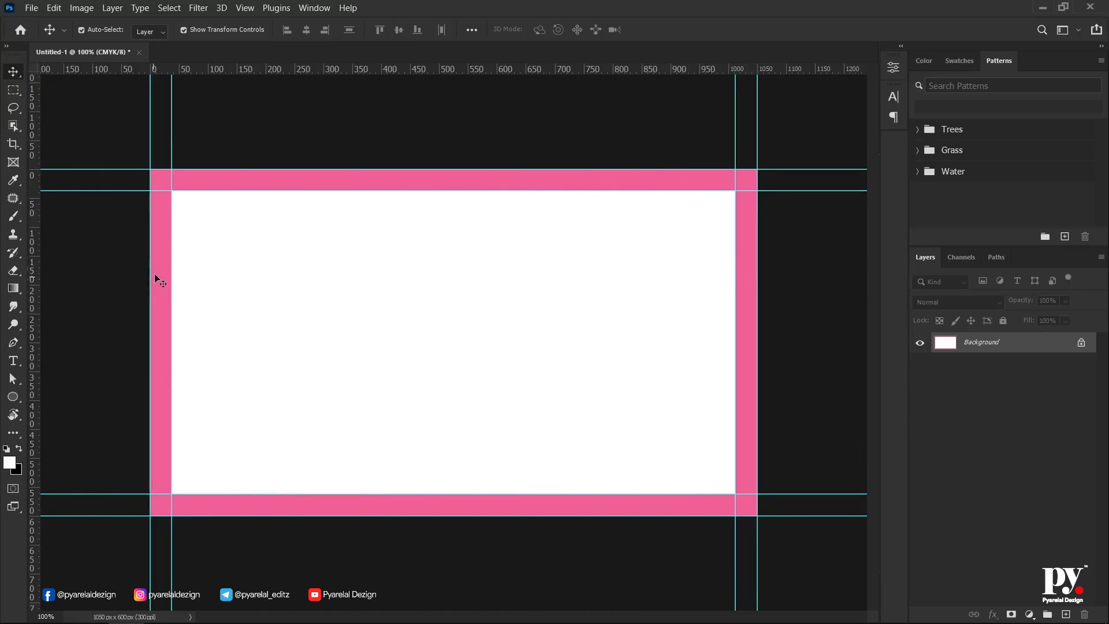
- Set the new canvas size to 3.75 inches wide and 2.25 inches high
left_click(82, 8)
left_click(100, 121)
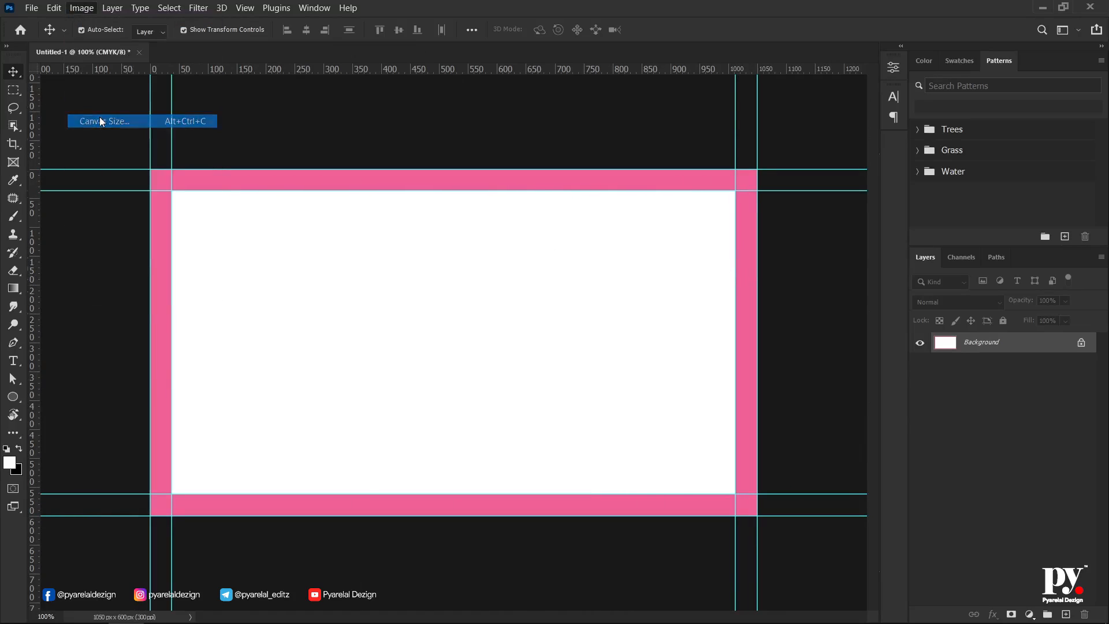
left_click(497, 299)
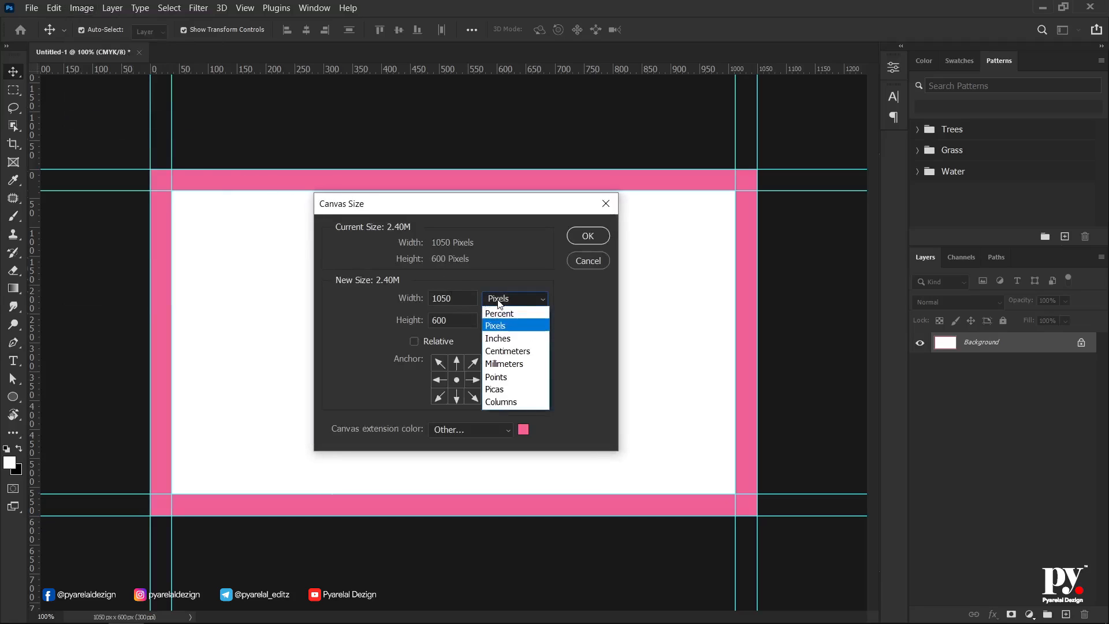
left_click(503, 335)
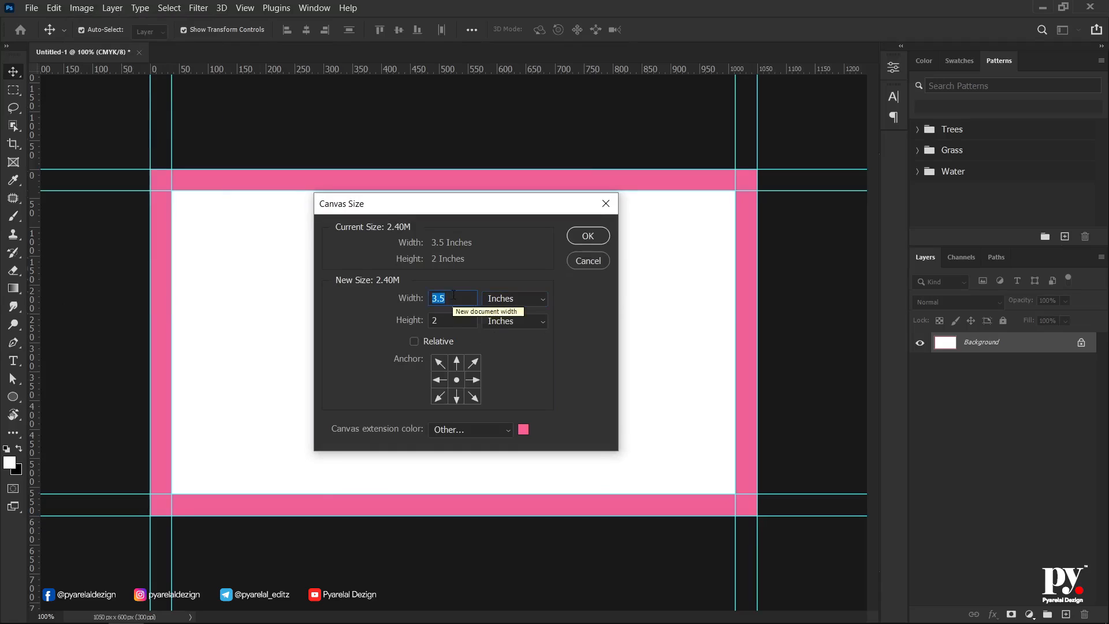
type("3.75")
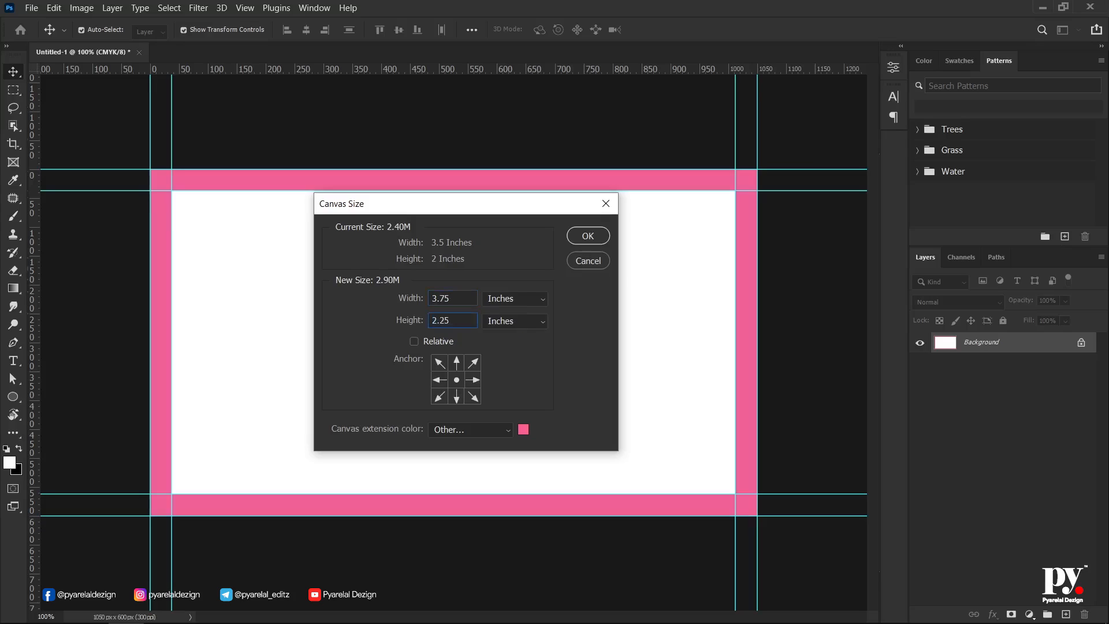
- Set the canvas extension color to violet-blue (7660fc) and apply the canvas enlargement
left_click(523, 431)
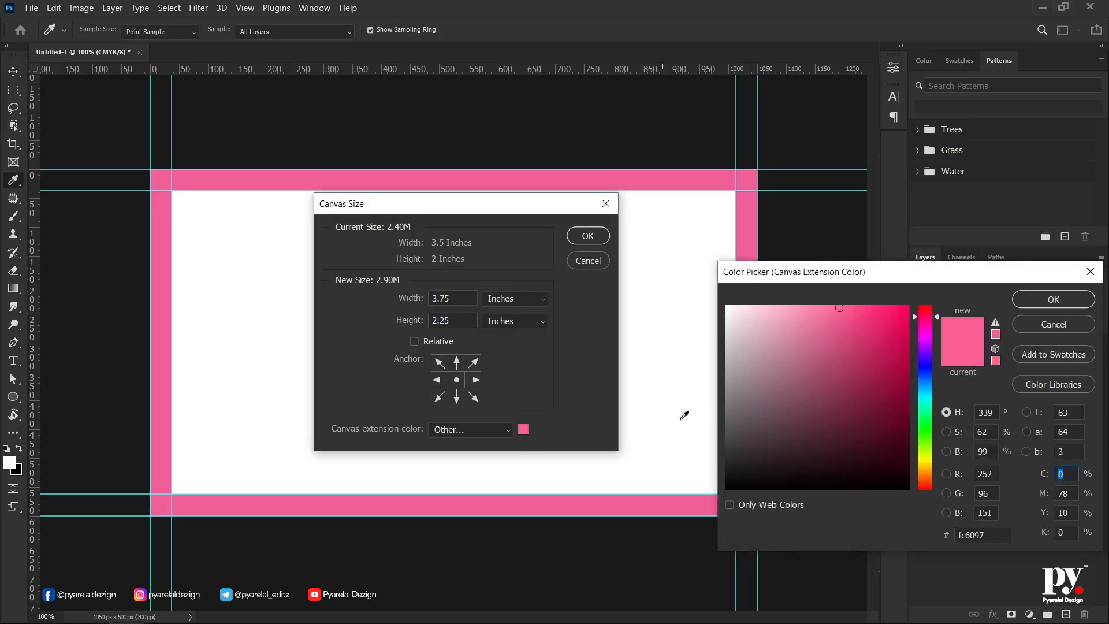
left_click(927, 352)
left_click_drag(925, 353, 925, 365)
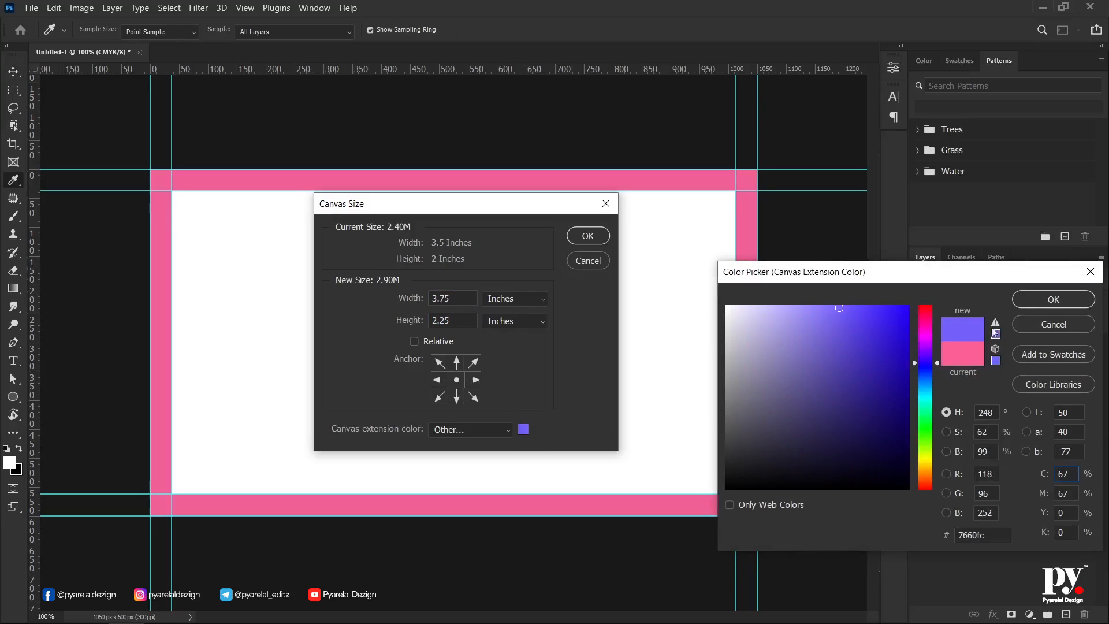
left_click(1030, 301)
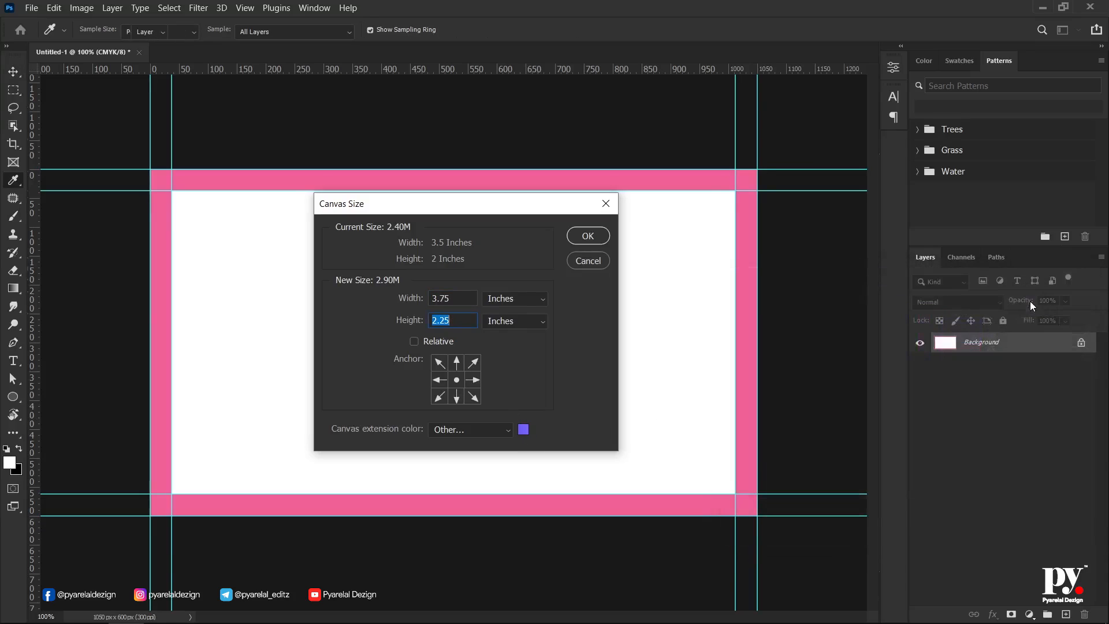
left_click(588, 236)
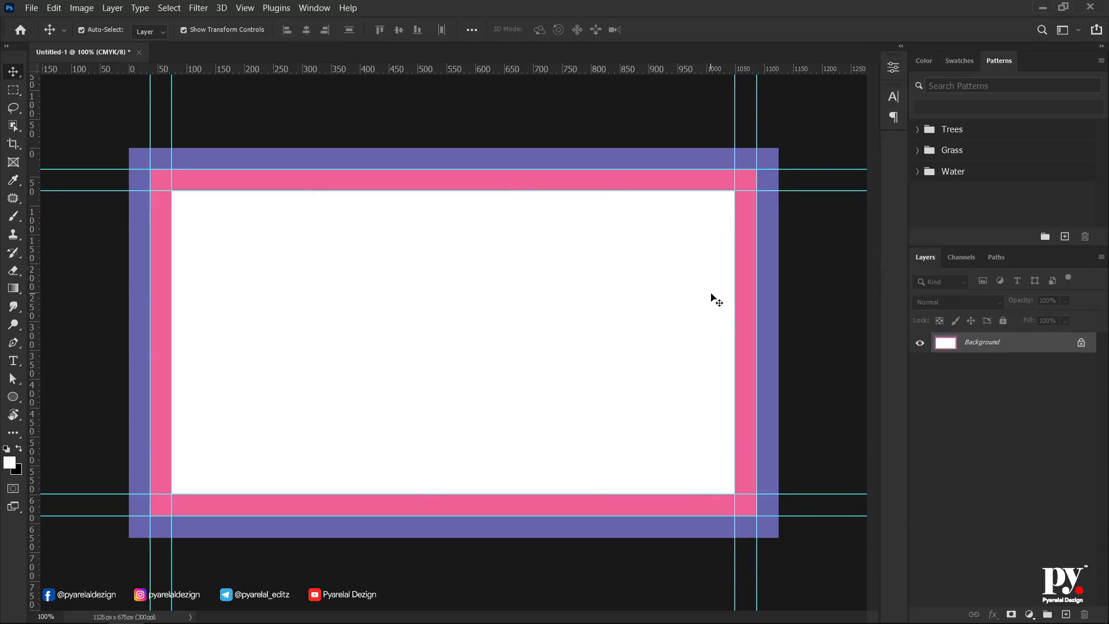
- Add a white Solid Color fill layer above the background
left_click(1030, 612)
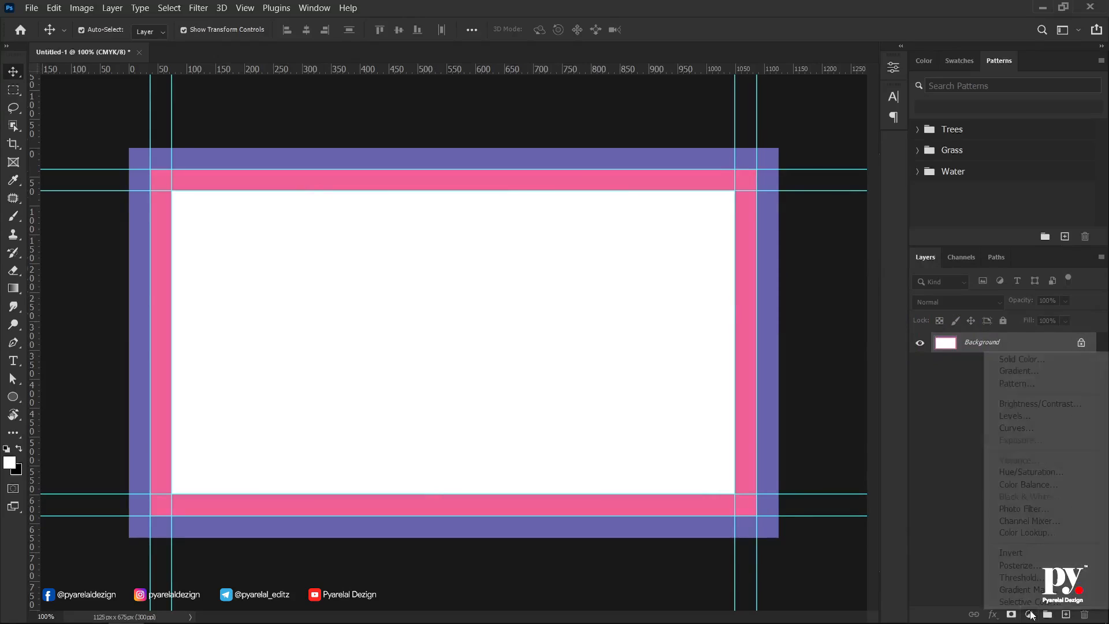
left_click(1025, 360)
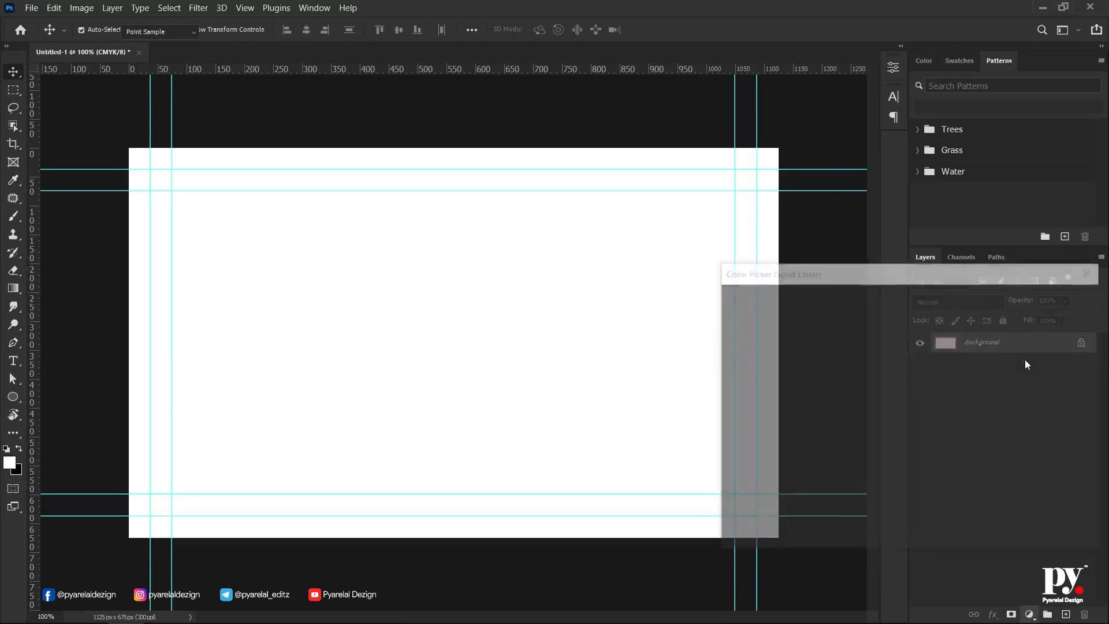
left_click(1048, 292)
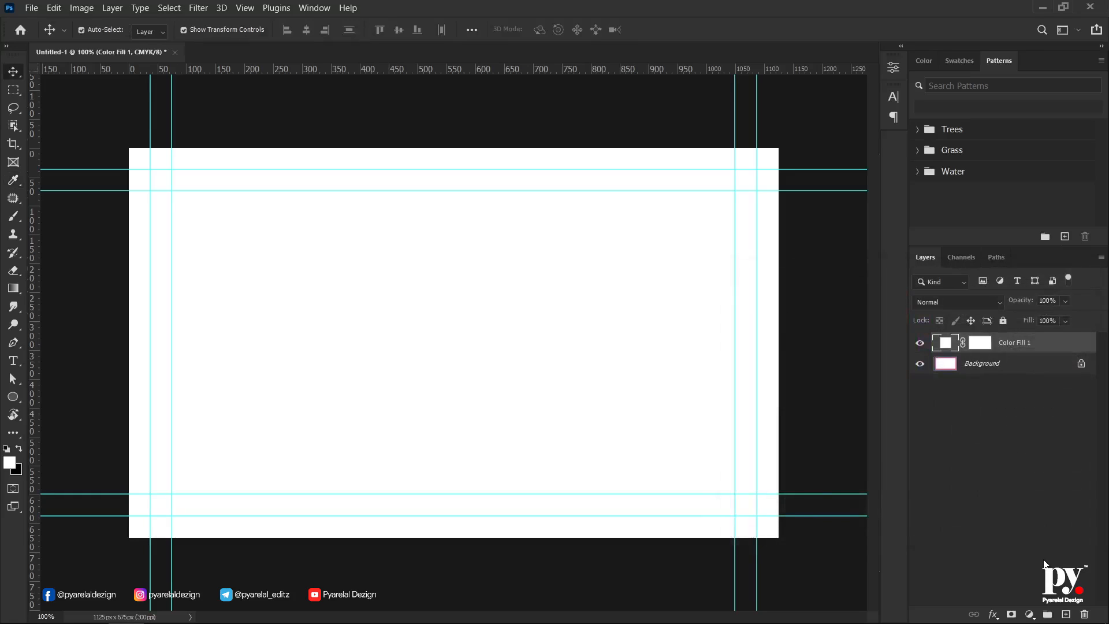
- Add a dark navy (181f28) Solid Color fill layer above the white fill layer
left_click(1030, 614)
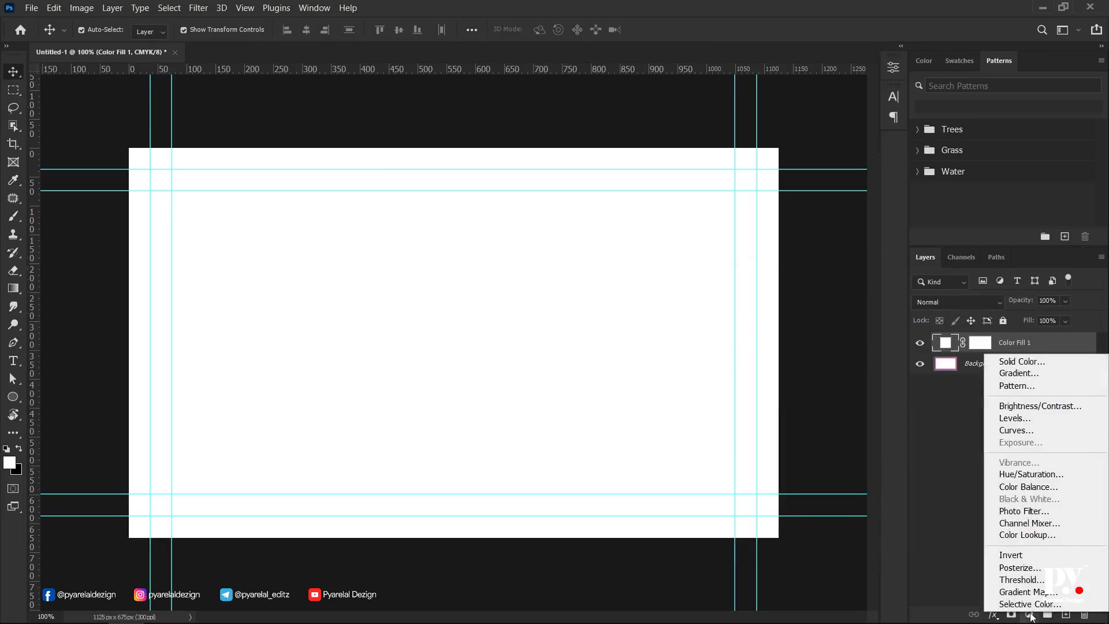
left_click(1022, 363)
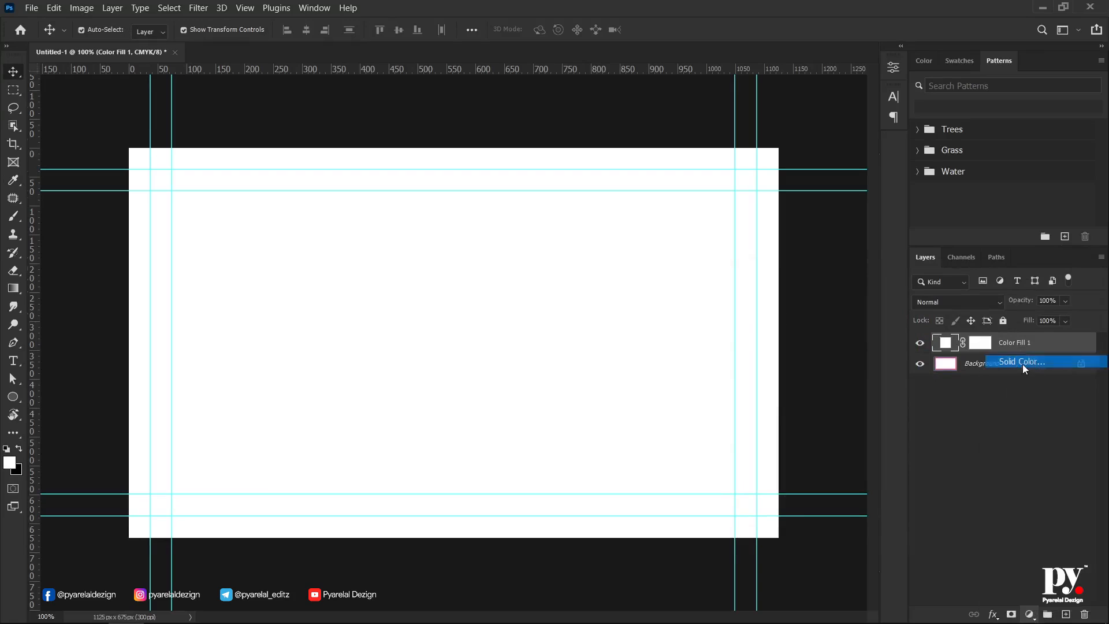
left_click(926, 382)
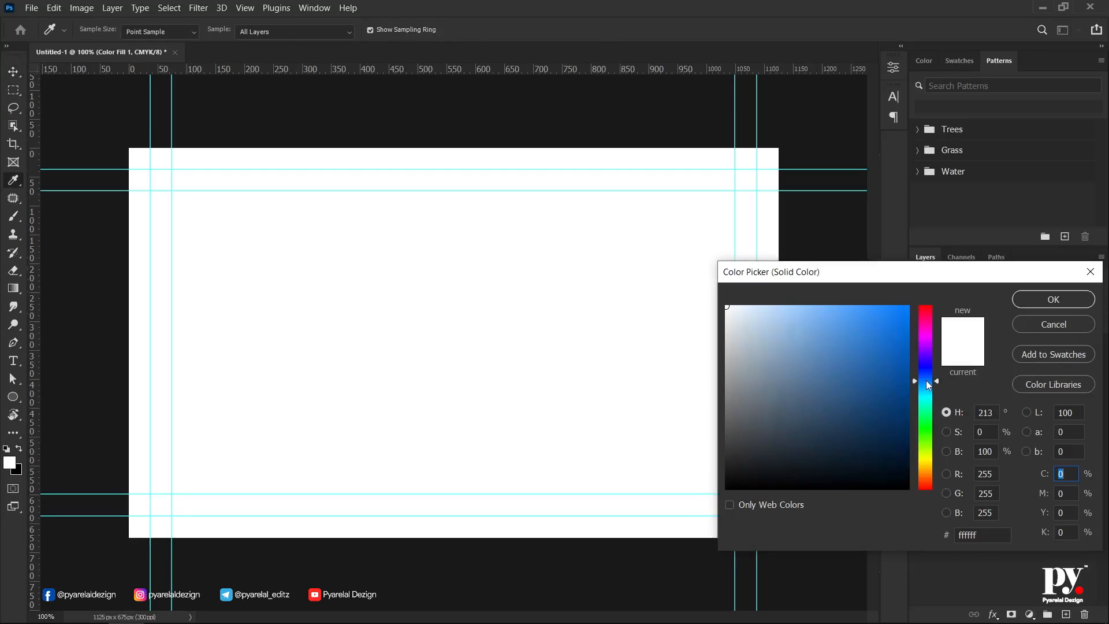
left_click_drag(826, 464, 800, 460)
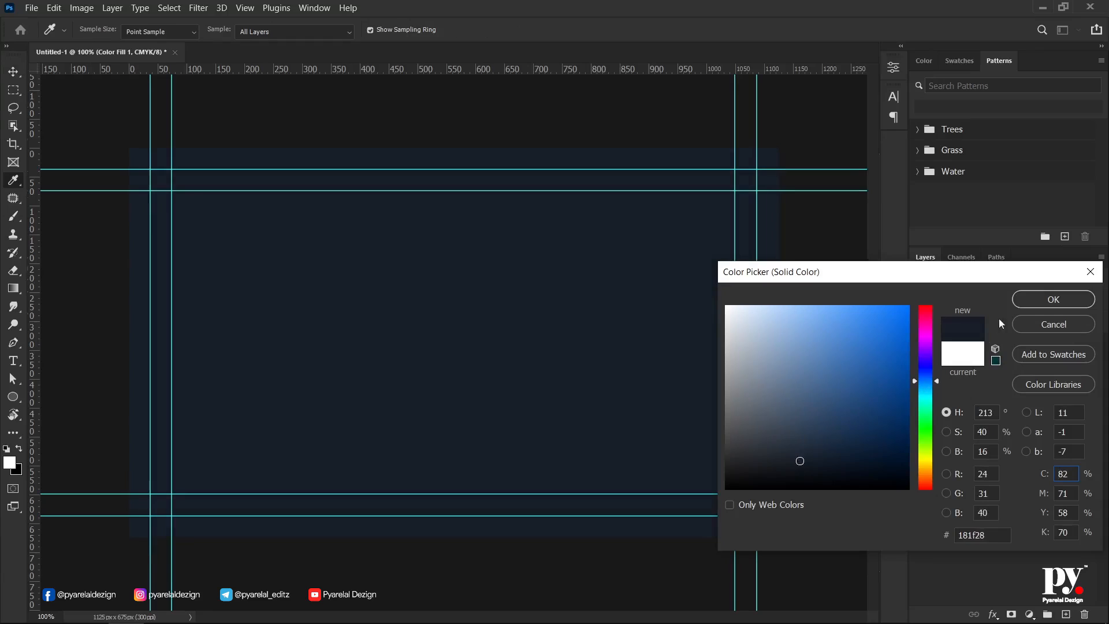
left_click(1027, 299)
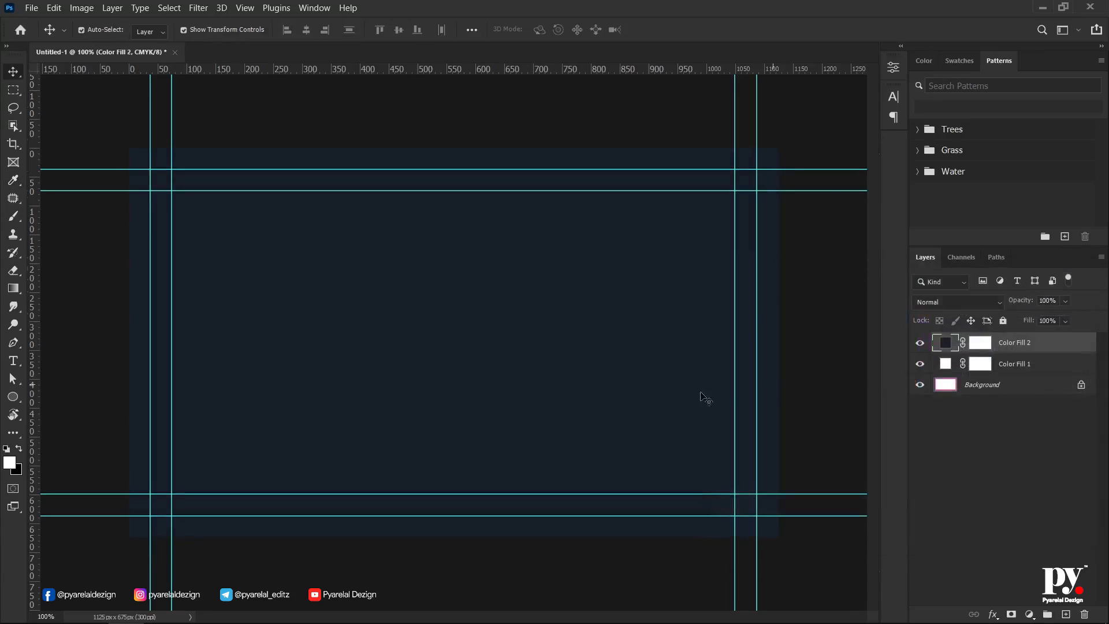
- On a new layer, start a Pen tool path above the card's upper edge with a first segment curving down and left into the card
scroll(422, 405, "down", 3)
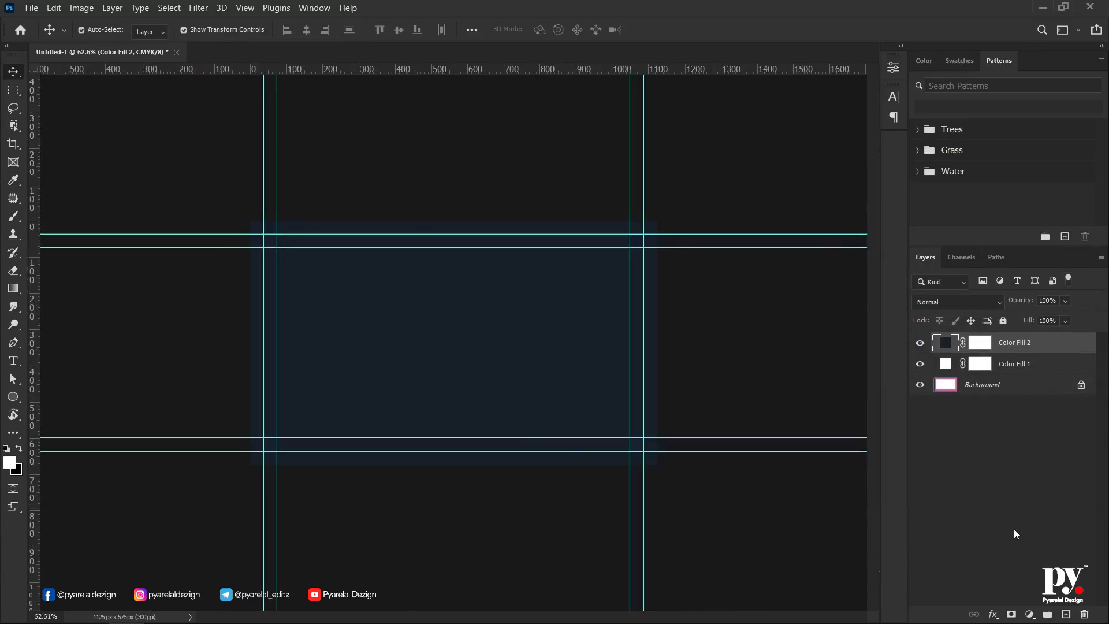
left_click(1065, 614)
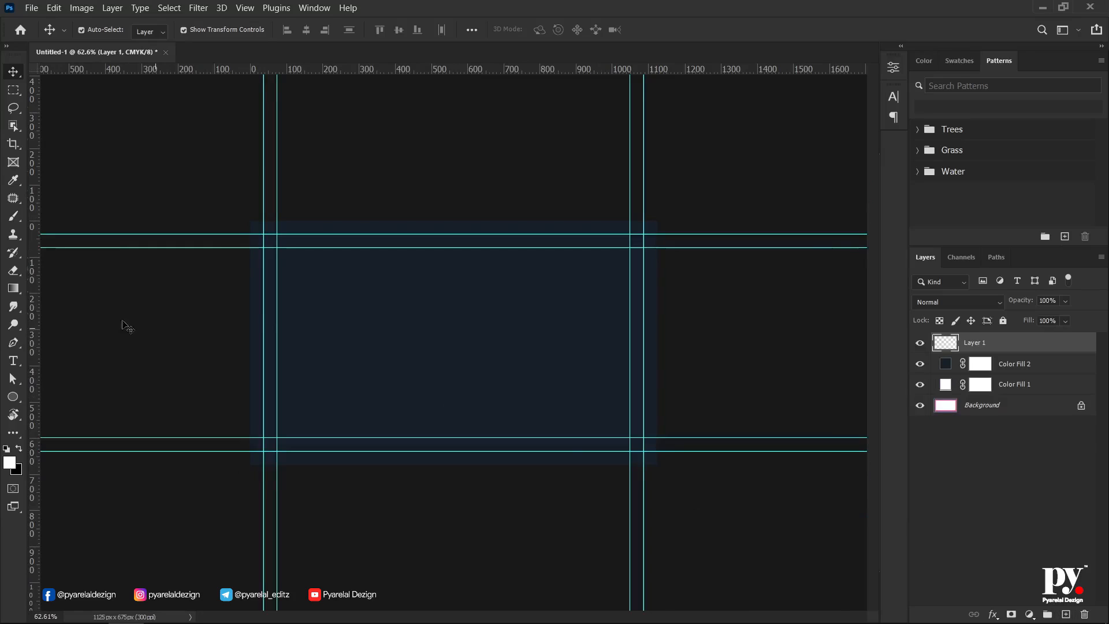
left_click(12, 345)
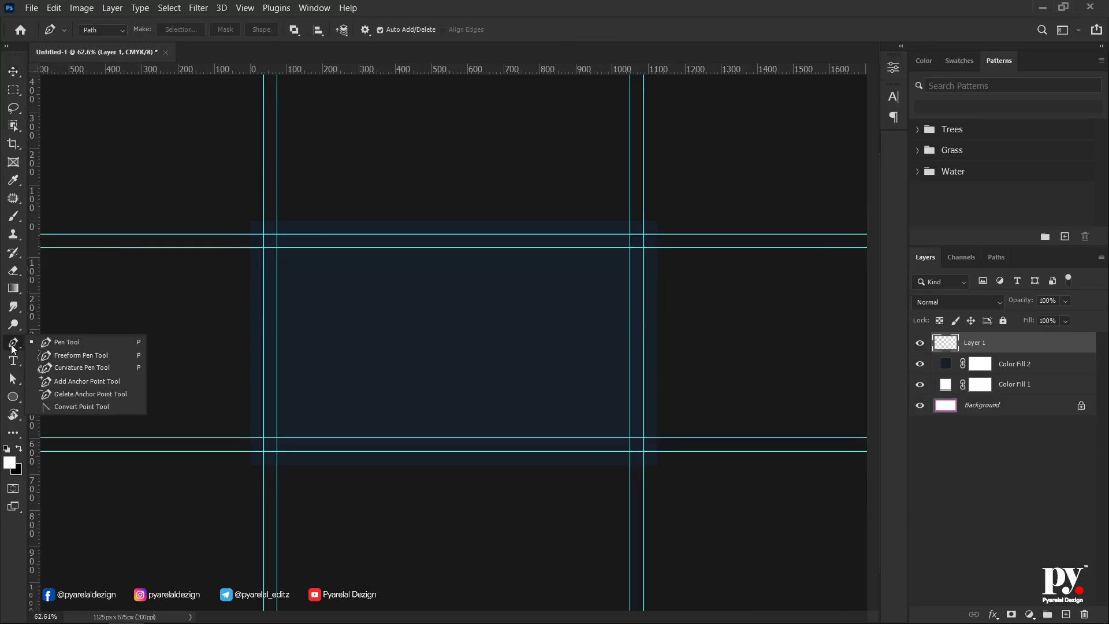
left_click(67, 341)
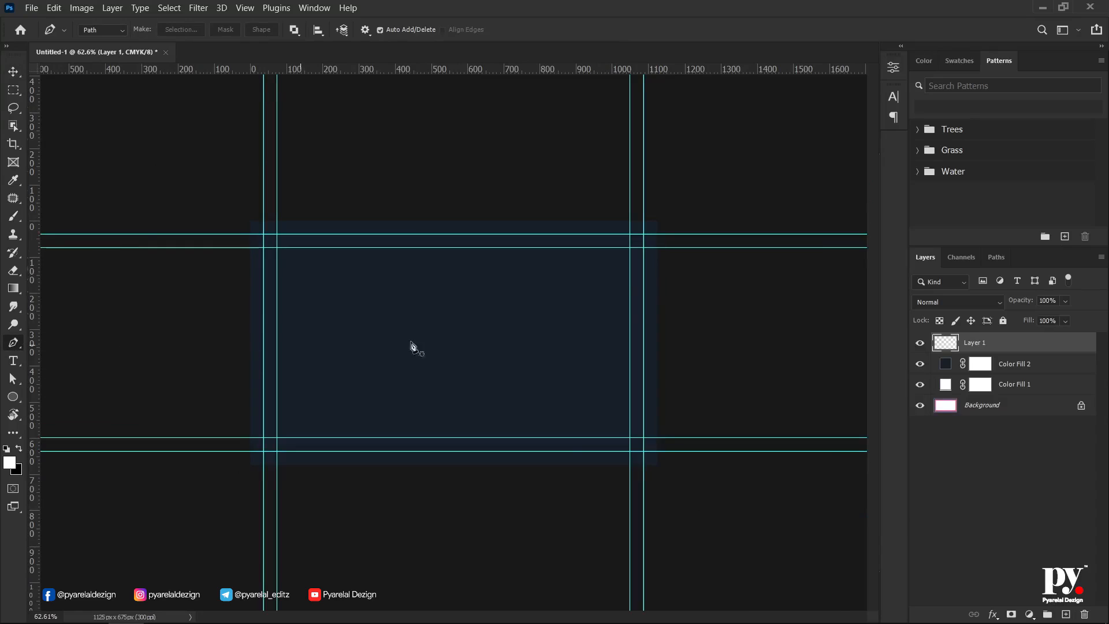
left_click(597, 195)
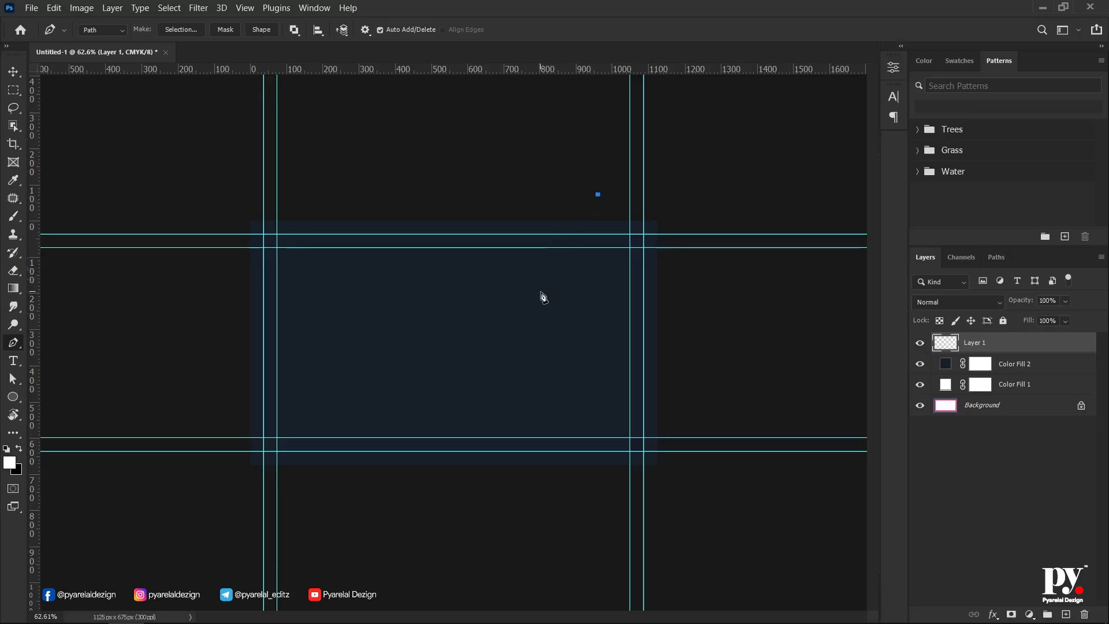
left_click_drag(529, 297, 537, 376)
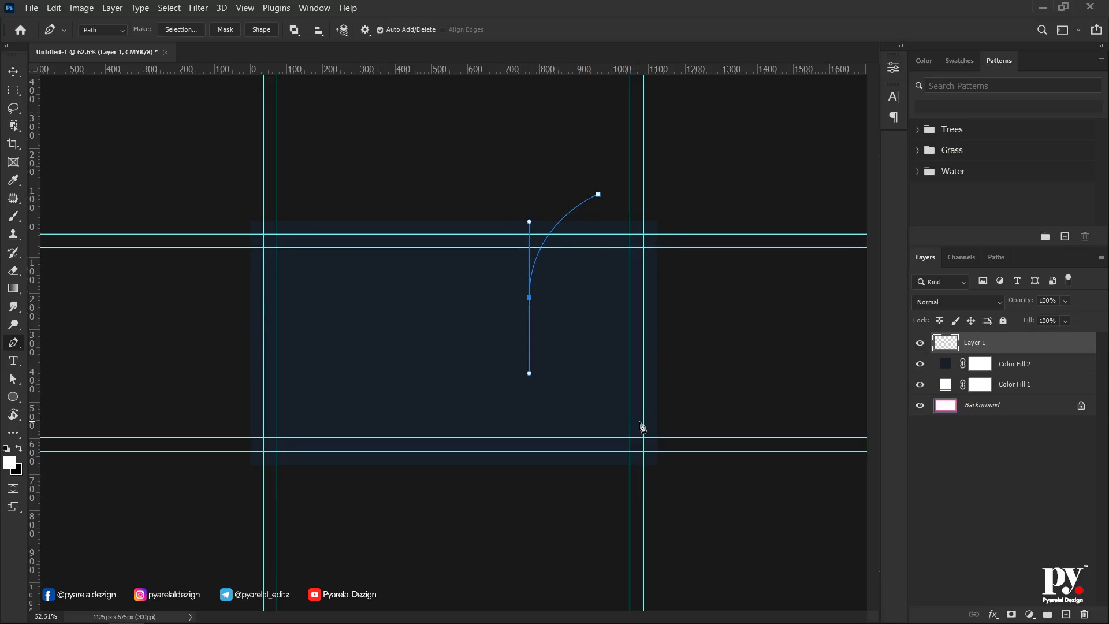
left_click_drag(598, 474, 497, 610)
key("ctrl+z")
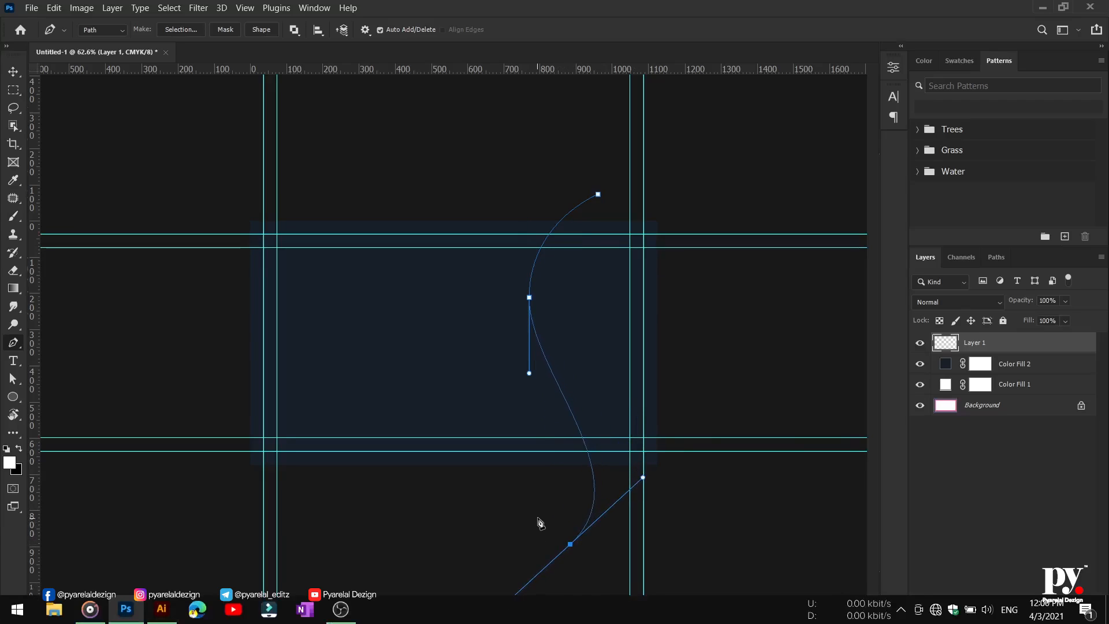
key("ctrl+z")
key("ctrl+minus")
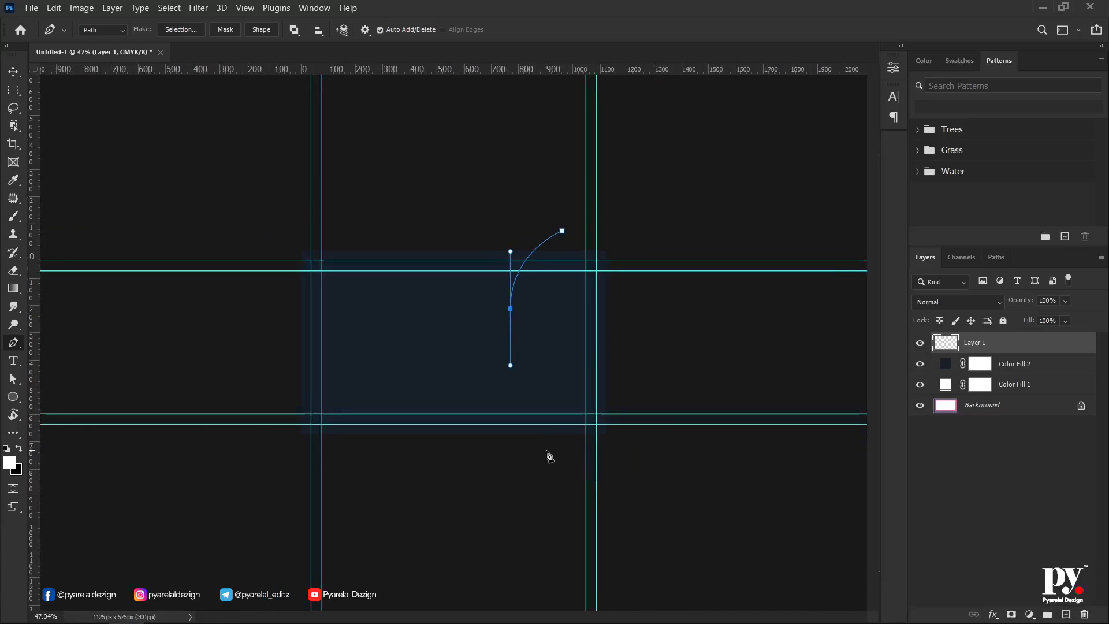
left_click_drag(547, 454, 508, 522)
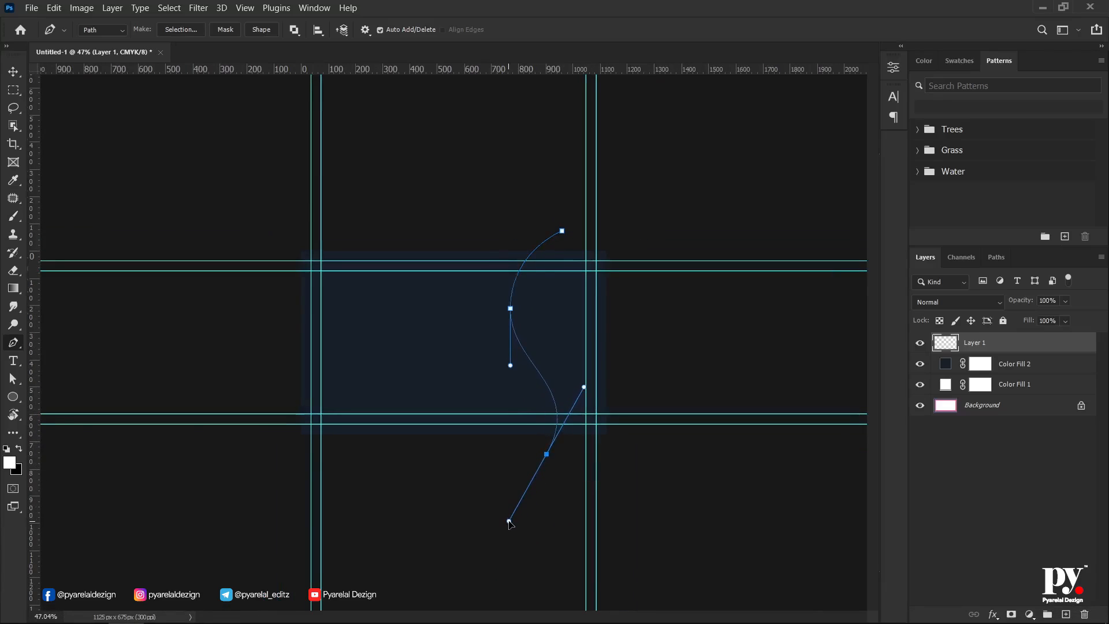
key("ctrl+z")
- Continue the path in an S-curve to below the card's lower edge and close it around the outside of the right edge
left_click_drag(575, 447, 544, 518)
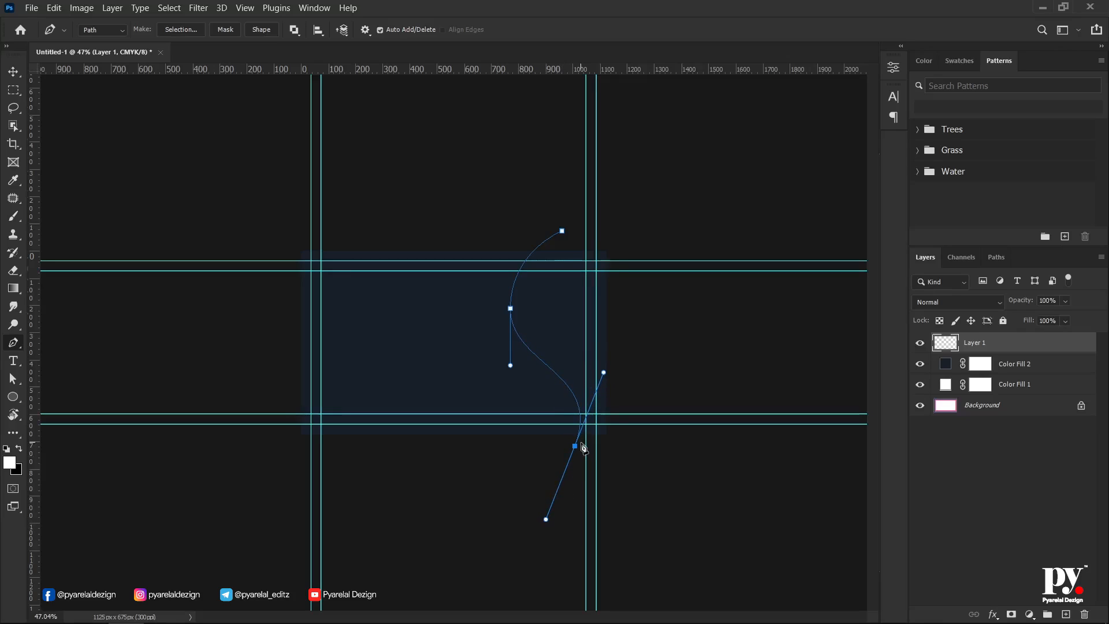
scroll(581, 447, "up", 3)
left_click_drag(616, 482, 720, 480)
left_click(721, 185)
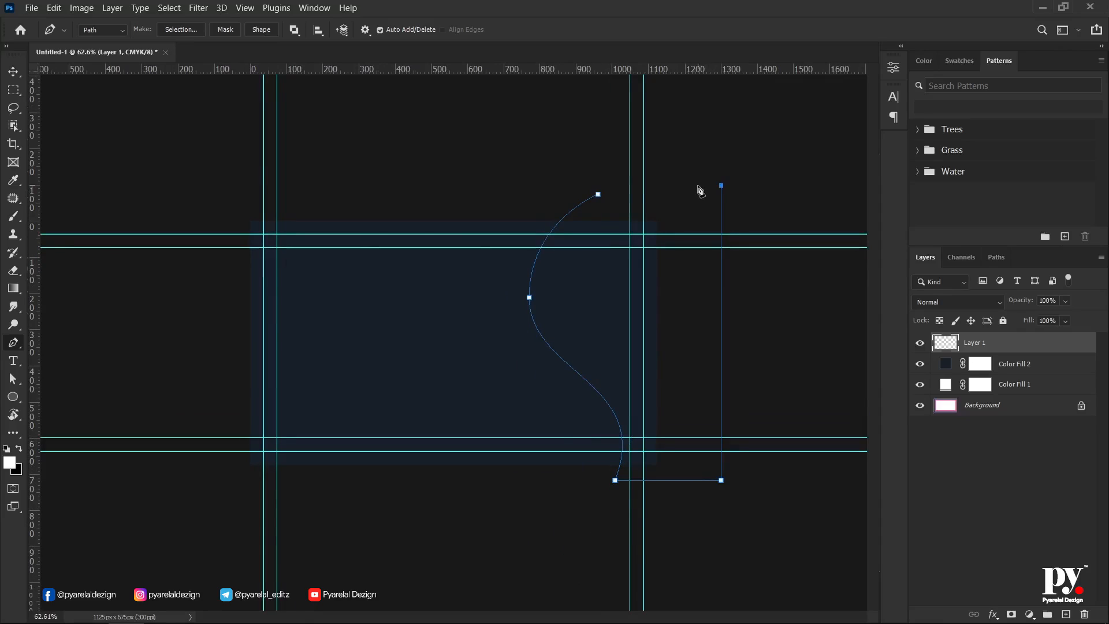
left_click(599, 195)
- Convert the closed wave path into a selection with a feather radius of 0
right_click(583, 290)
left_click(608, 349)
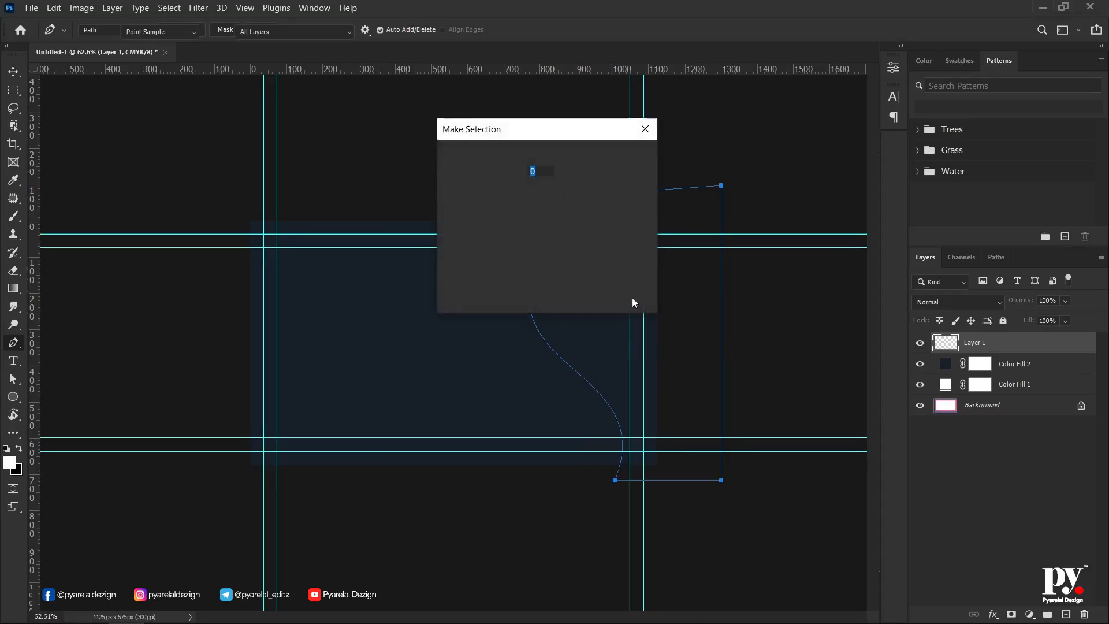
left_click(624, 164)
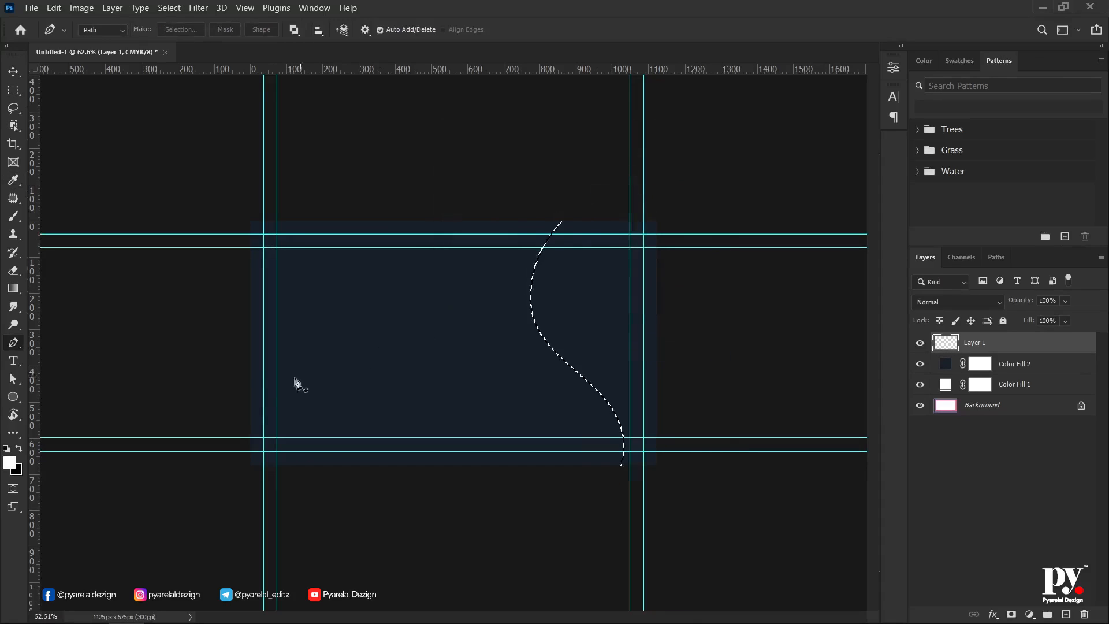
- Fill the wave-shaped selection with the white foreground color on the new layer
left_click(9, 461)
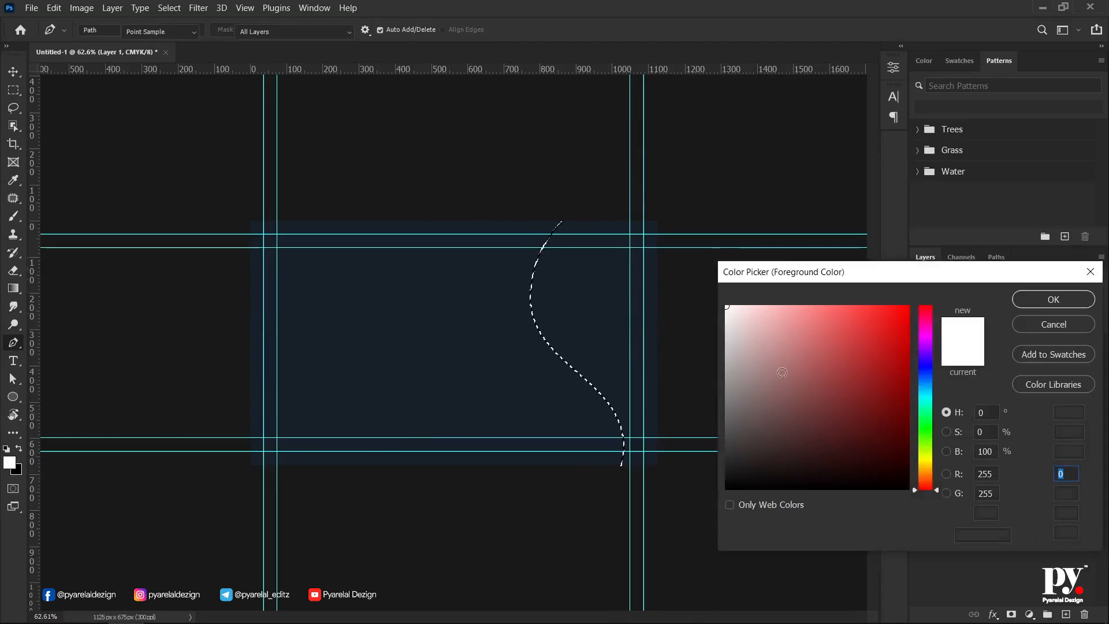
left_click(1055, 301)
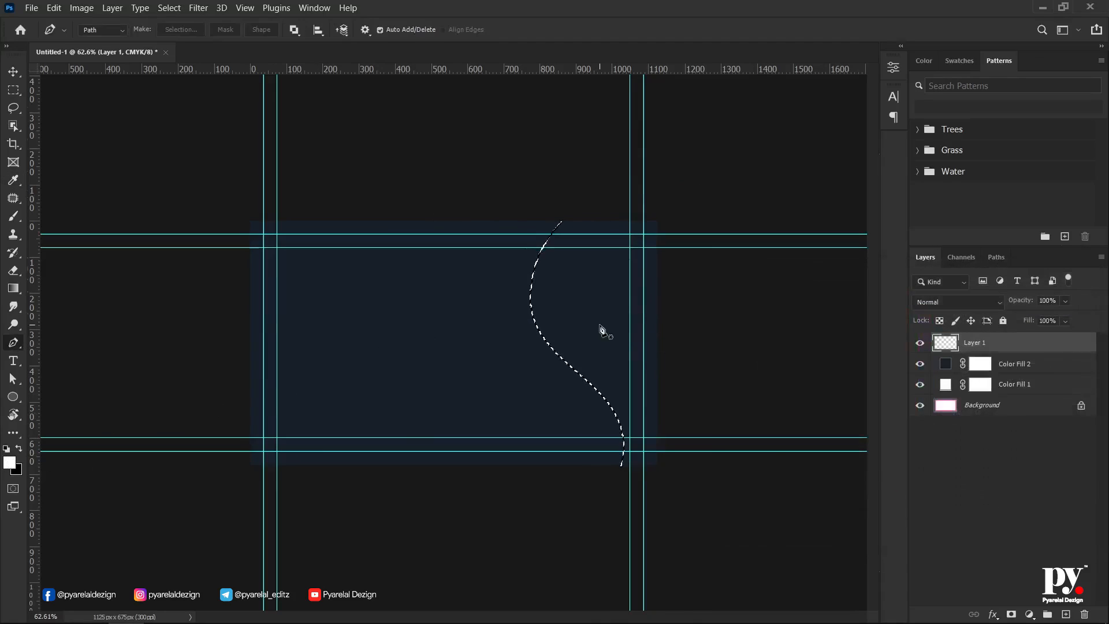
scroll(599, 325, "up", 2)
key("alt+BackSpace")
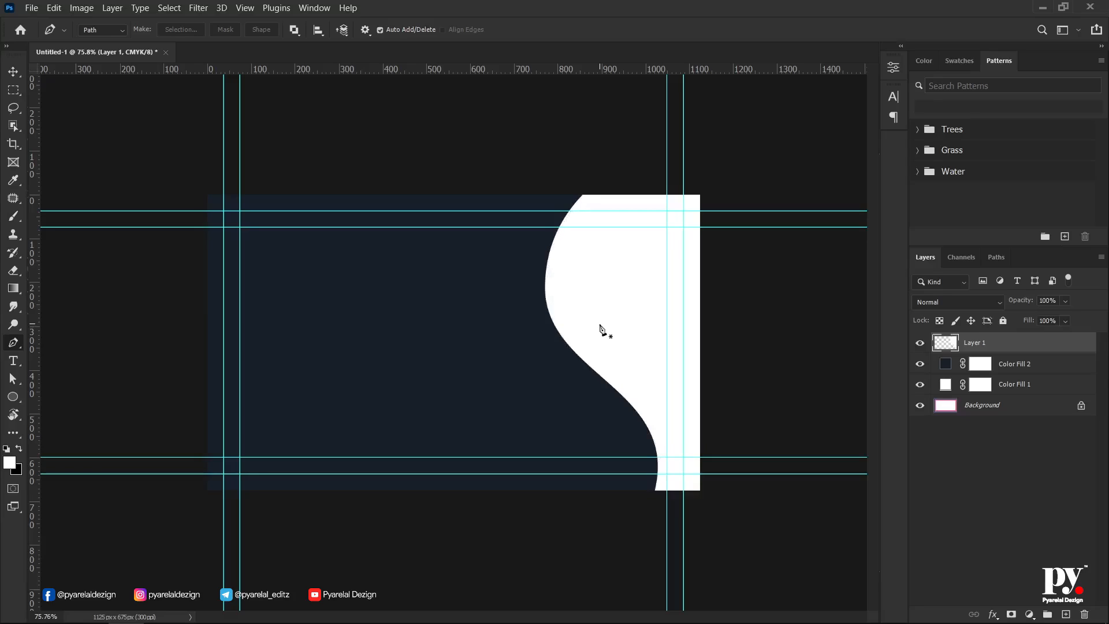
scroll(601, 326, "down", 1)
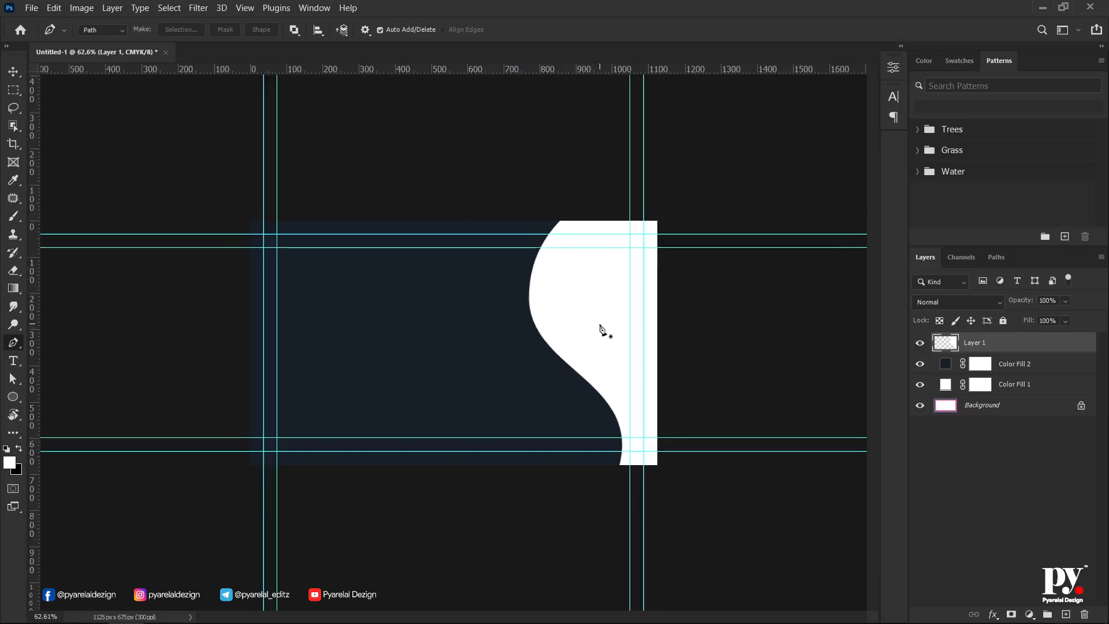
scroll(600, 327, "up", 3)
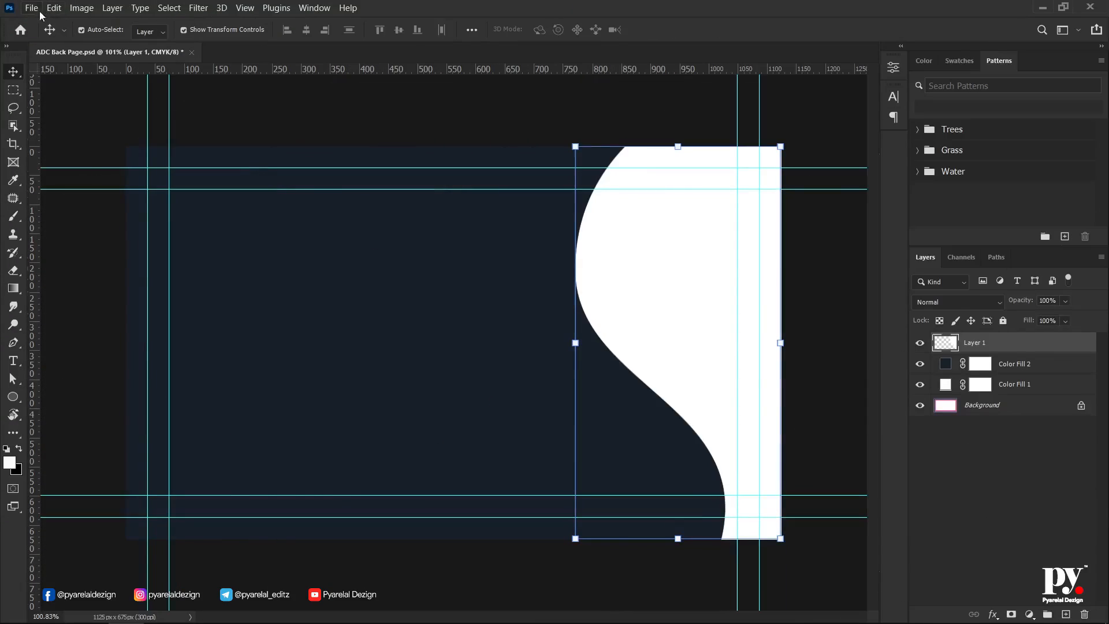
- Place ADC-Logo.png from the ADC File BC folder as an embedded object
left_click(33, 9)
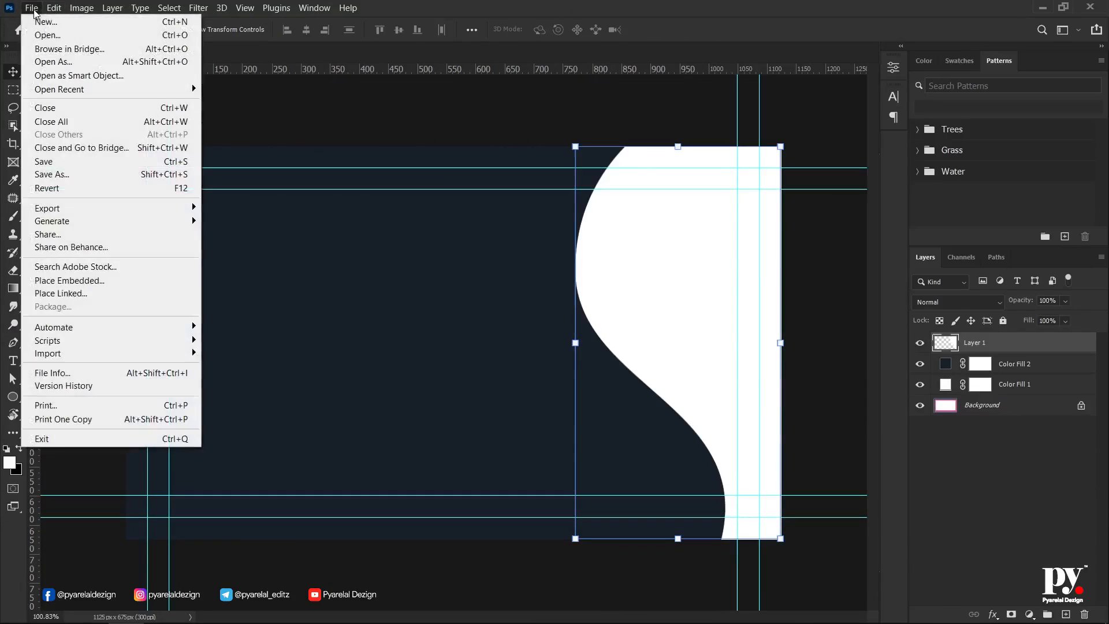
left_click(66, 280)
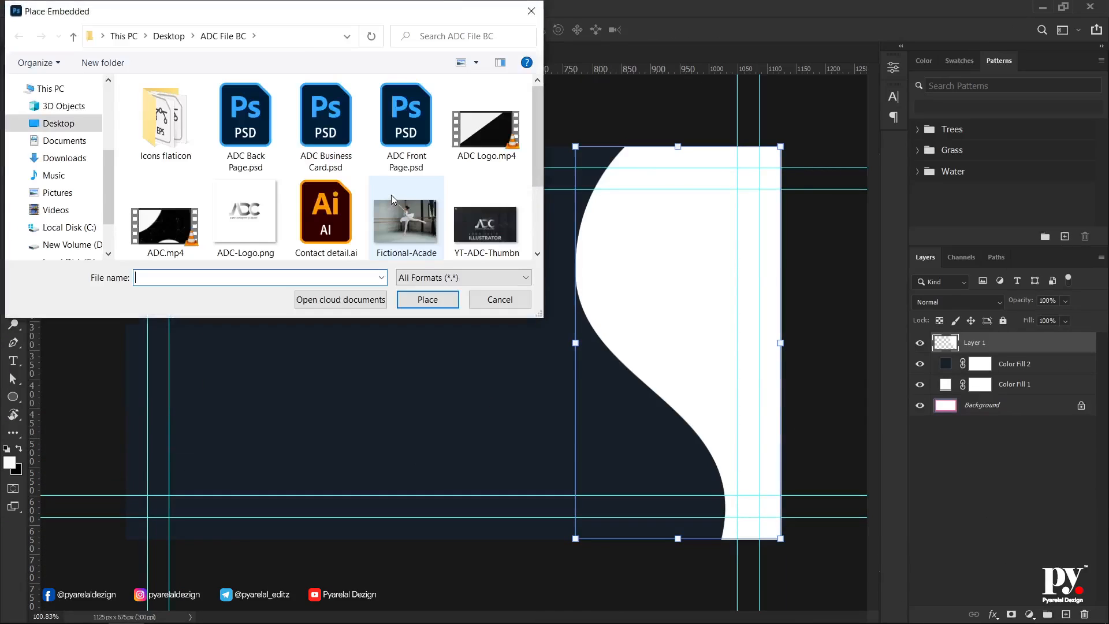
left_click(247, 218)
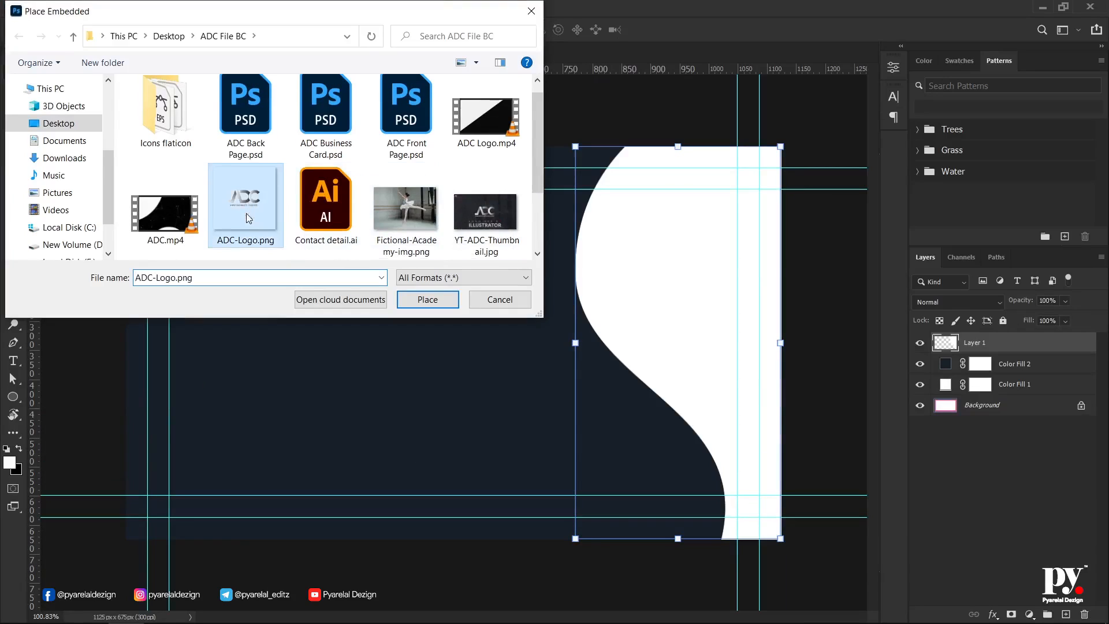
left_click(417, 296)
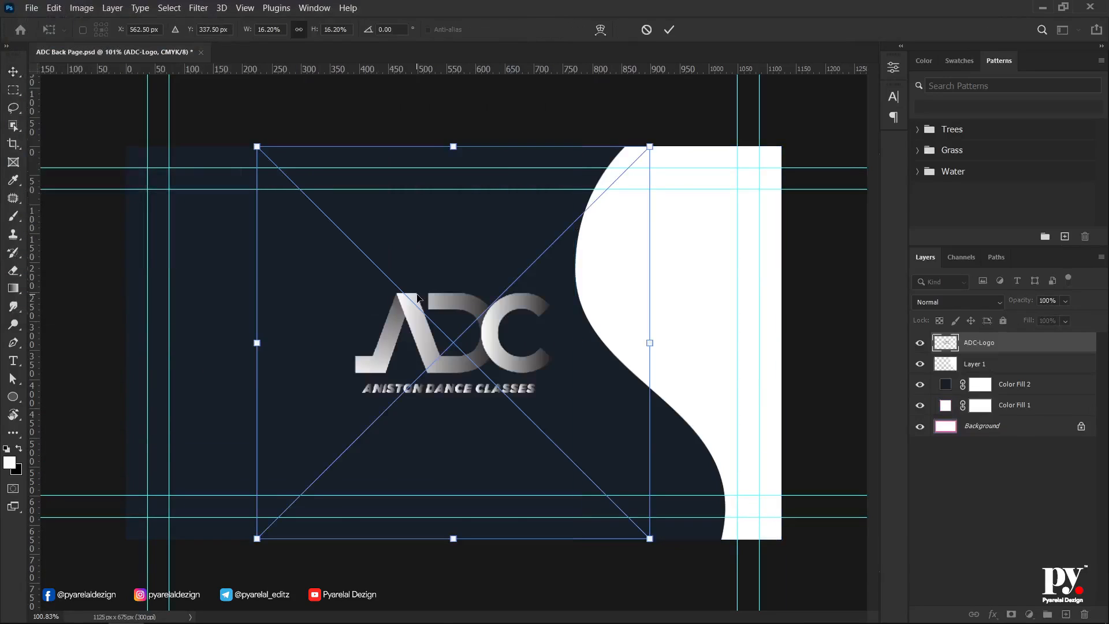
left_click(670, 33)
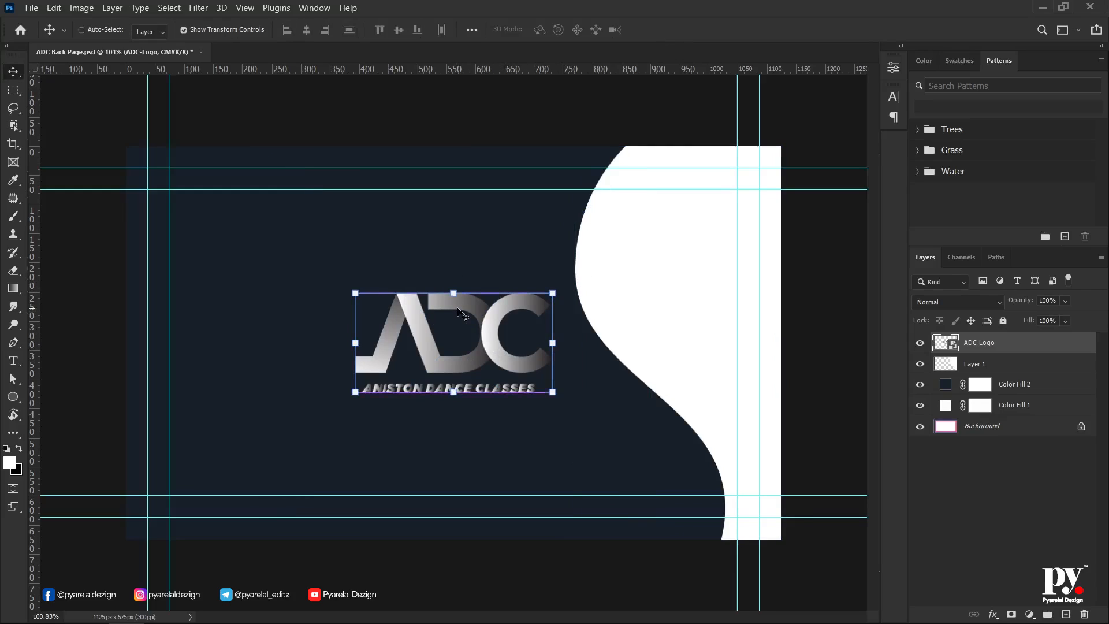
- Scale the logo to about 10.39% and move it onto the upper part of the white wave shape
key("ctrl+t")
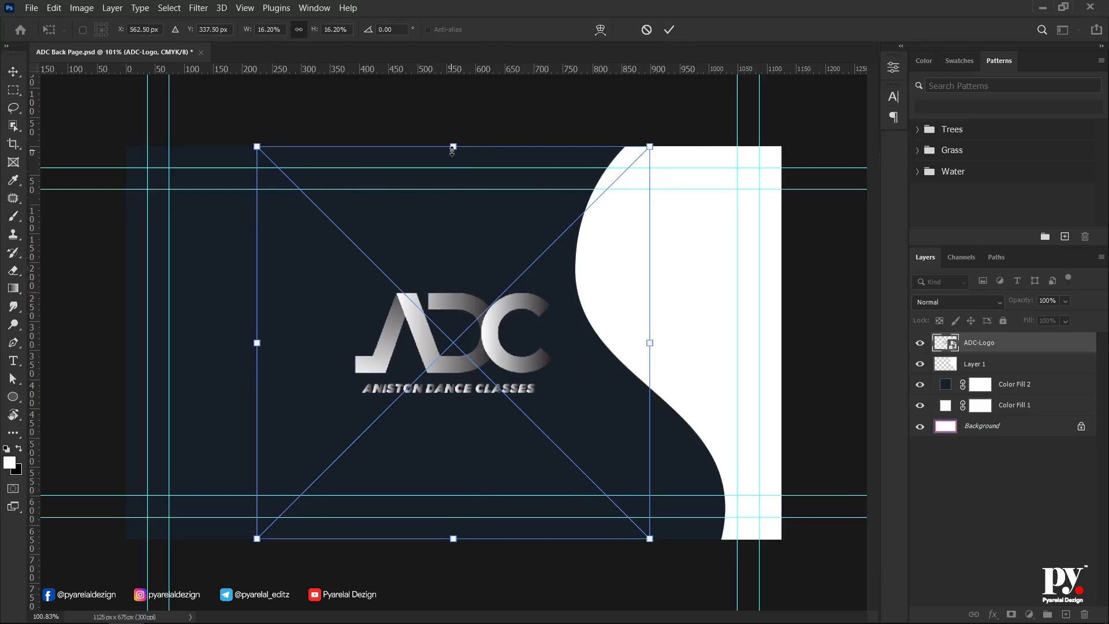
left_click_drag(452, 147, 452, 218)
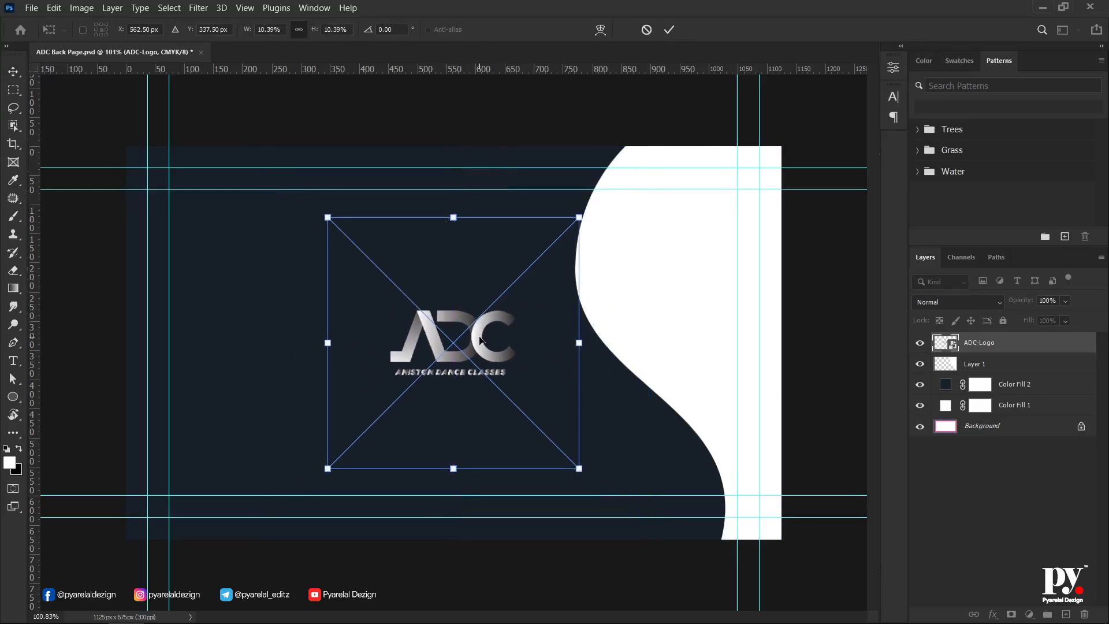
left_click_drag(480, 339, 681, 274)
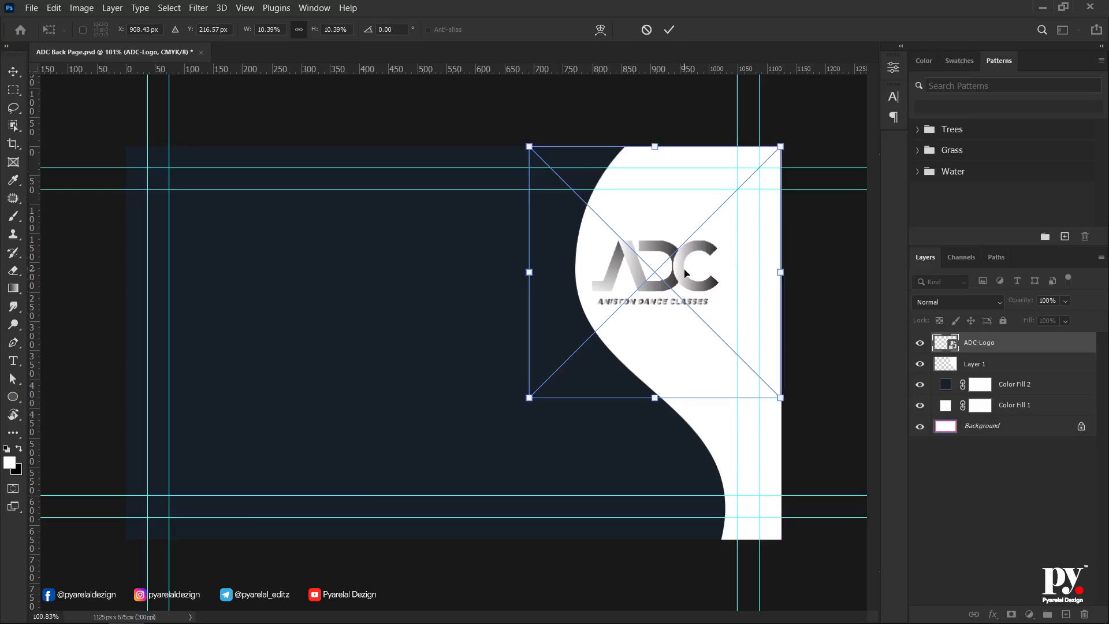
- Nudge the logo 10 px to the right and apply the transform
key("Right")
key("Right")
key("Right")
key("Right")
key("Right")
key("Right")
key("Right")
key("Right")
key("Right")
key("Right")
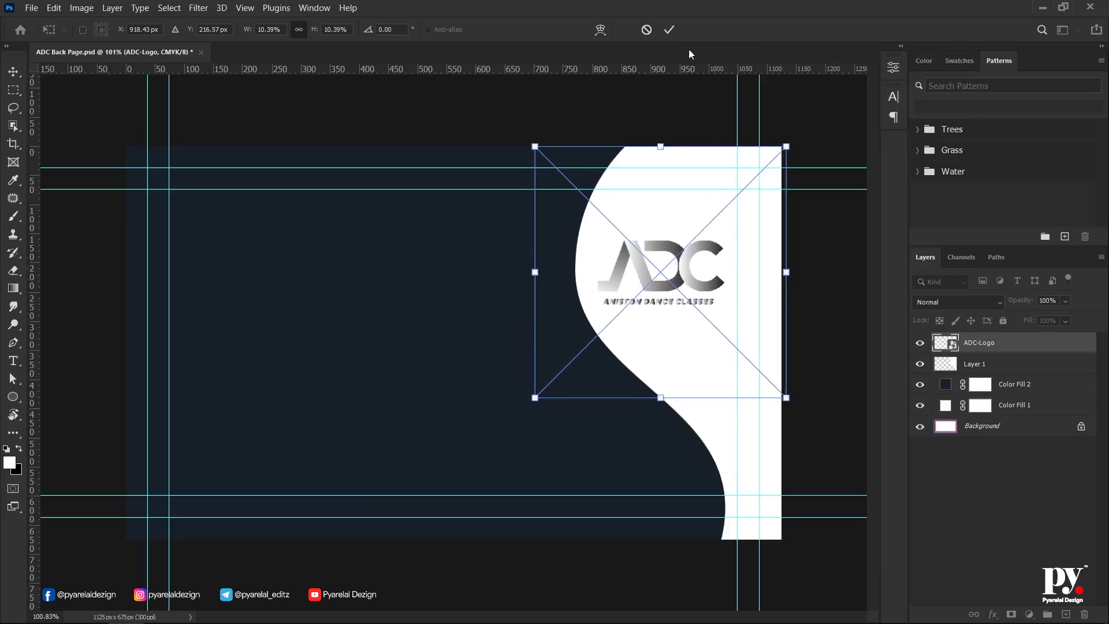
left_click(669, 31)
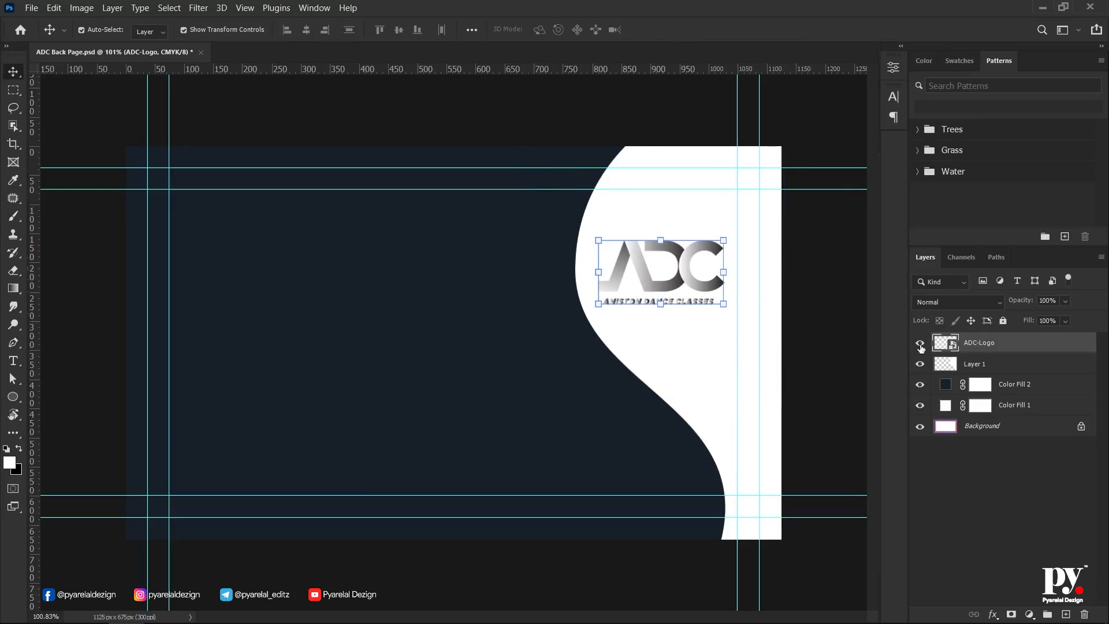
- Add a Color Overlay effect to the ADC logo in a lighter shade of the background navy, #2c3c50
double_click(1031, 343)
left_click_drag(627, 191, 797, 276)
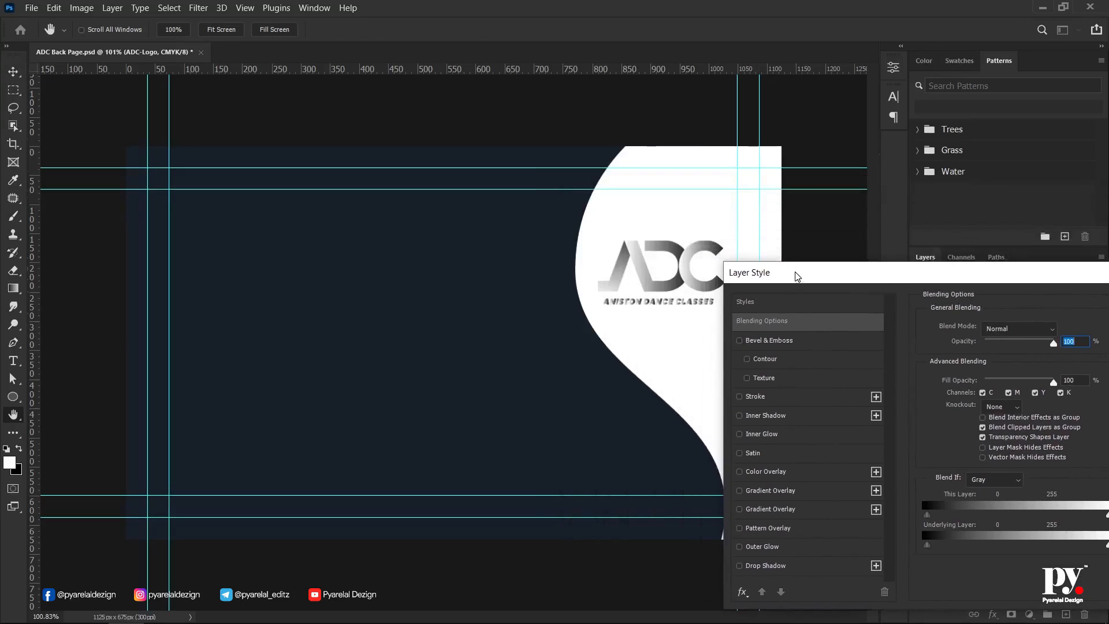
left_click(740, 471)
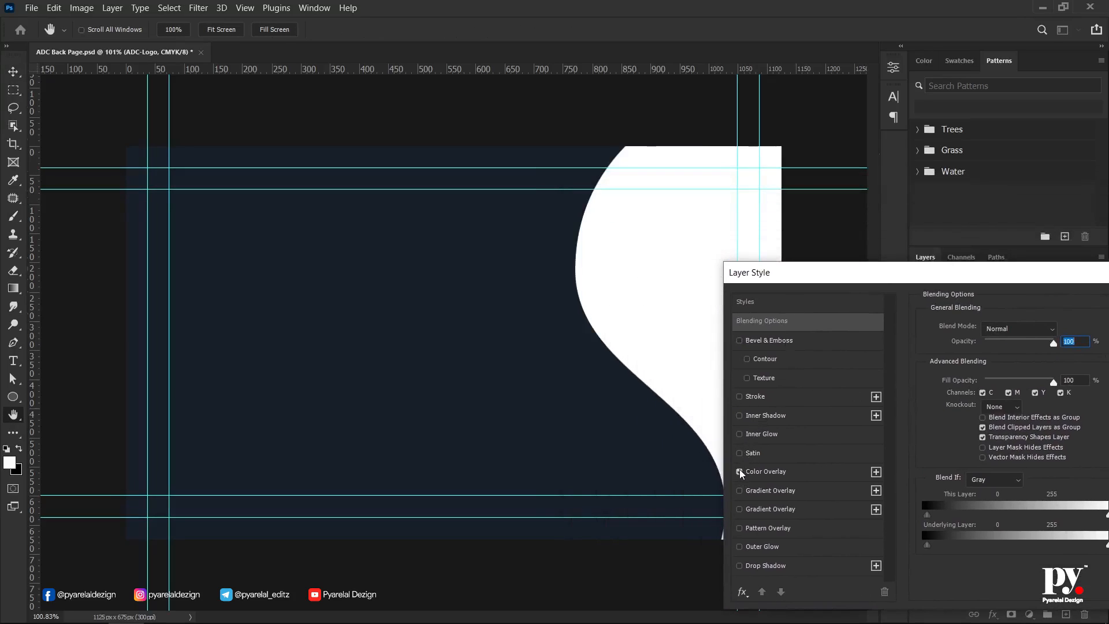
left_click(760, 473)
left_click(1056, 330)
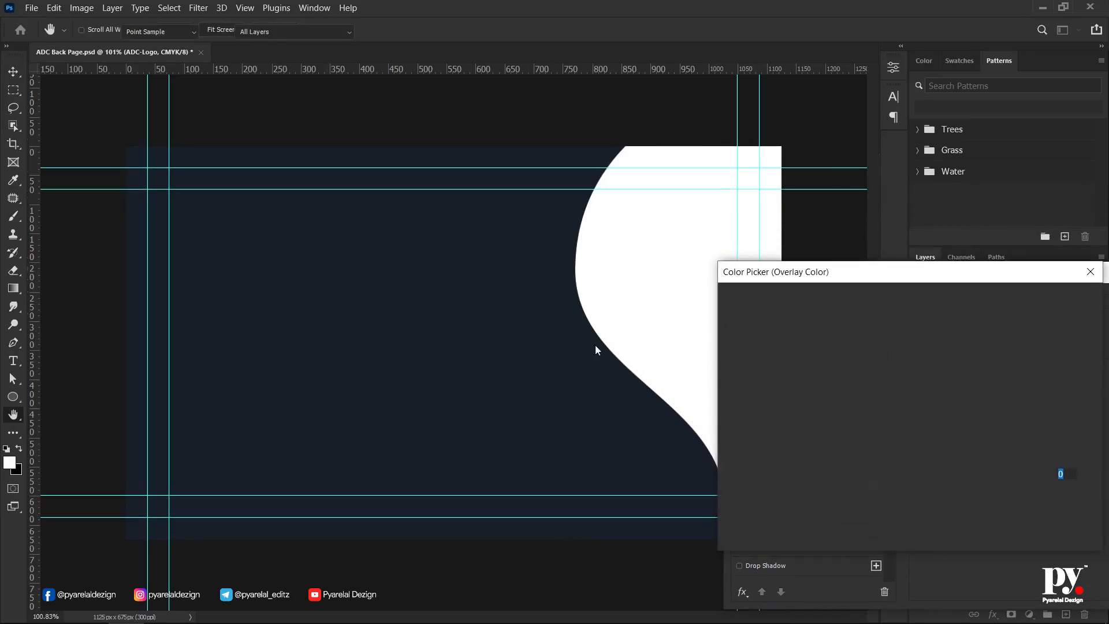
left_click(454, 341)
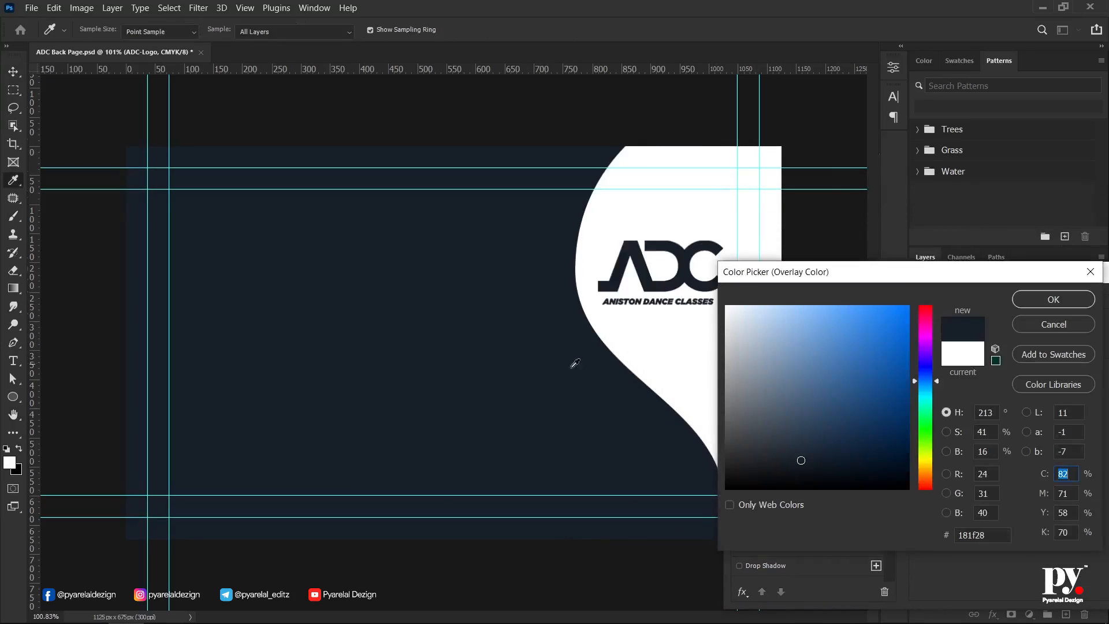
left_click_drag(807, 465, 808, 432)
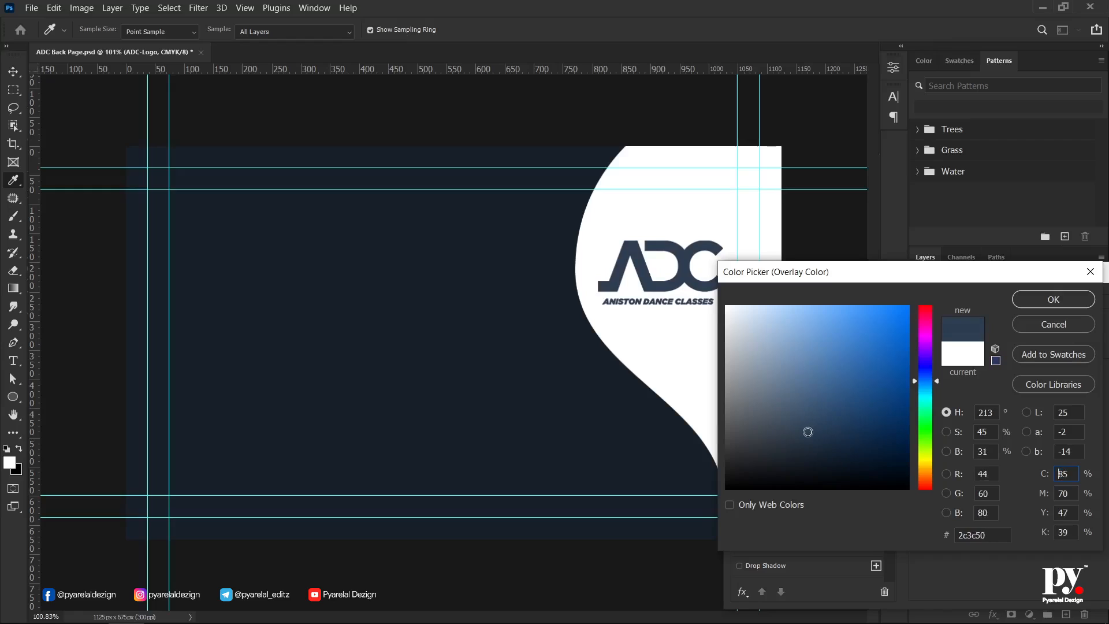
left_click(1041, 299)
left_click_drag(1052, 285, 607, 174)
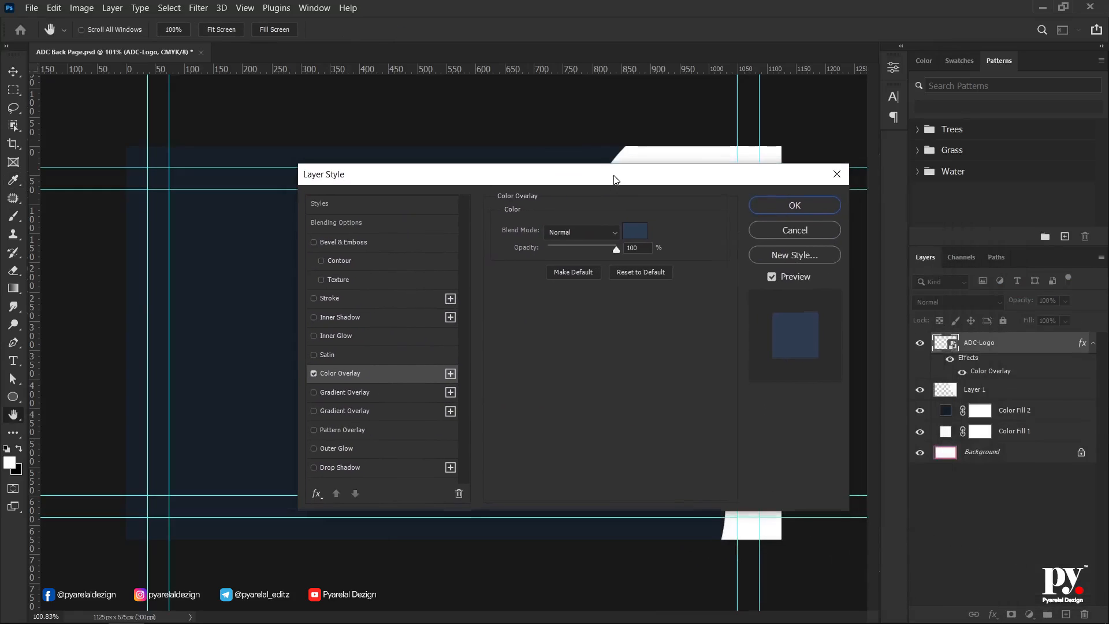
left_click(821, 209)
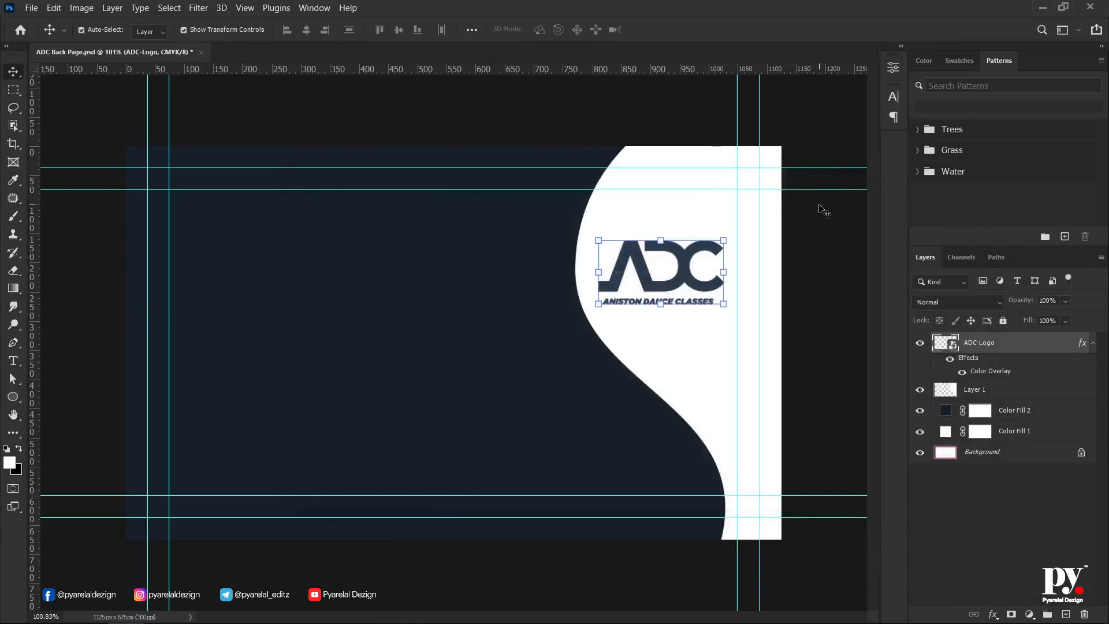
left_click(824, 292)
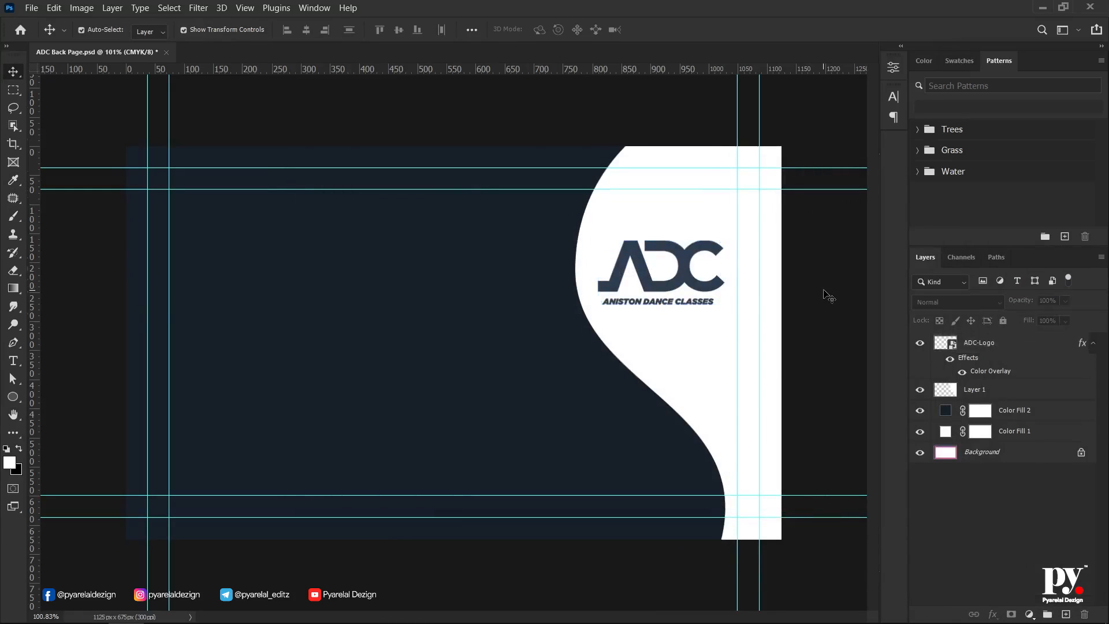
- Place the Fictional-Academy image from the ADC File BC folder as an embedded object directly above the Color Fill 1 layer
scroll(465, 412, "up", 1)
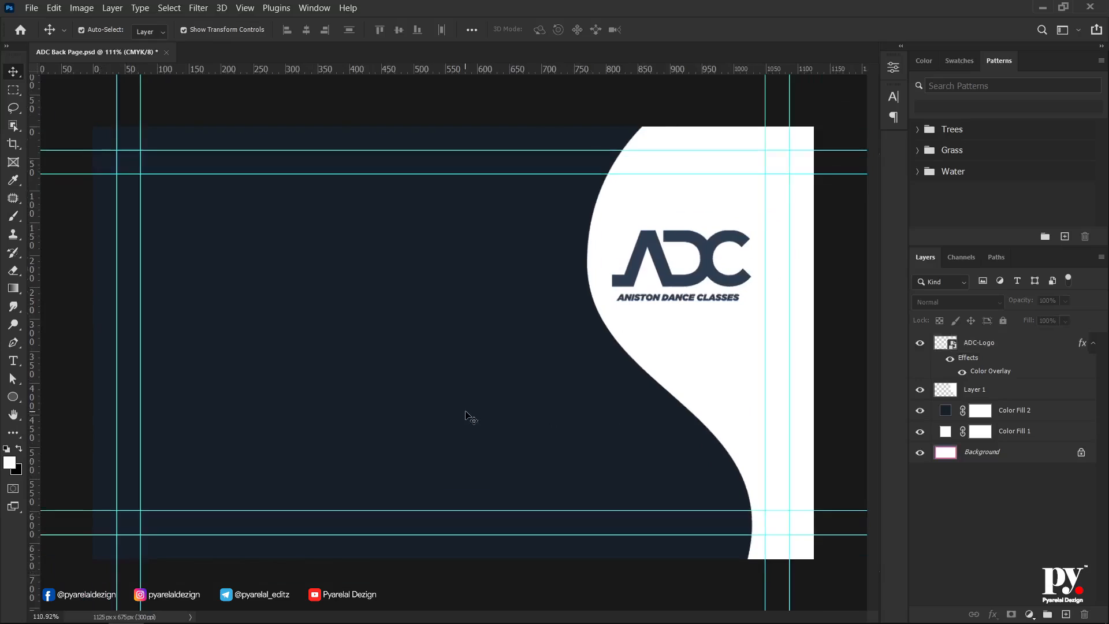
left_click(1040, 433)
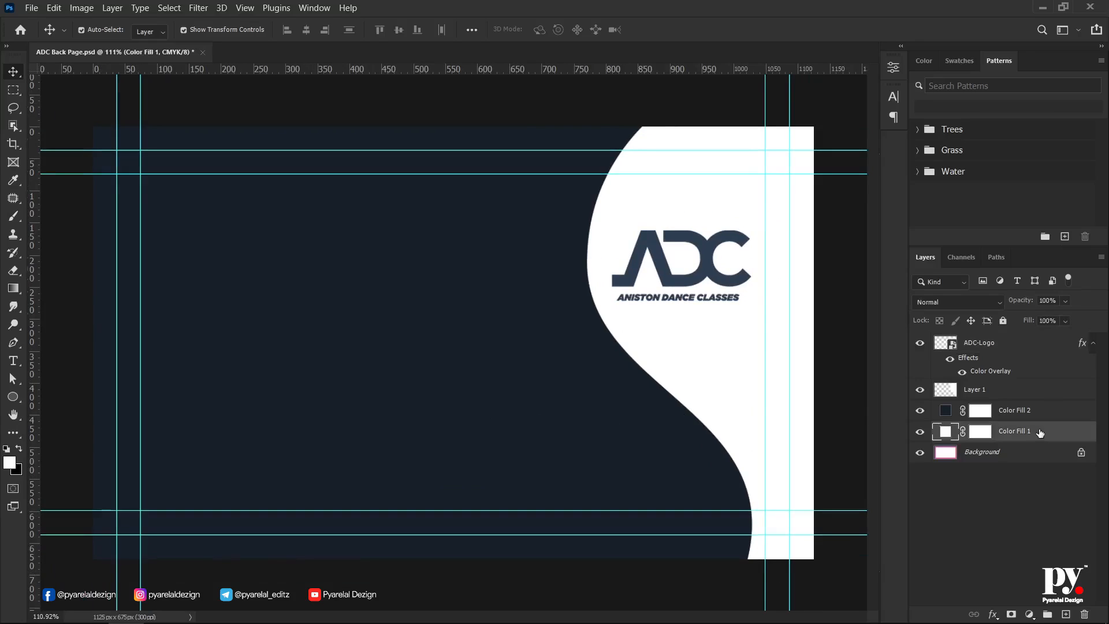
left_click(33, 9)
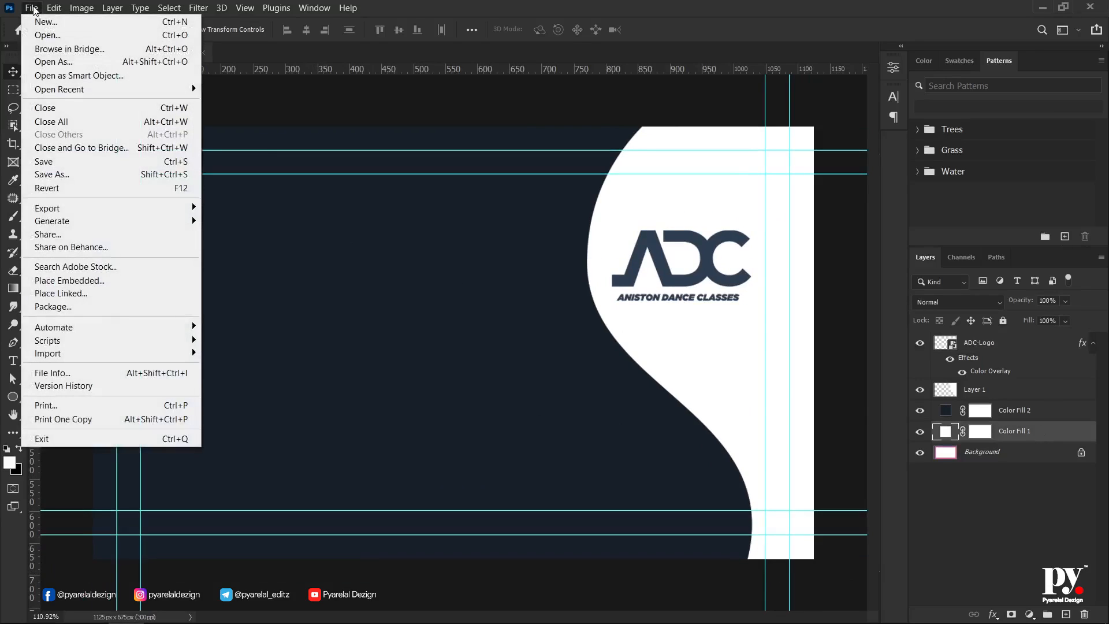
left_click(95, 280)
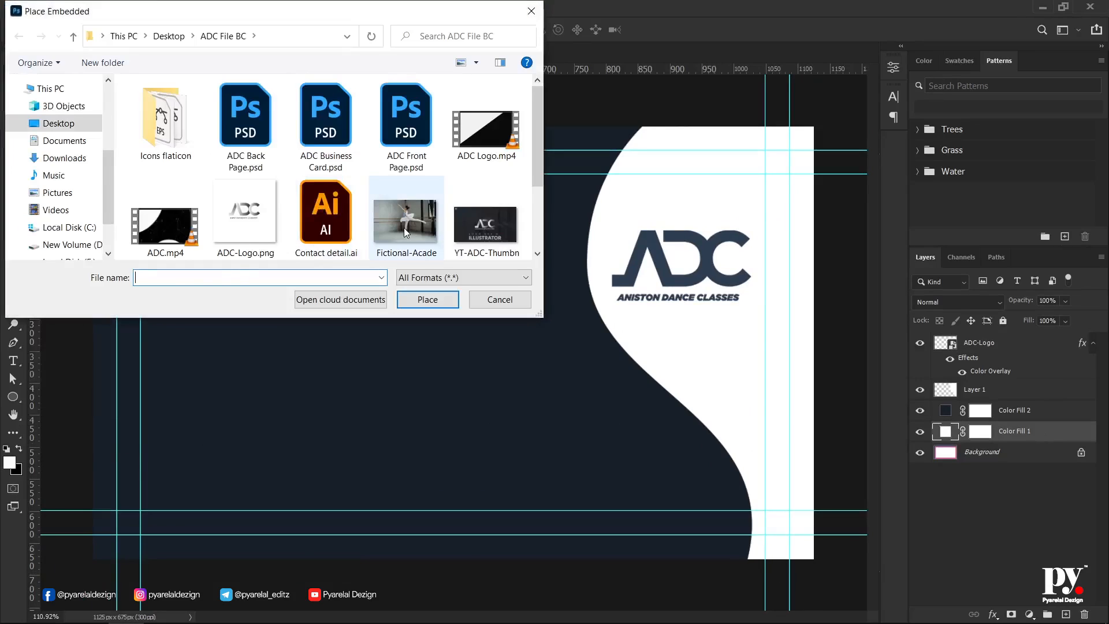
left_click(403, 227)
left_click(417, 300)
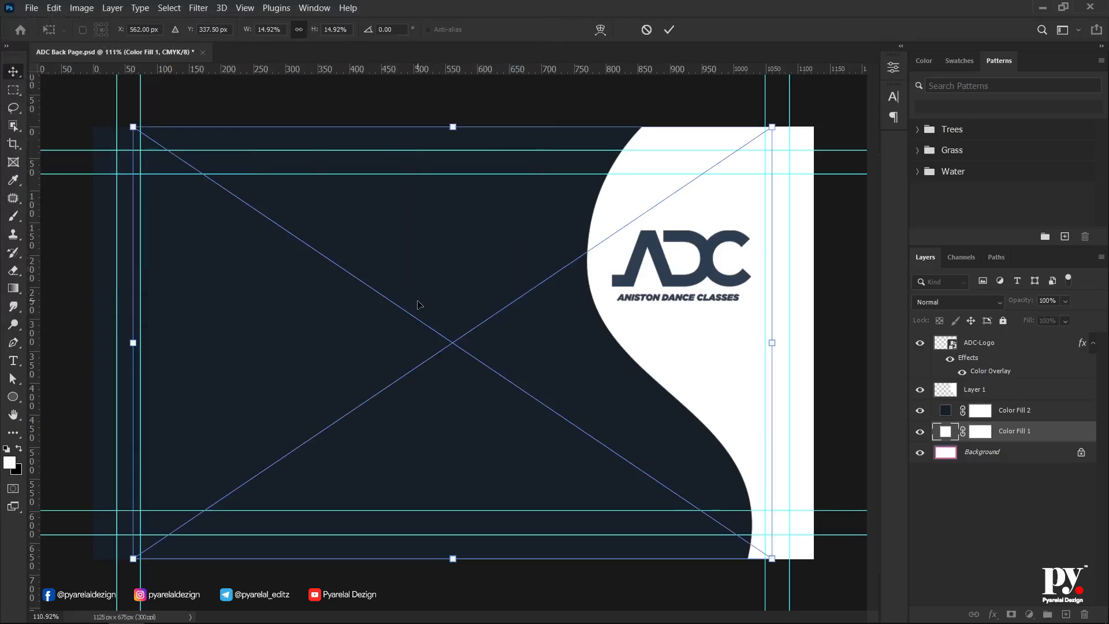
key("ctrl+minus")
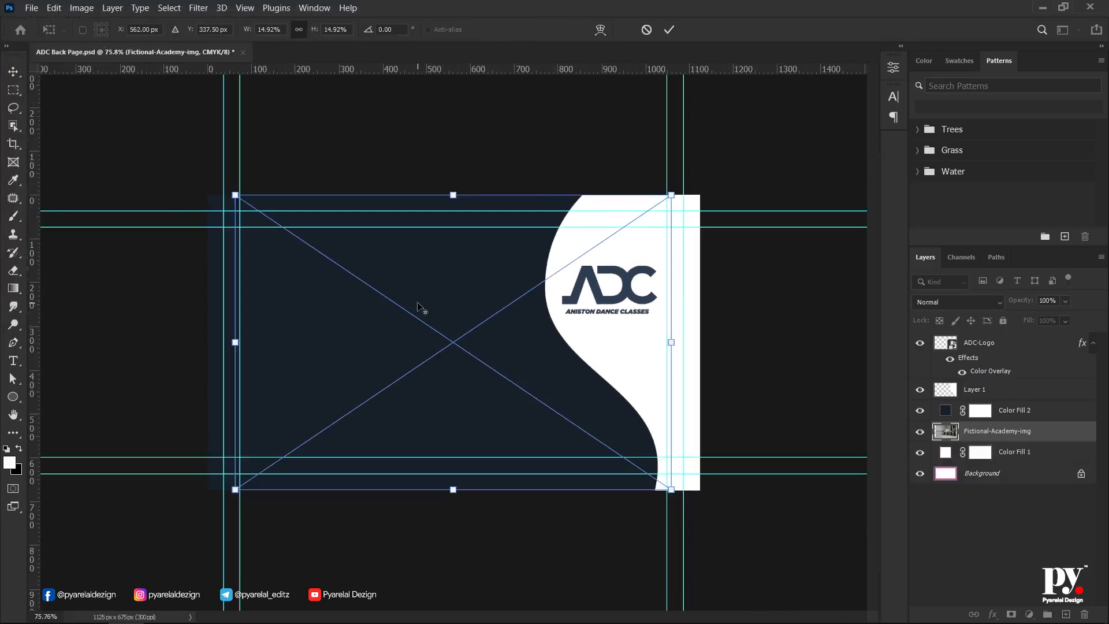
left_click(668, 29)
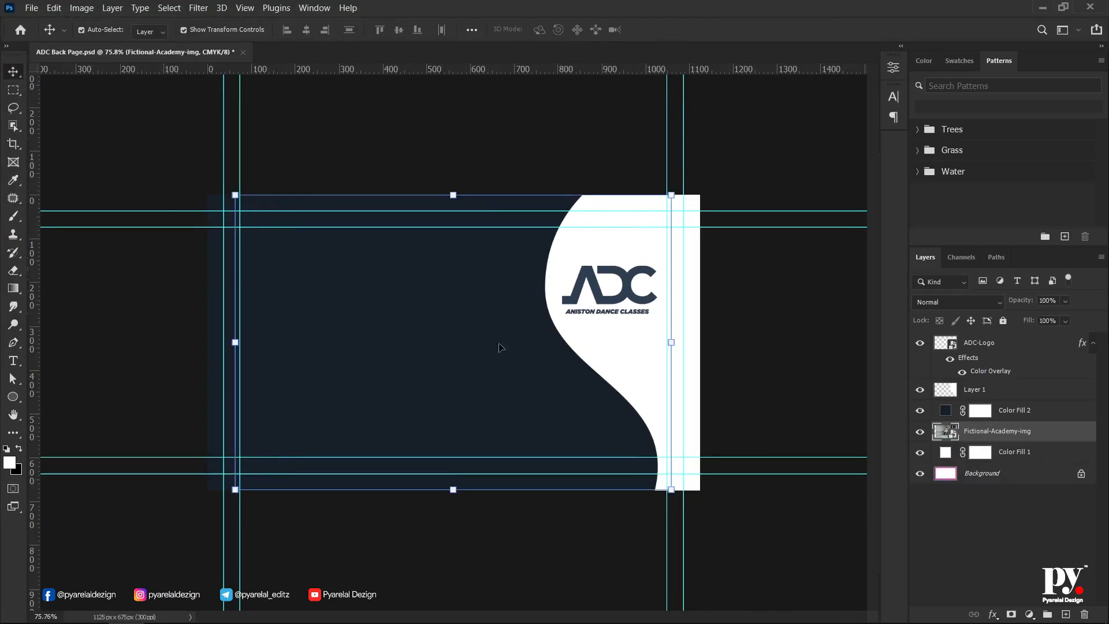
- Scale the placed academy photo to about 17.25% around its center and apply the transform
left_click_drag(452, 491, 458, 518)
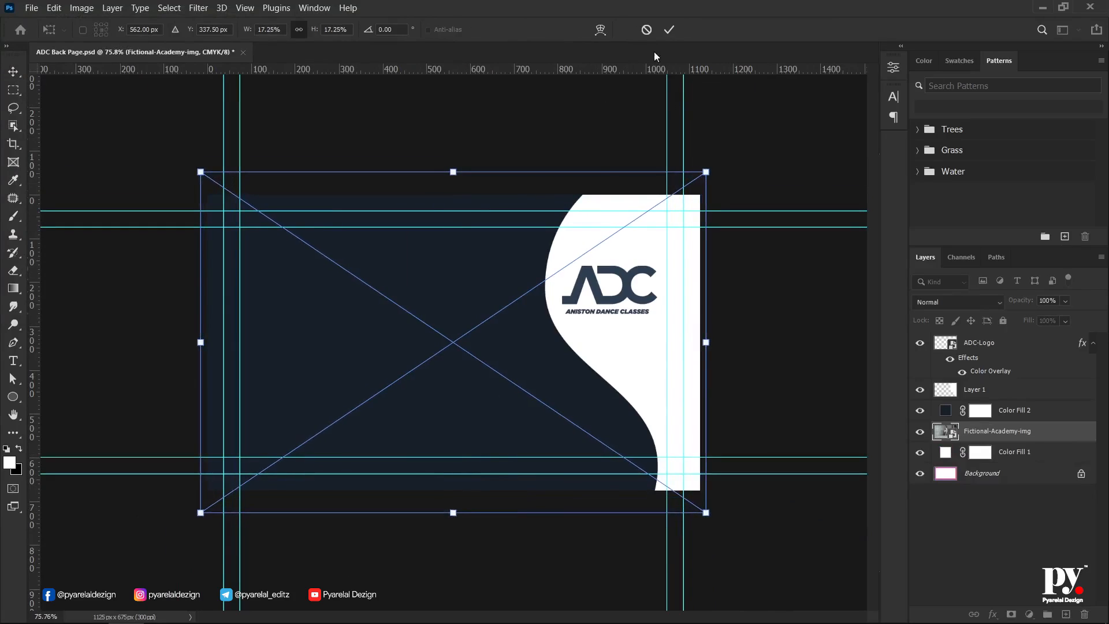
left_click(668, 30)
scroll(532, 339, "up", 3)
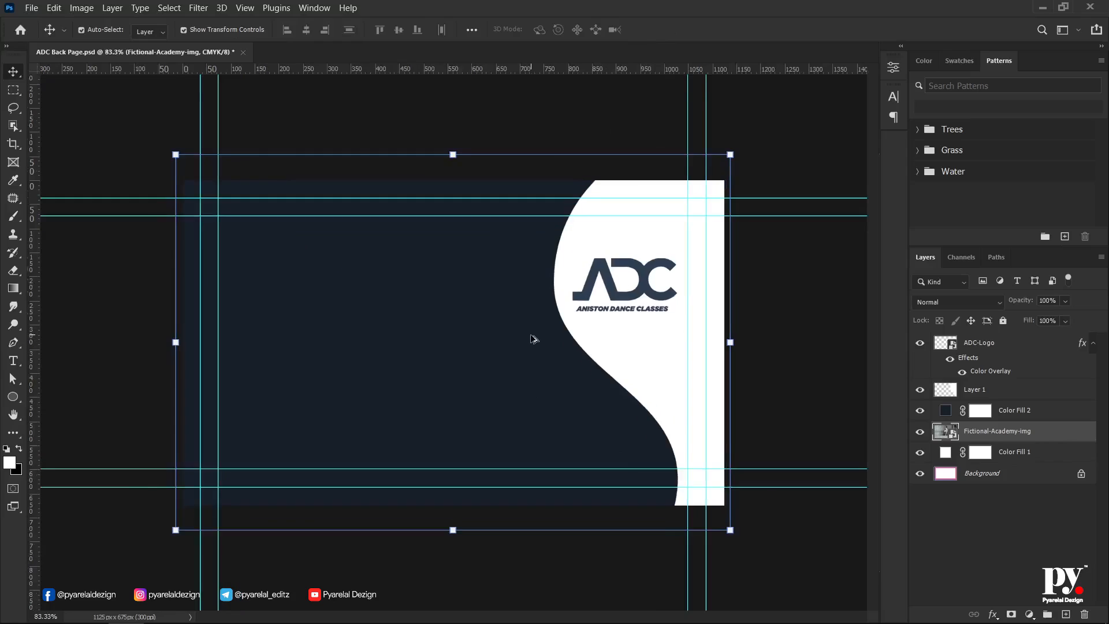
- Set the opacity of the navy Color Fill 2 layer to 90%
left_click(1022, 412)
left_click_drag(1022, 304, 1017, 304)
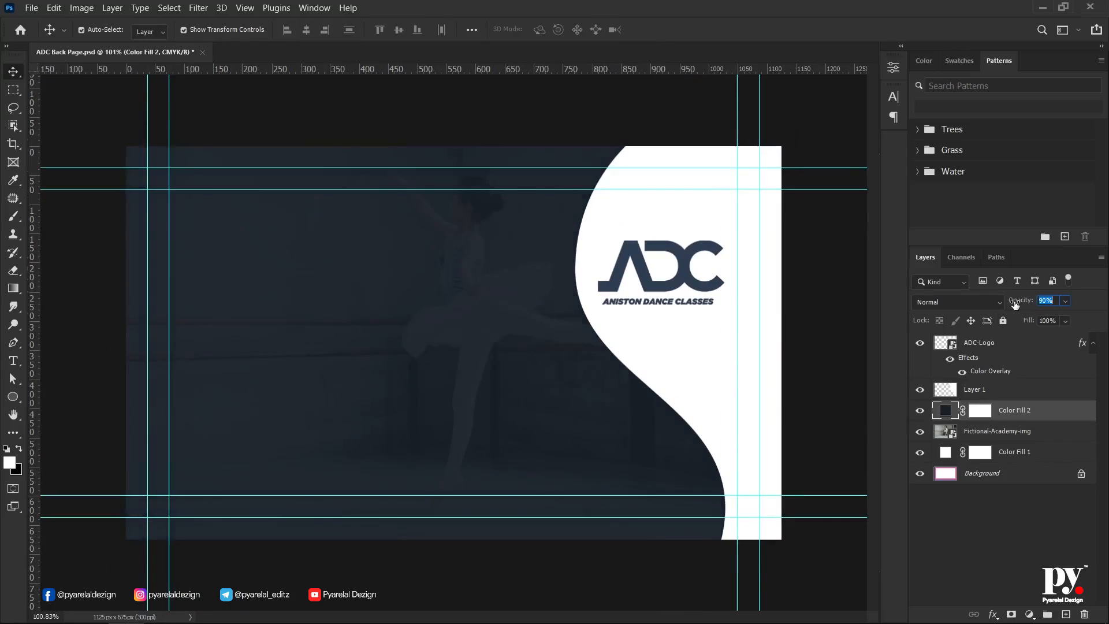
key("Return")
- Enlarge the academy photo to about 20.72% around its center
scroll(510, 400, "down", 2)
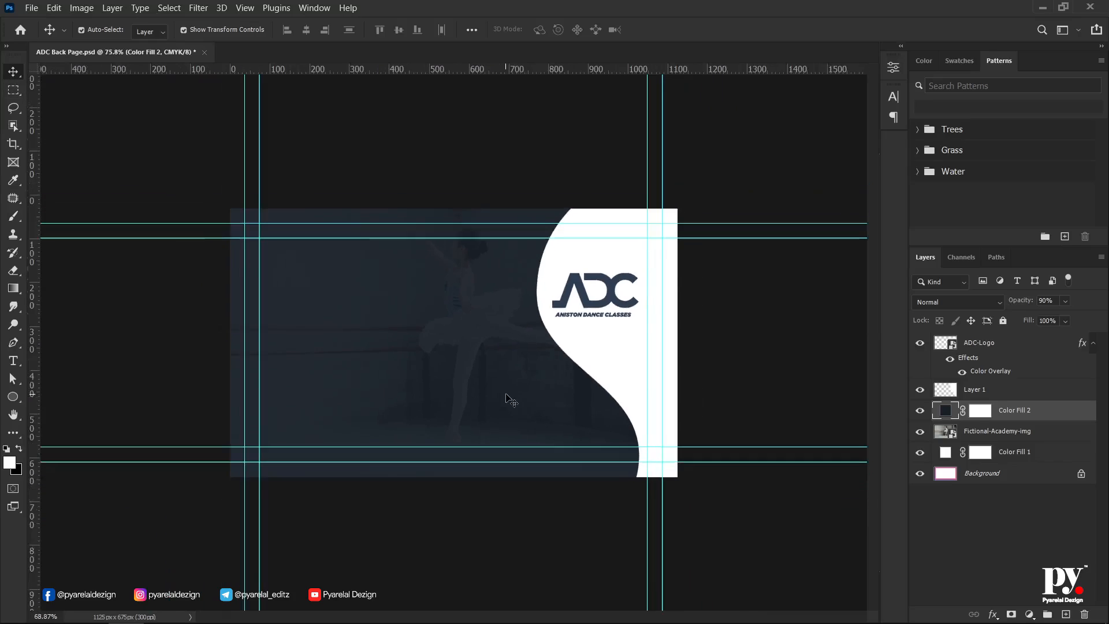
left_click(985, 433)
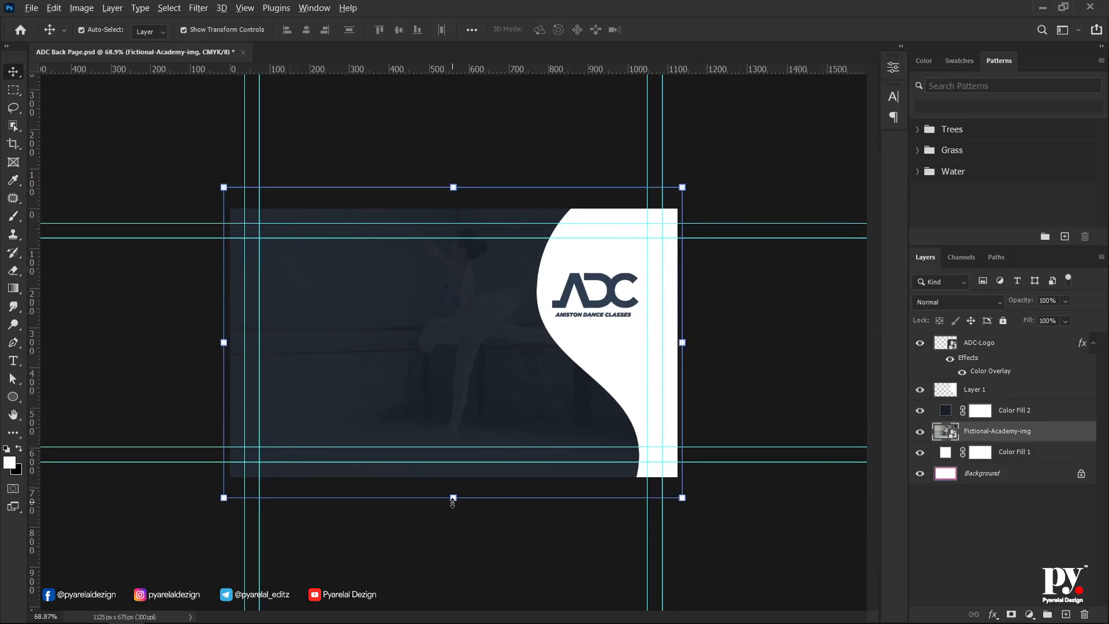
left_click_drag(453, 498, 453, 532)
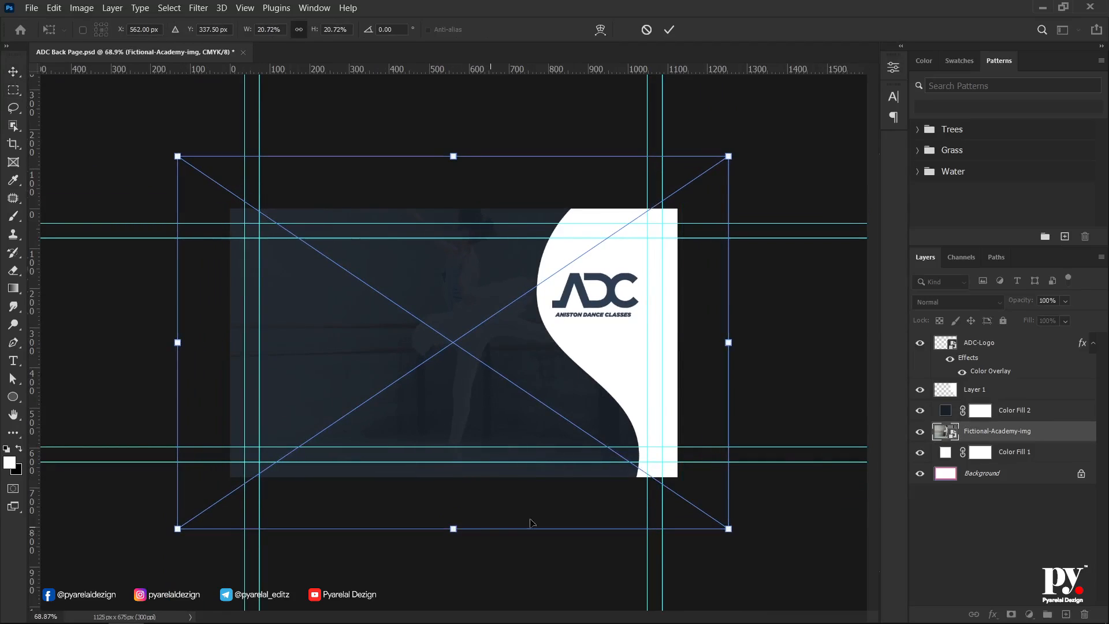
- Hide the Color Fill 2 layer, move the dancer photo left and slightly down, and show the fill again
left_click(920, 410)
left_click(920, 411)
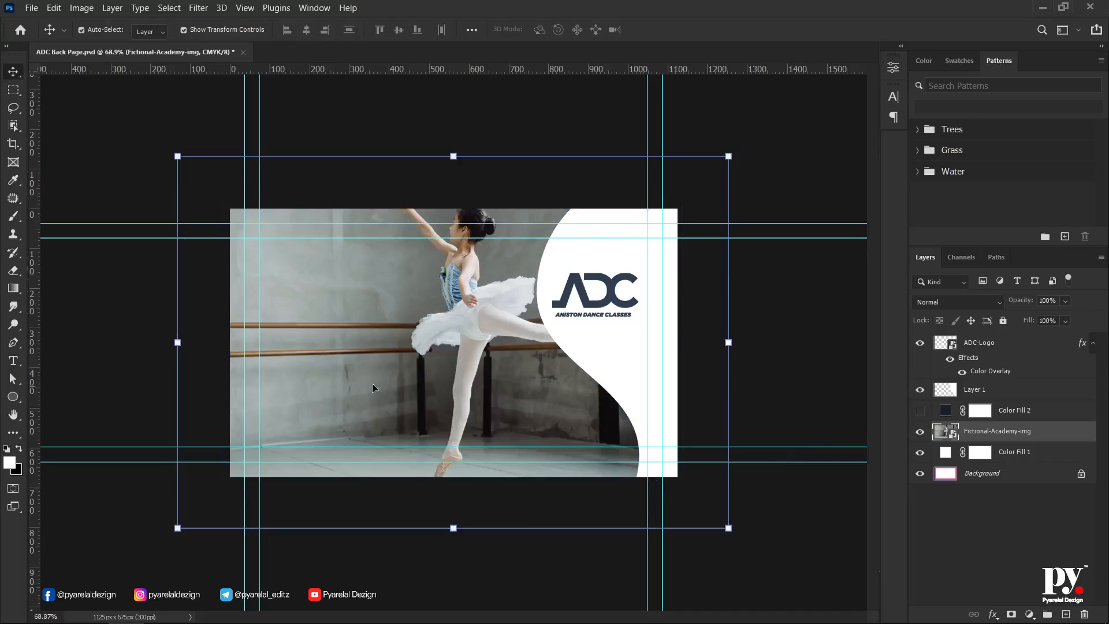
left_click_drag(468, 331, 425, 344)
left_click(785, 540)
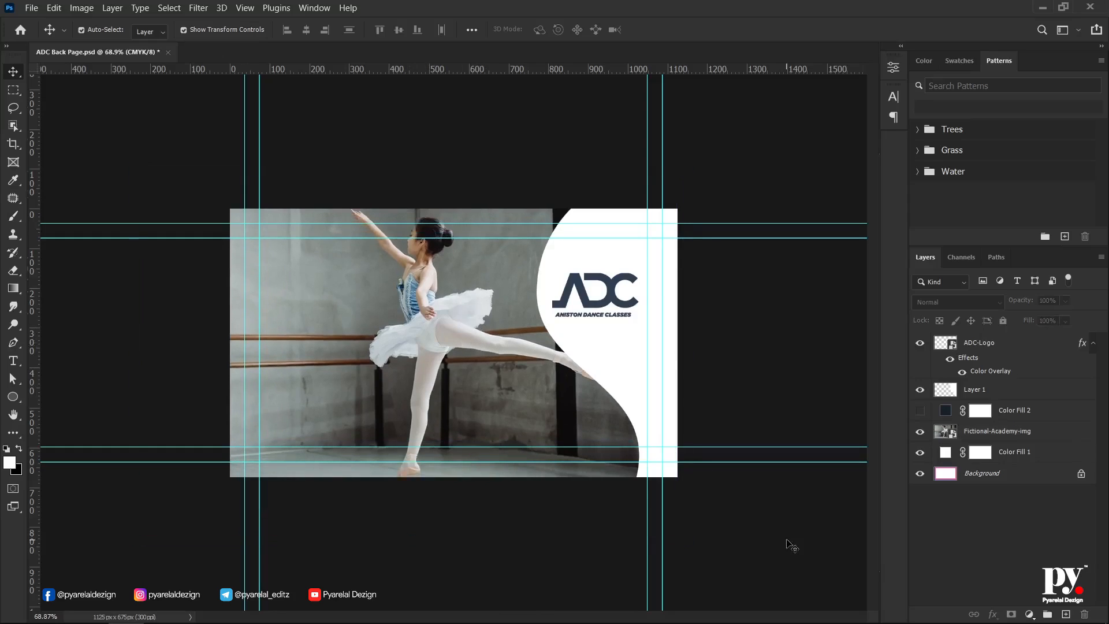
scroll(453, 427, "up", 1)
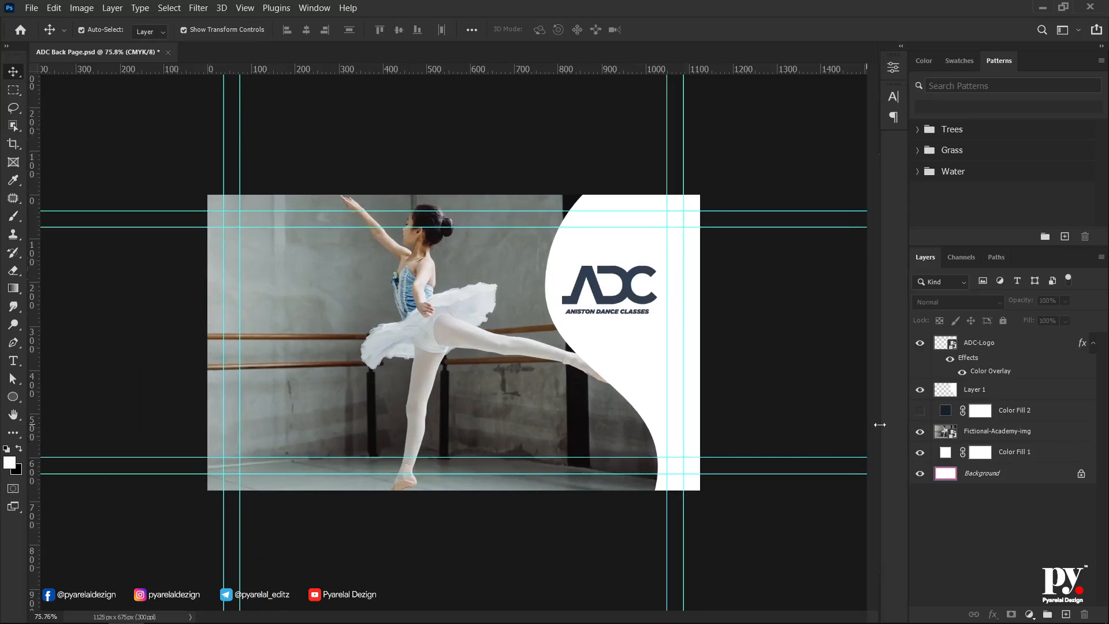
left_click(919, 413)
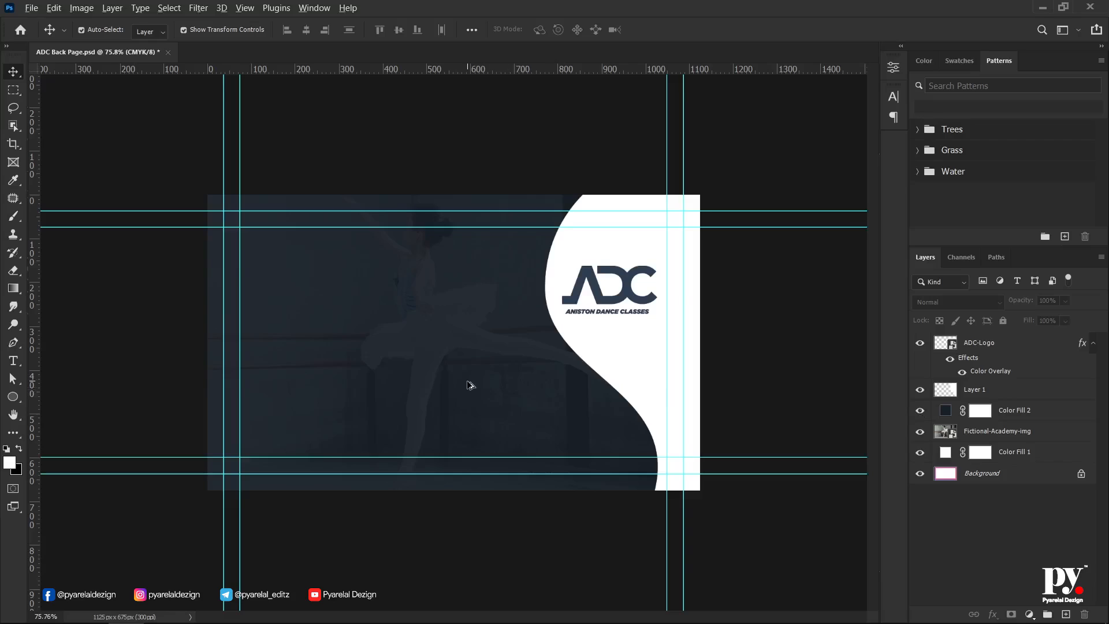
- Add a horizontal text line above the logo layer with the cardholder's full name in capitals, placed on the navy area
scroll(469, 385, "up", 3)
scroll(469, 385, "up", 1)
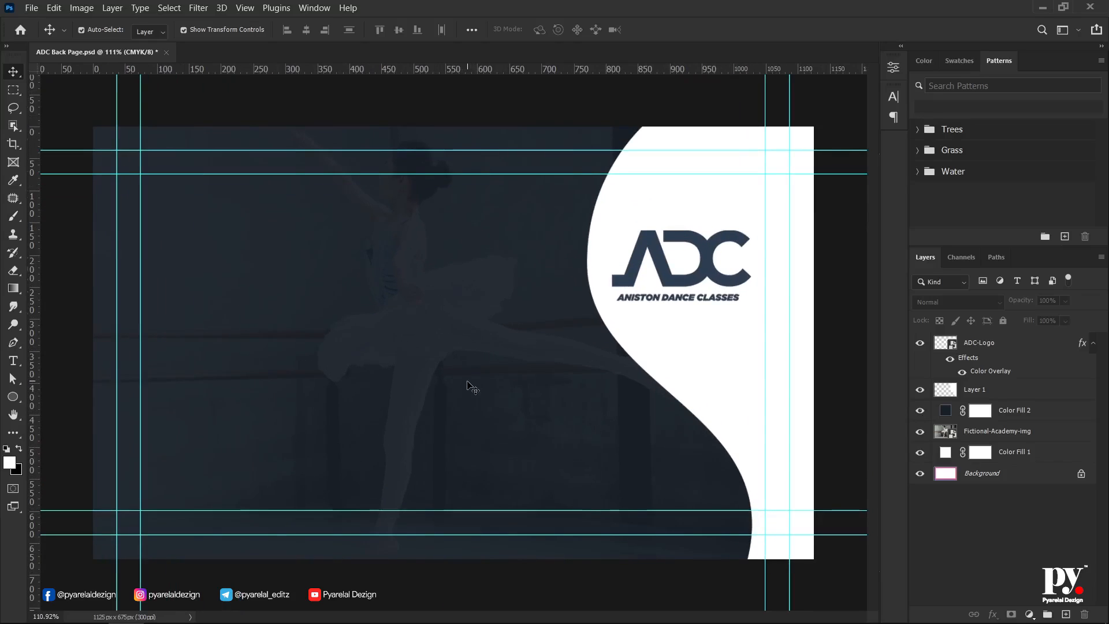
left_click(995, 345)
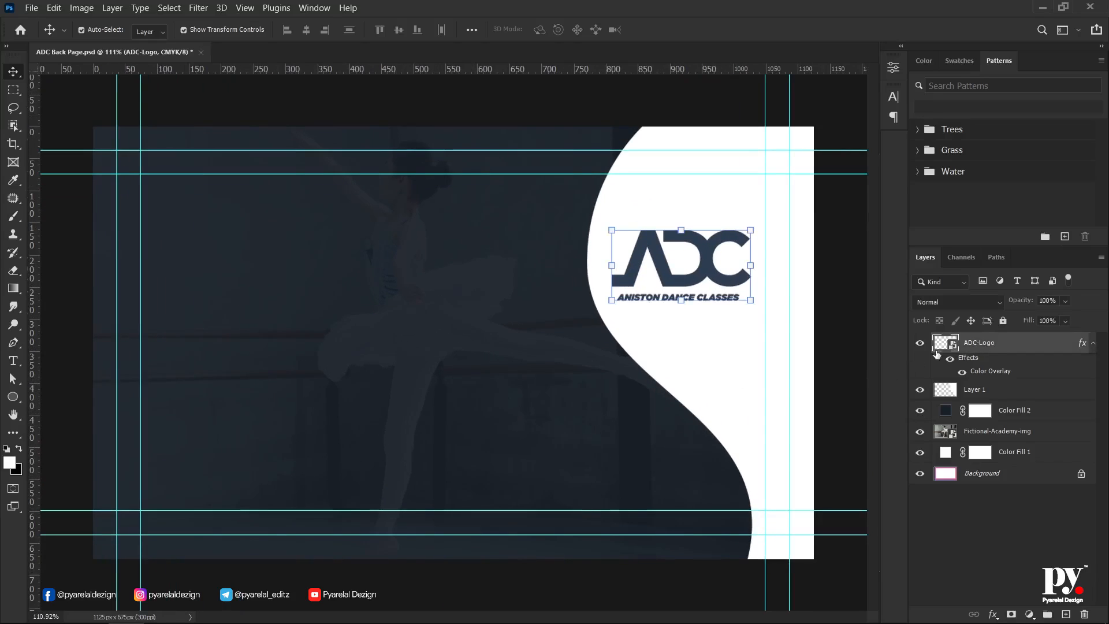
left_click(14, 364)
right_click(14, 364)
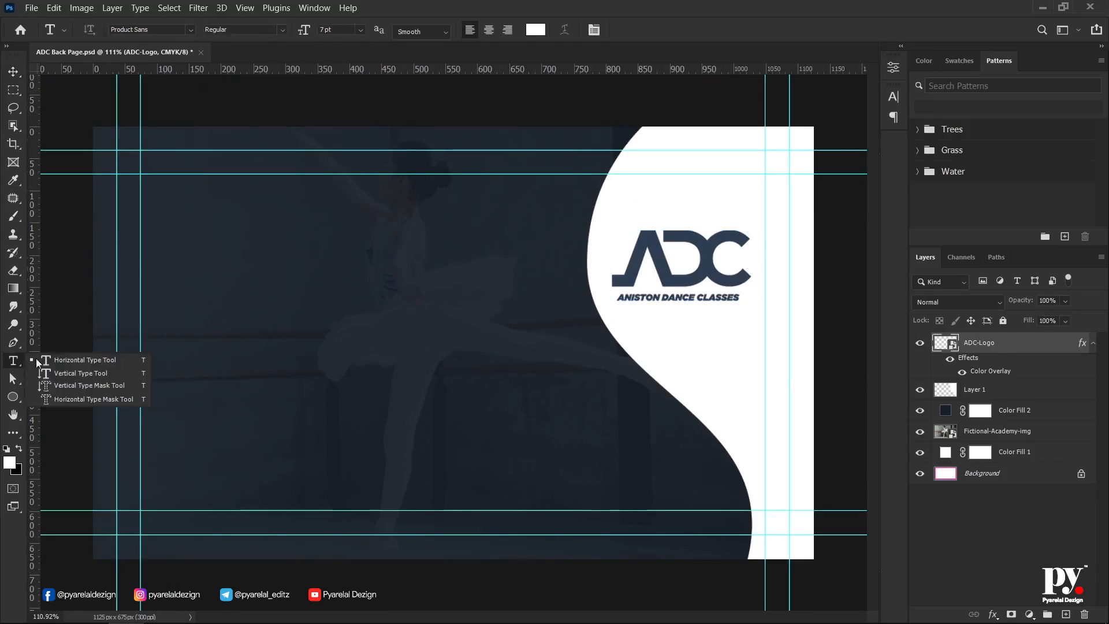
left_click(55, 359)
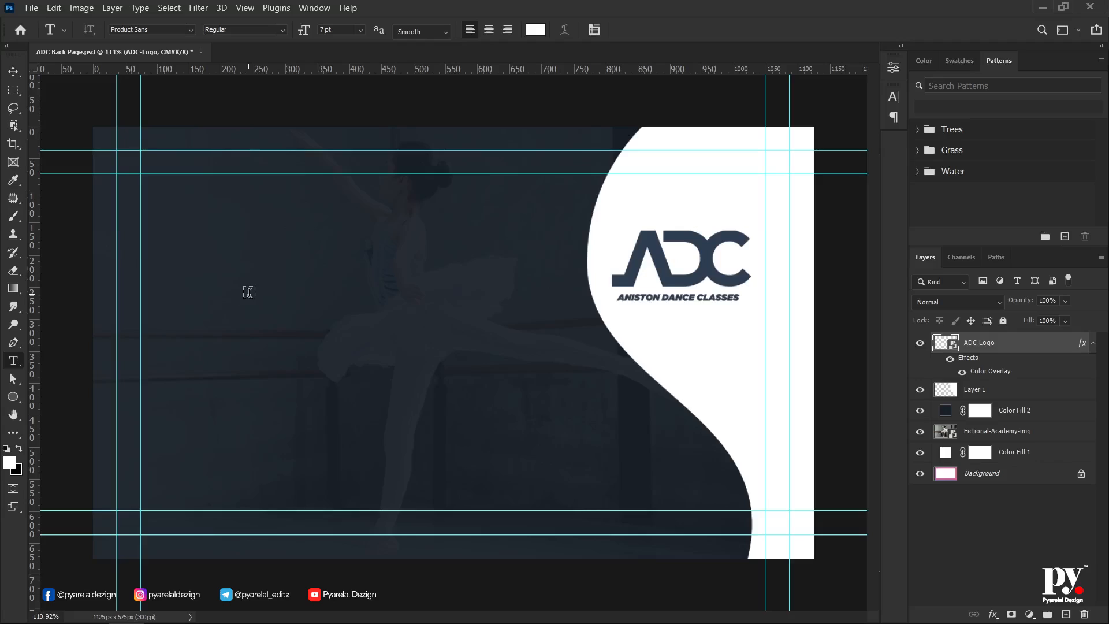
left_click(249, 292)
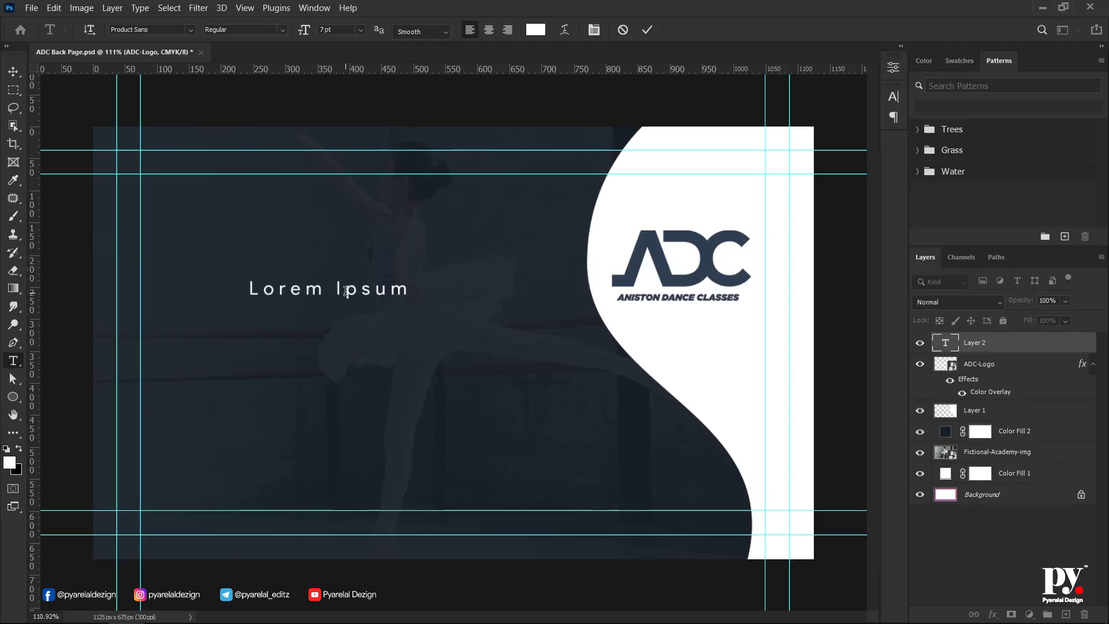
key("BackSpace")
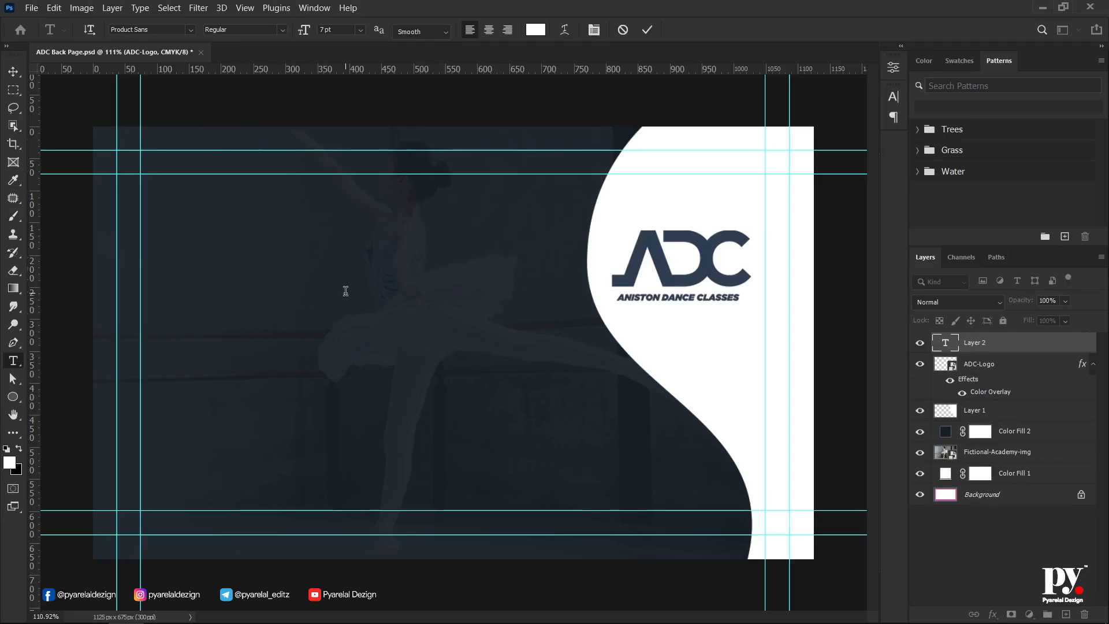
type("JENNIFER A")
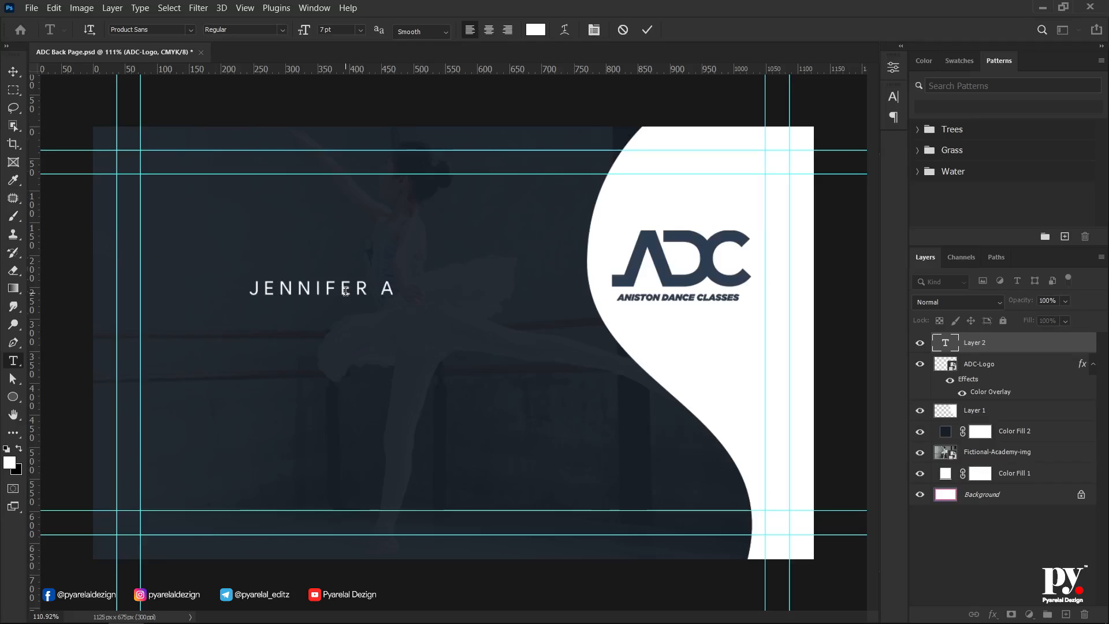
type("NISTON")
left_click(646, 30)
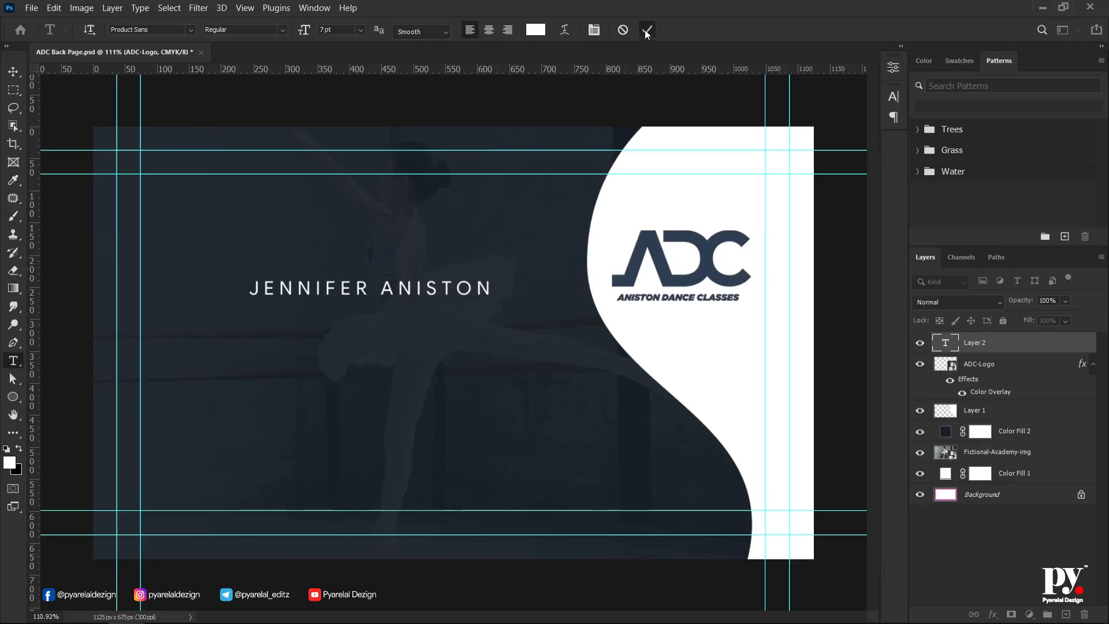
- Set the tracking of the cardholder's name text to 0
left_click(14, 71)
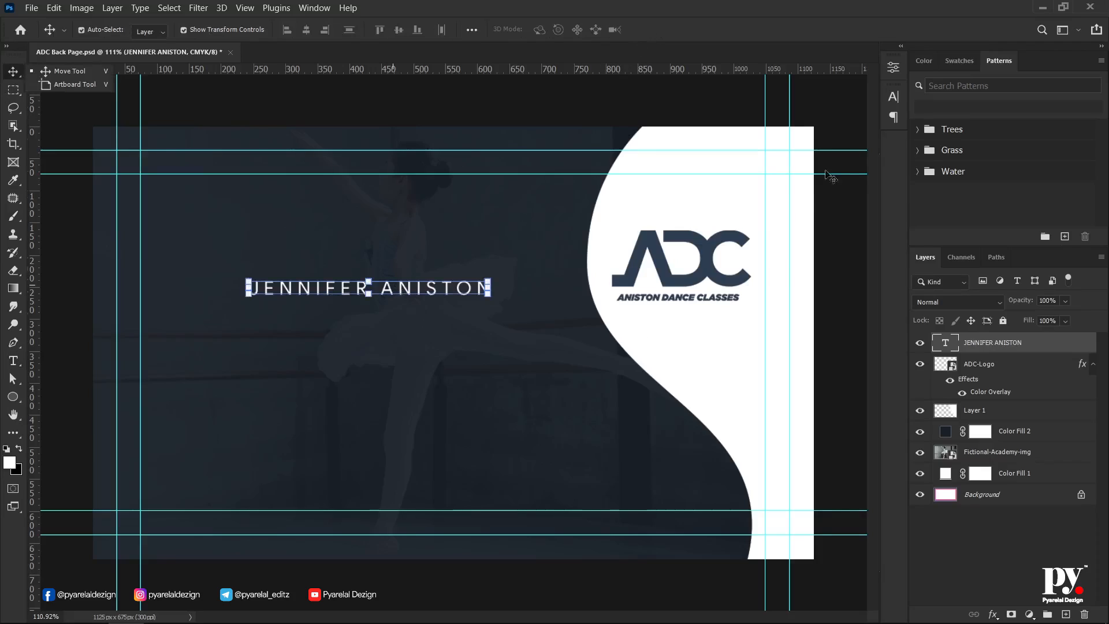
left_click(893, 97)
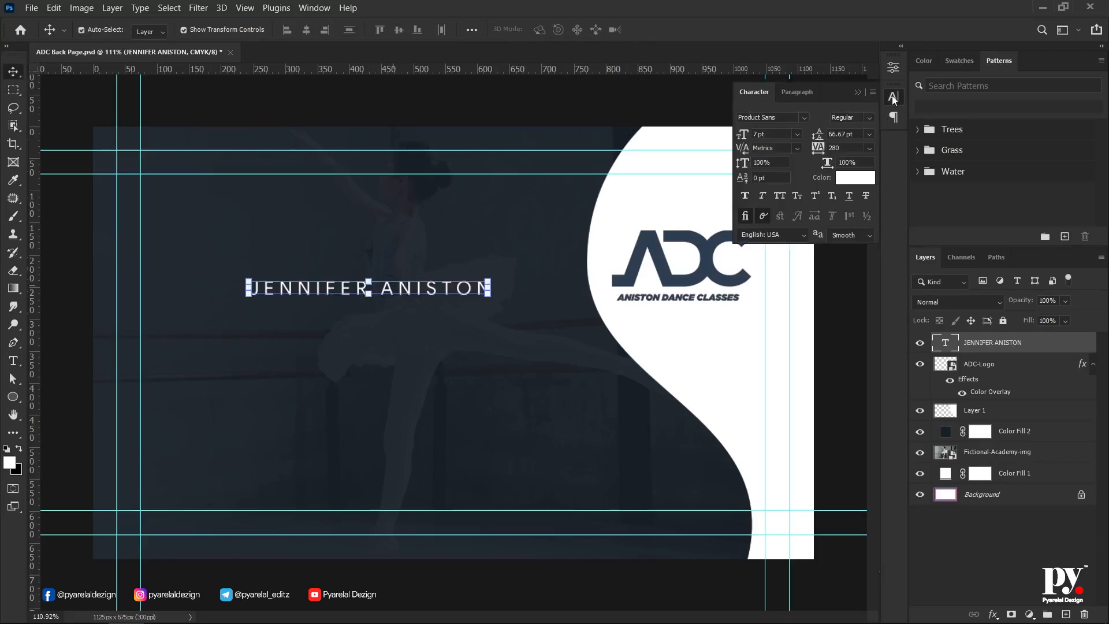
left_click(850, 148)
type("0")
key("Return")
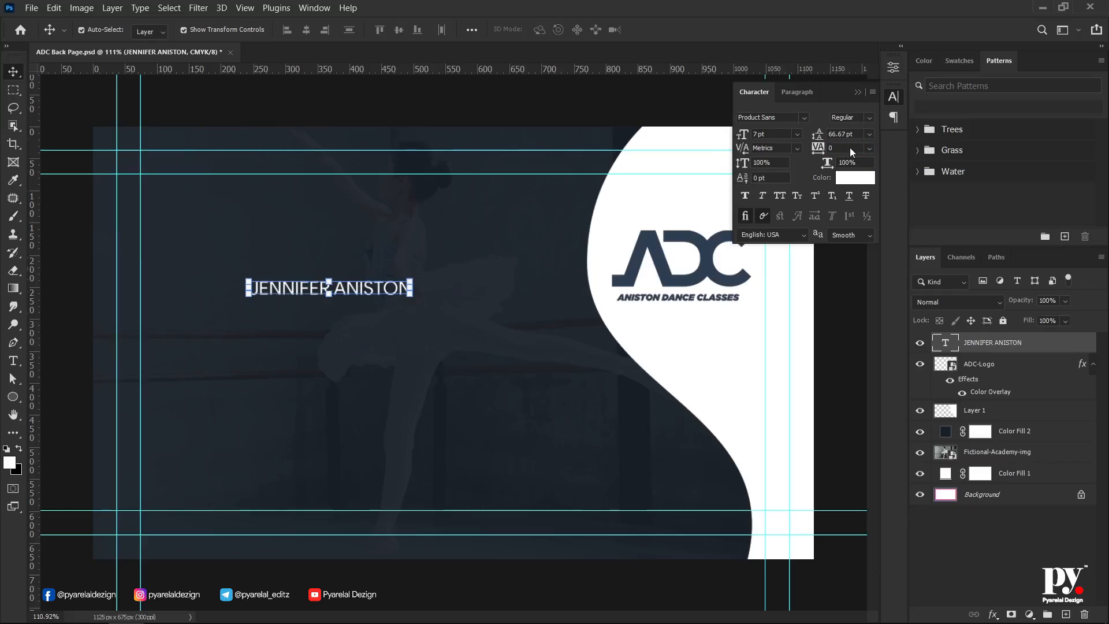
- Change the font of the cardholder's name to Product Sans Black and deselect the layer
left_click(777, 118)
key("Down")
key("Up")
key("Up")
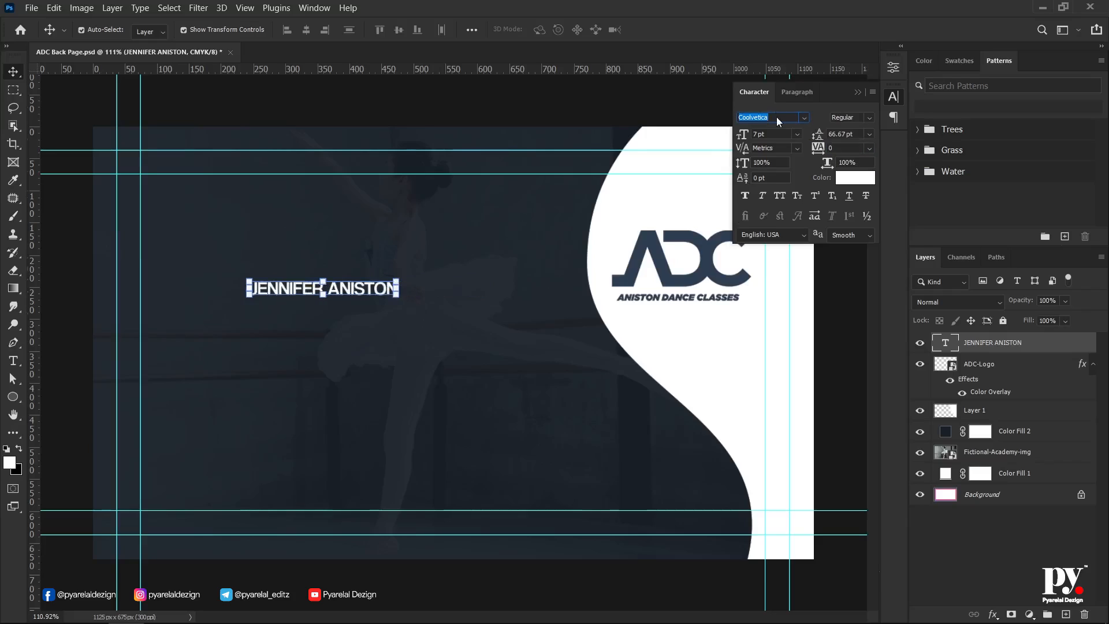
key("Down")
key("Down")
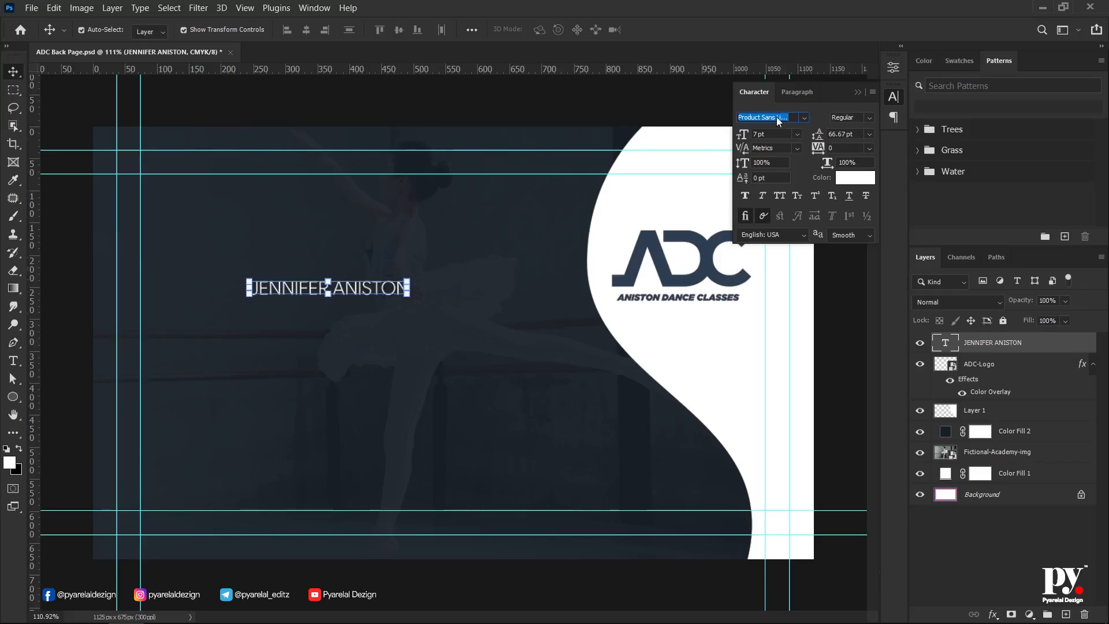
key("Down")
key("Return")
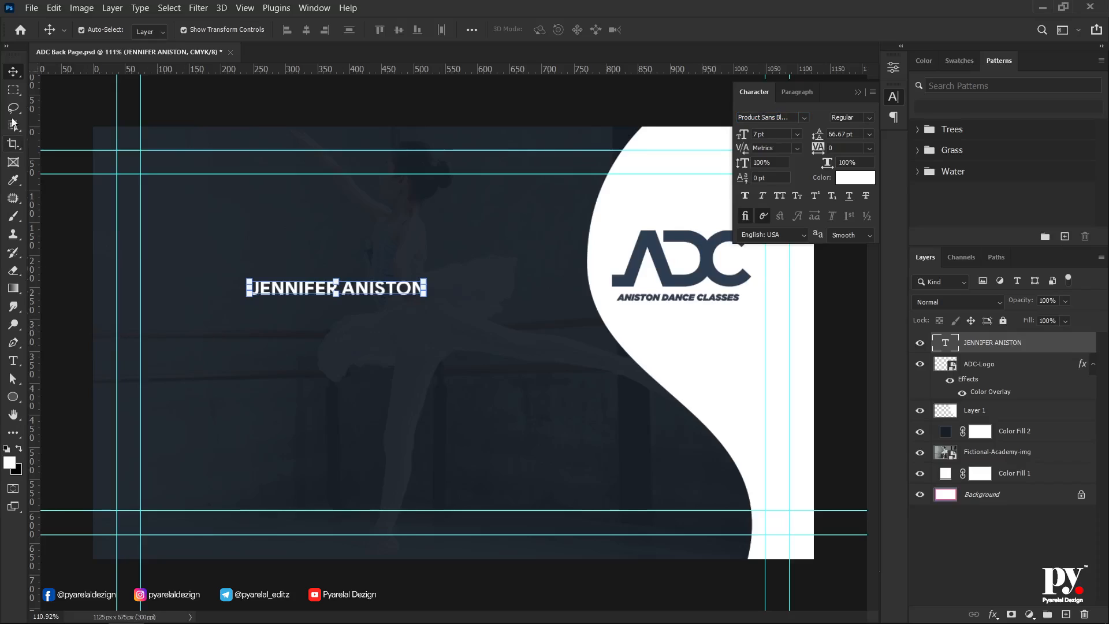
left_click(54, 280)
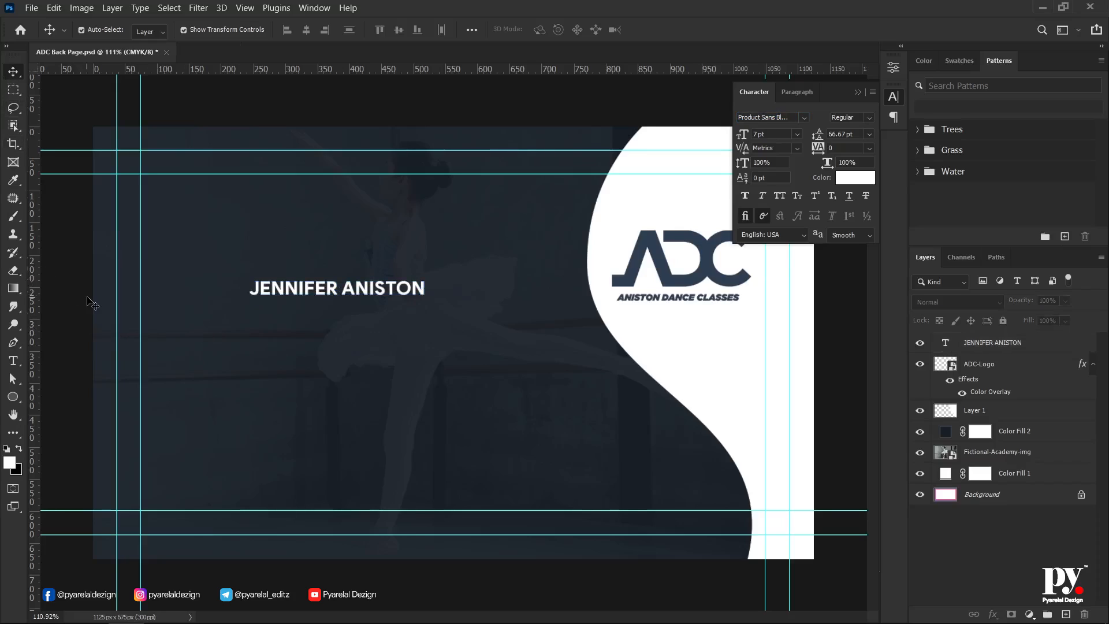
- Move the cardholder's name to the upper-left part of the navy area and set its size to 9 pt
left_click_drag(317, 293, 237, 210)
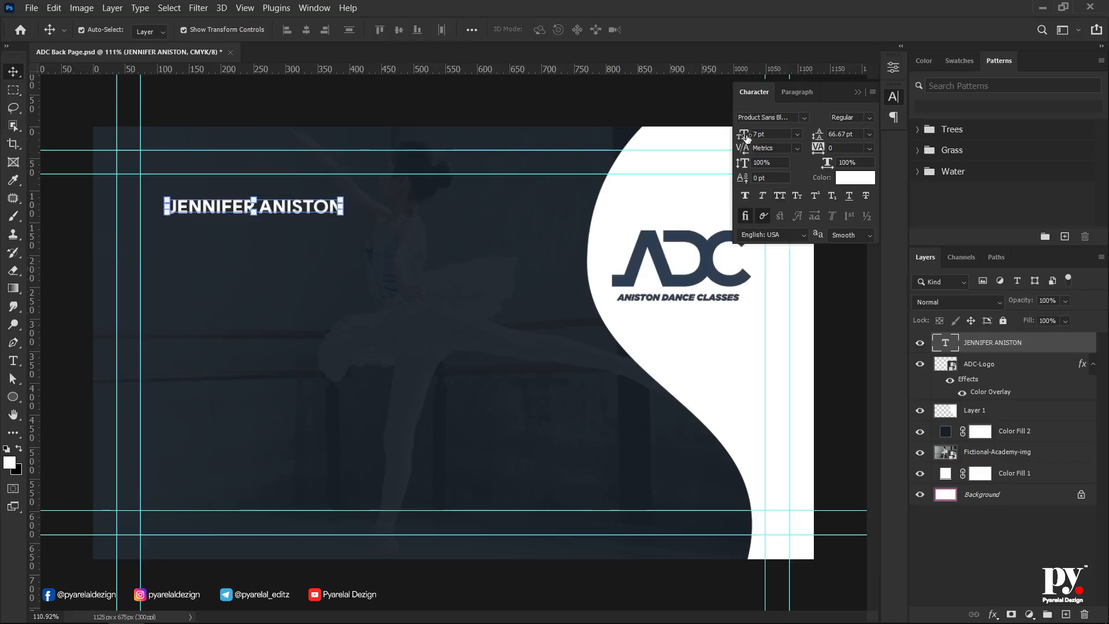
left_click_drag(745, 137, 749, 136)
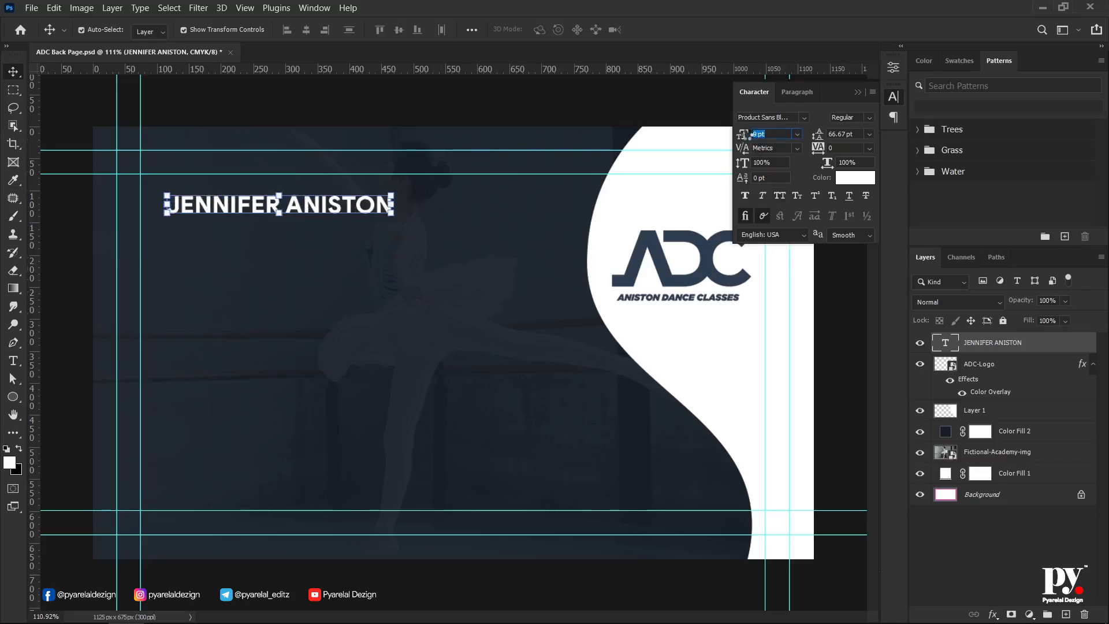
left_click(77, 312)
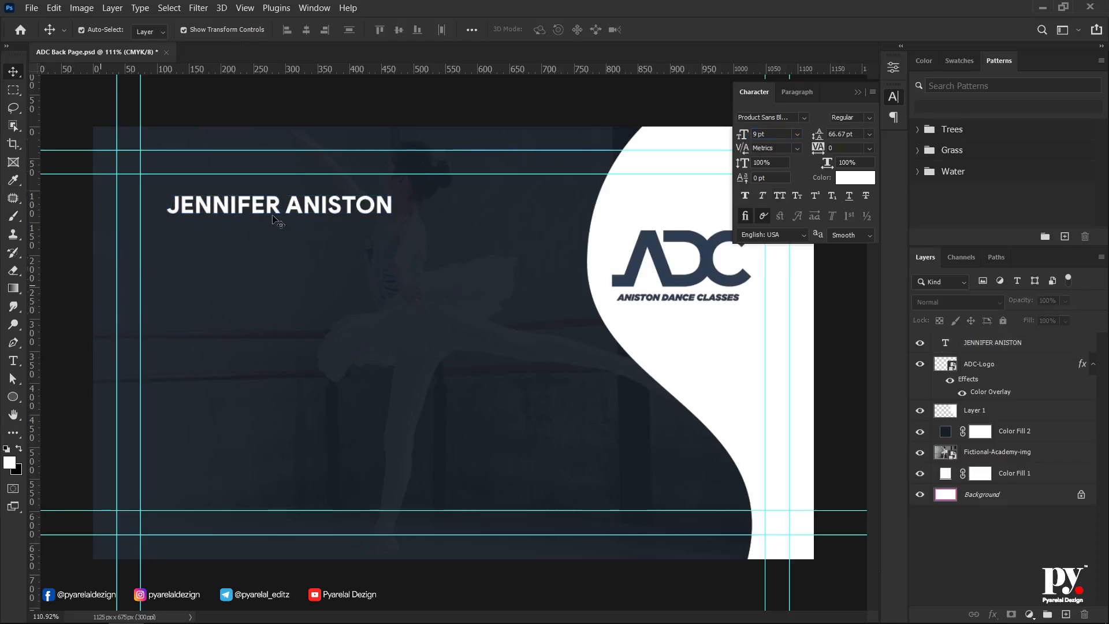
- Duplicate the name text just below the original and replace the copy's wording with CHOREOGRAPHER
left_click(295, 209)
left_click_drag(297, 209, 294, 229)
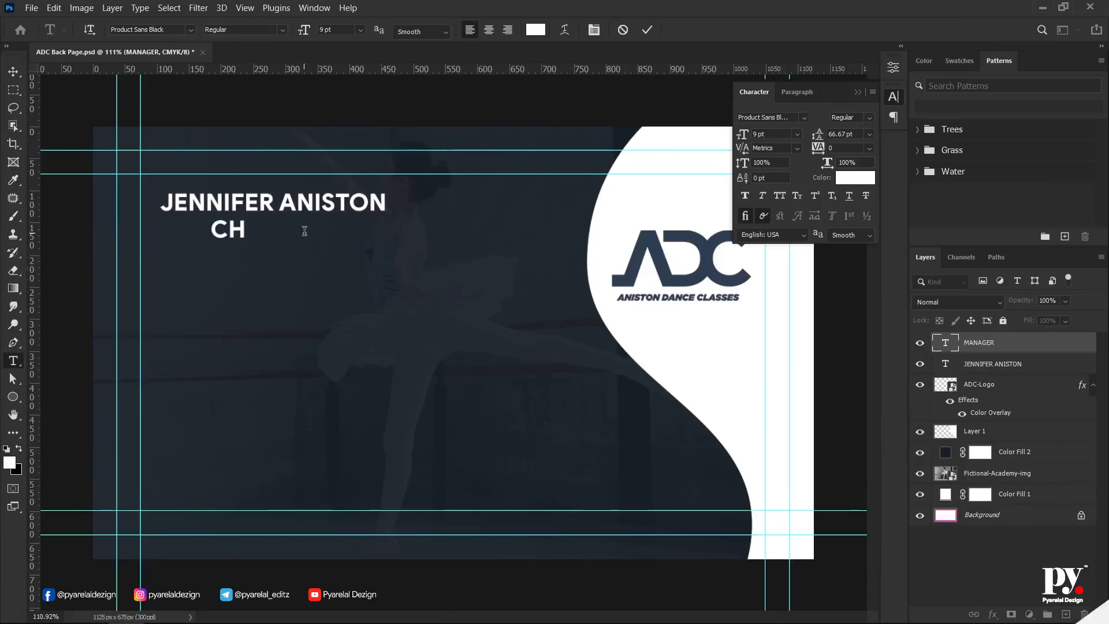
type("OREOGRAPHER")
key("ctrl+Return")
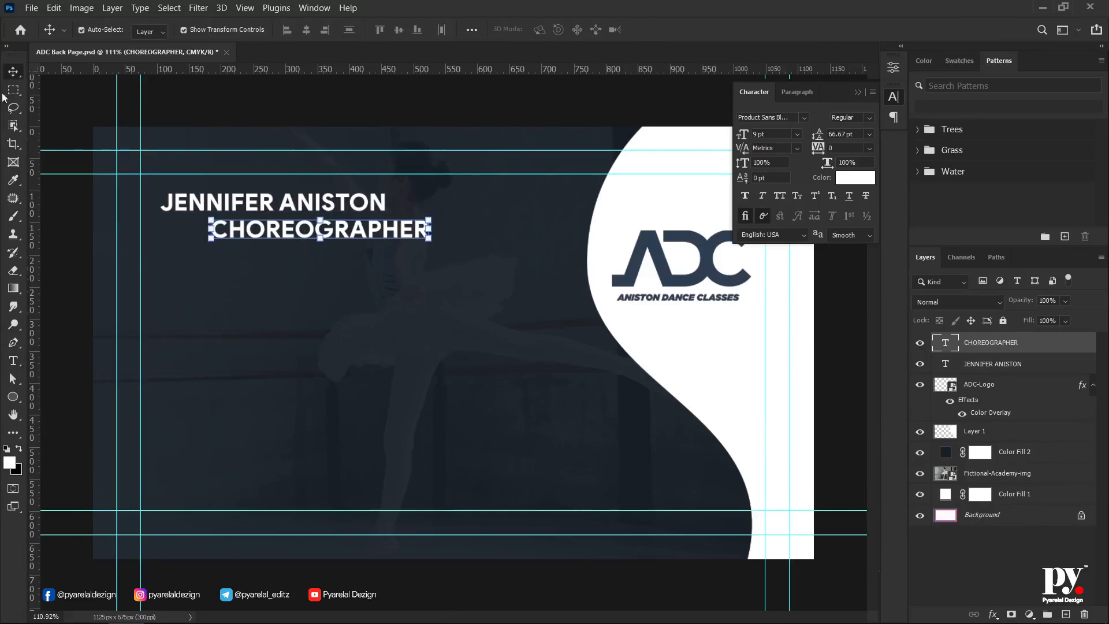
- Move the CHOREOGRAPHER line left so it sits under the name, and set its size to 6 pt
key("v")
left_click_drag(355, 232, 313, 231)
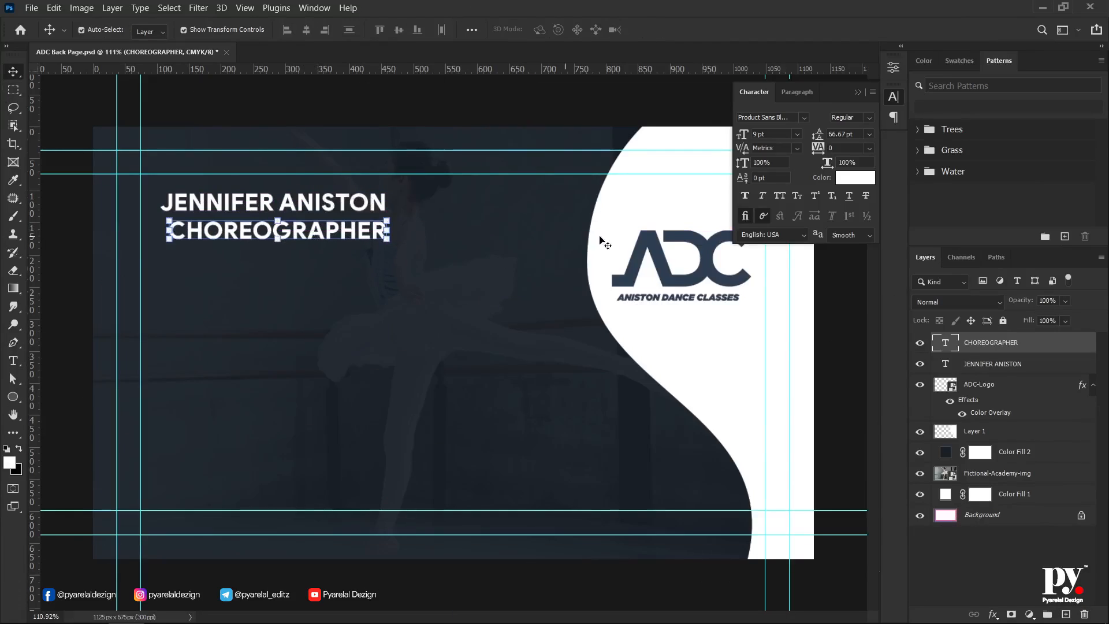
left_click_drag(744, 136, 740, 135)
left_click(785, 118)
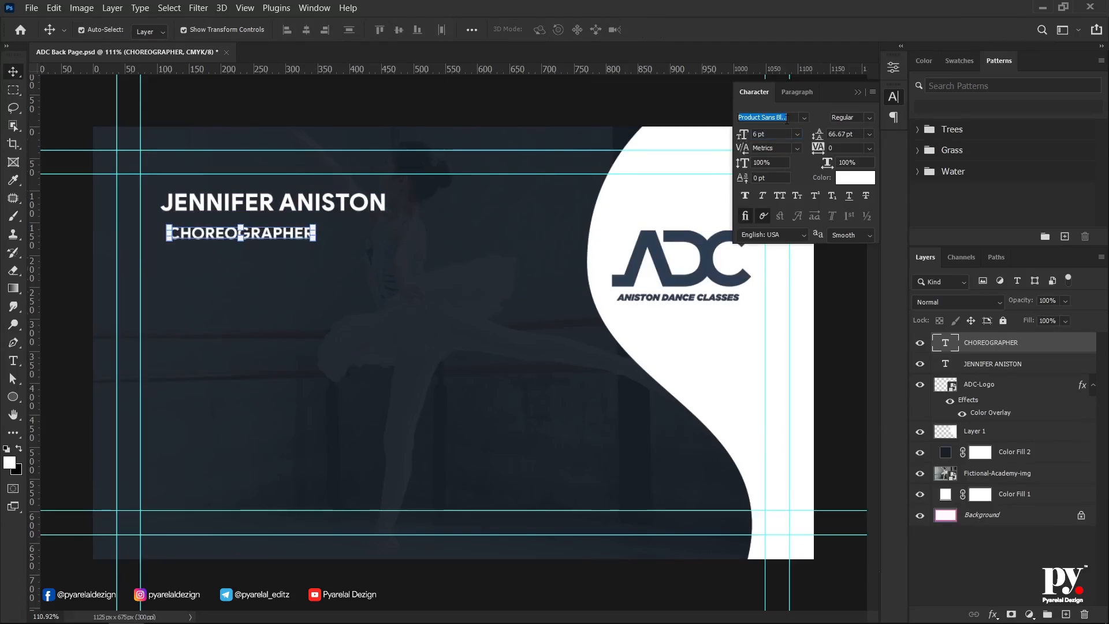
key("Down")
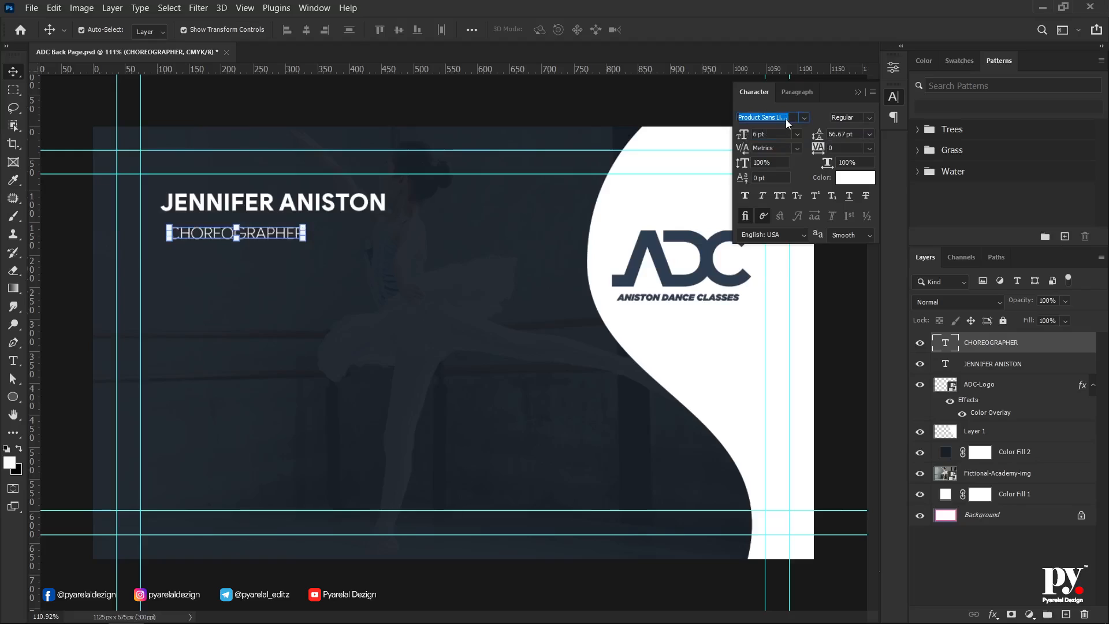
type("1")
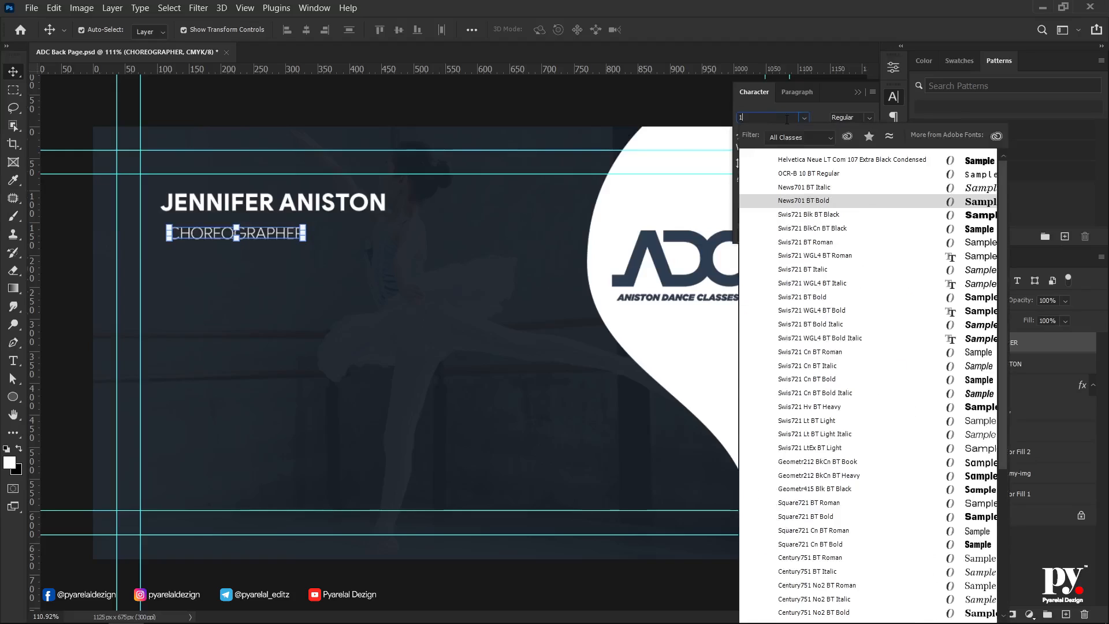
key("BackSpace")
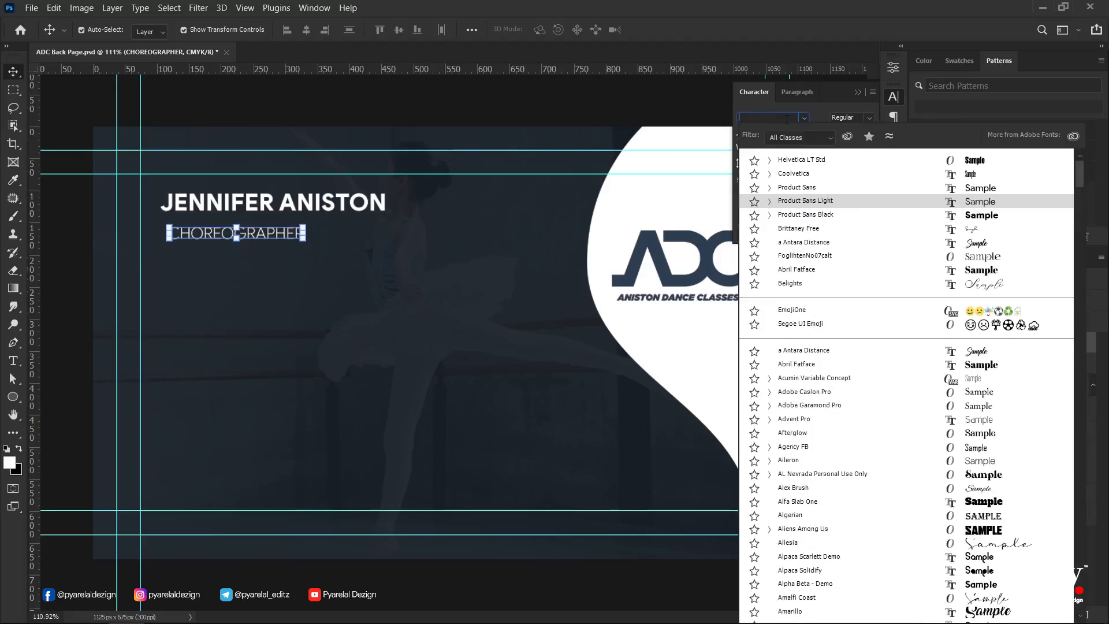
left_click(293, 333)
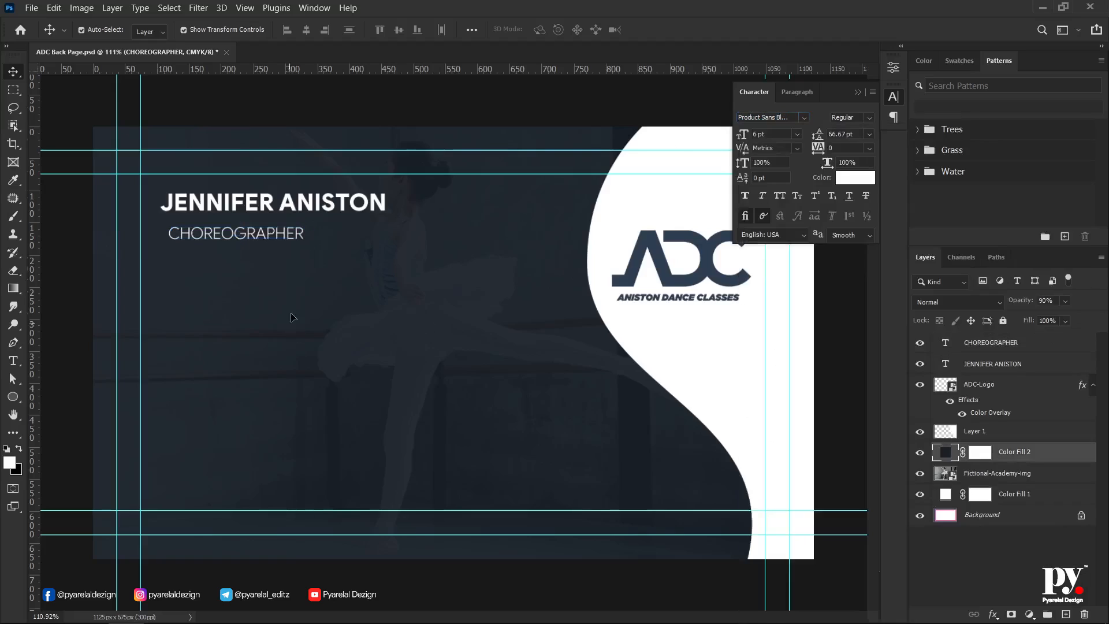
- Change the font of the CHOREOGRAPHER line to Product Sans Regular
left_click(277, 240)
left_click(787, 117)
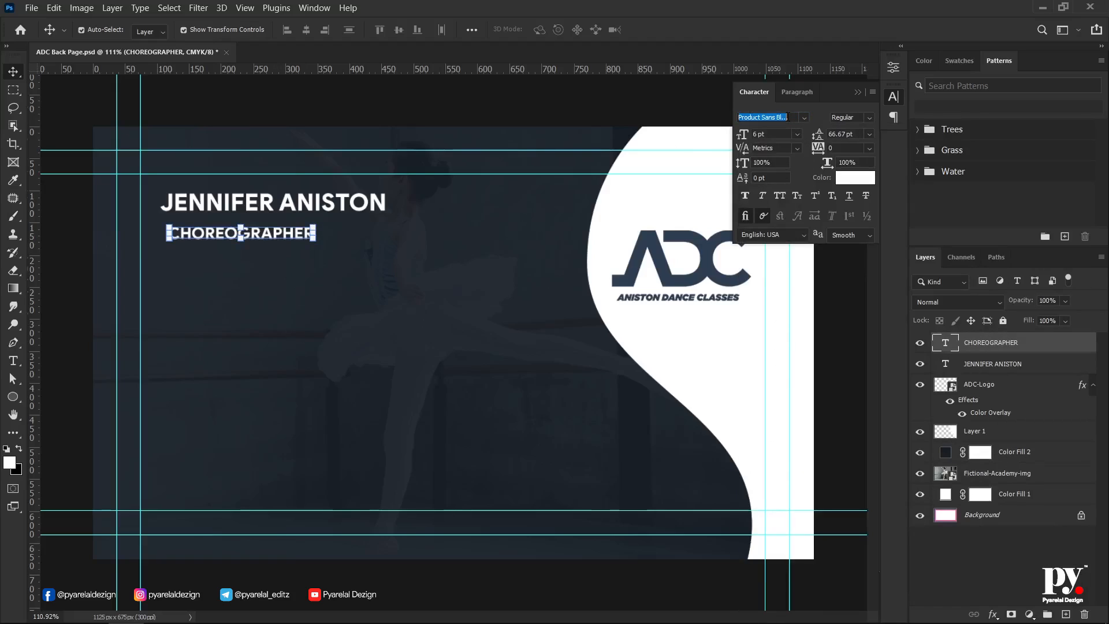
key("Down")
key("Up")
key("Up")
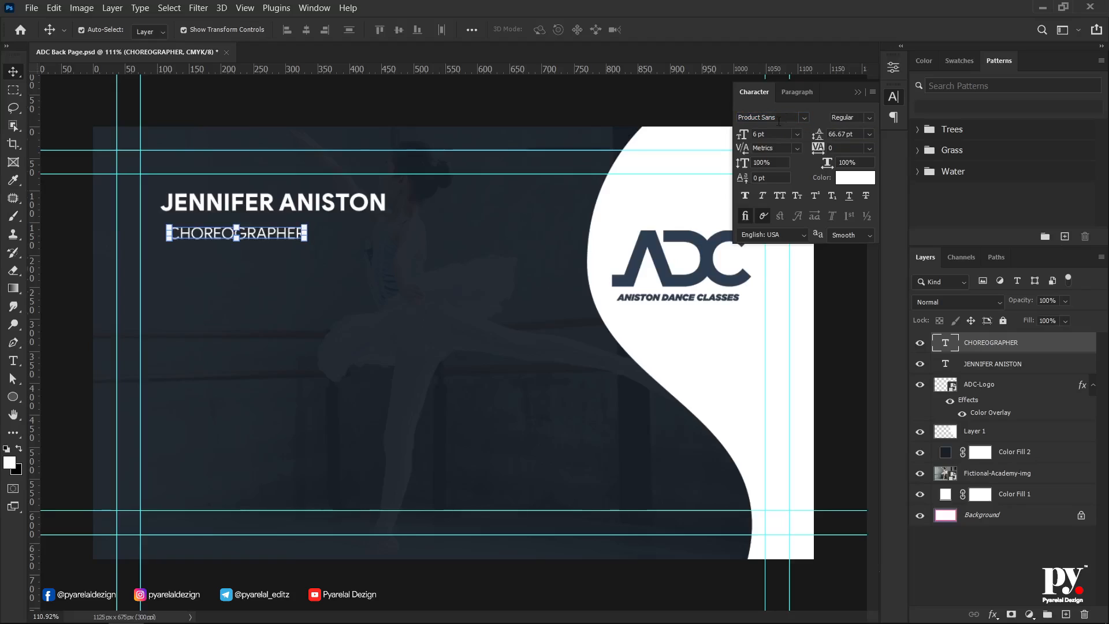
left_click(213, 294)
- Move the CHOREOGRAPHER line up and center it beneath the cardholder's name, then collapse the character settings
left_click(249, 237)
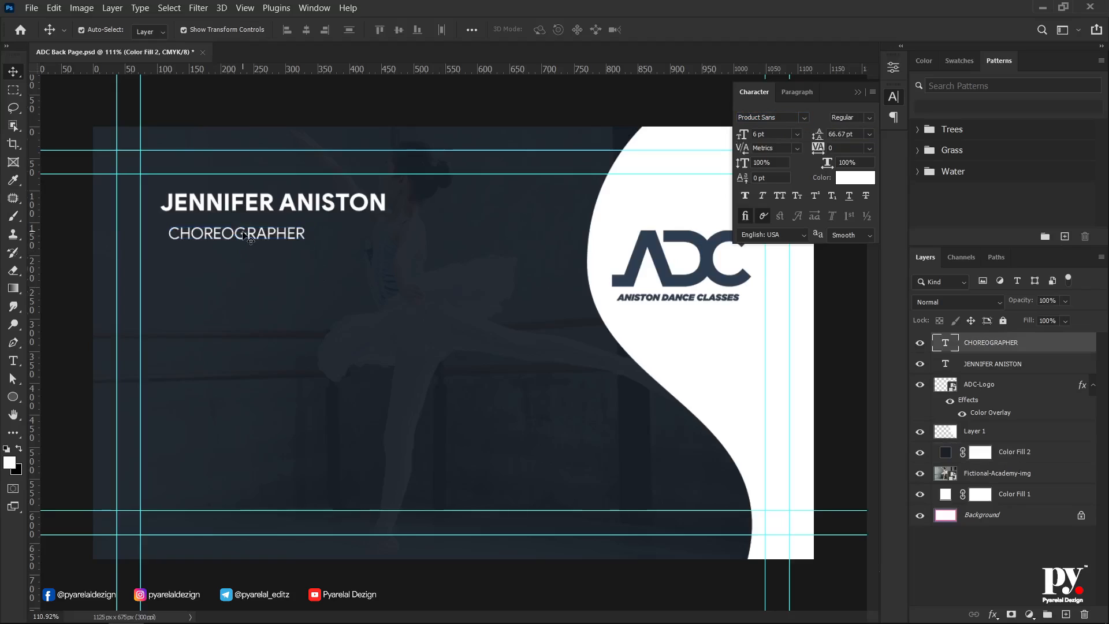
left_click_drag(266, 236, 299, 231)
left_click(78, 307)
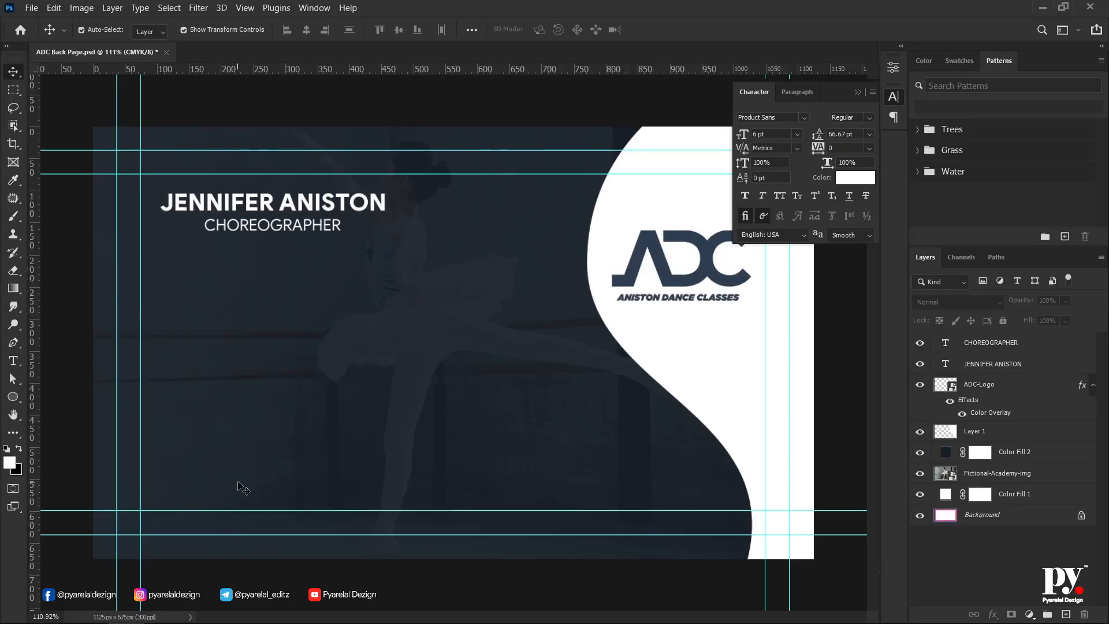
left_click(857, 92)
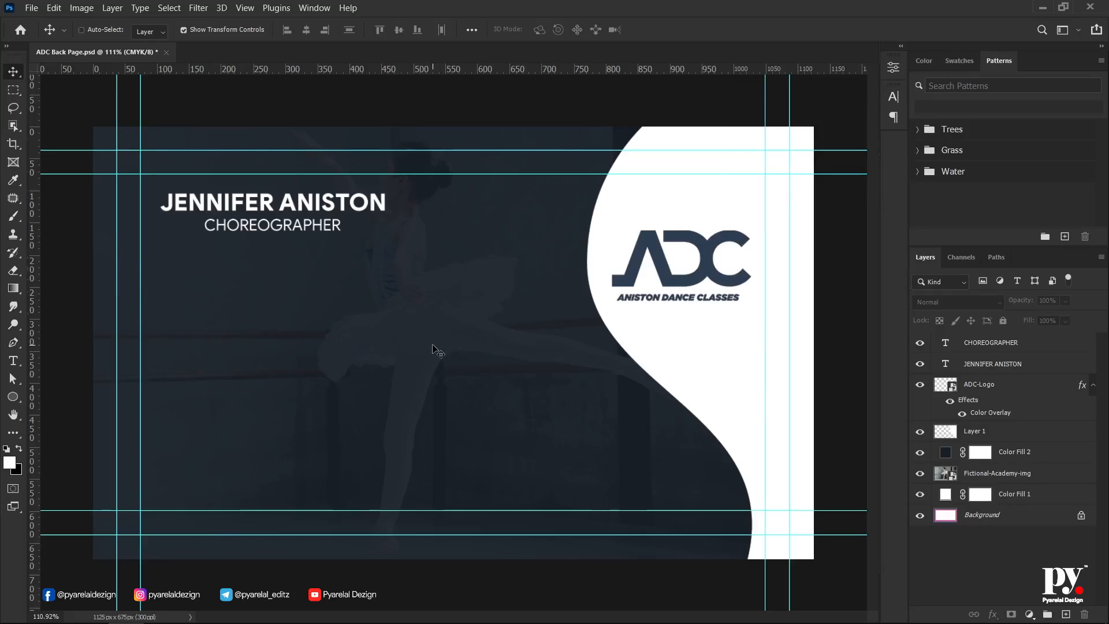
- Save the document as ADC Front Page.psd in the ADC File BC folder, replacing the existing file and keeping Maximize Compatibility on
key("ctrl+shift+s")
left_click(565, 427)
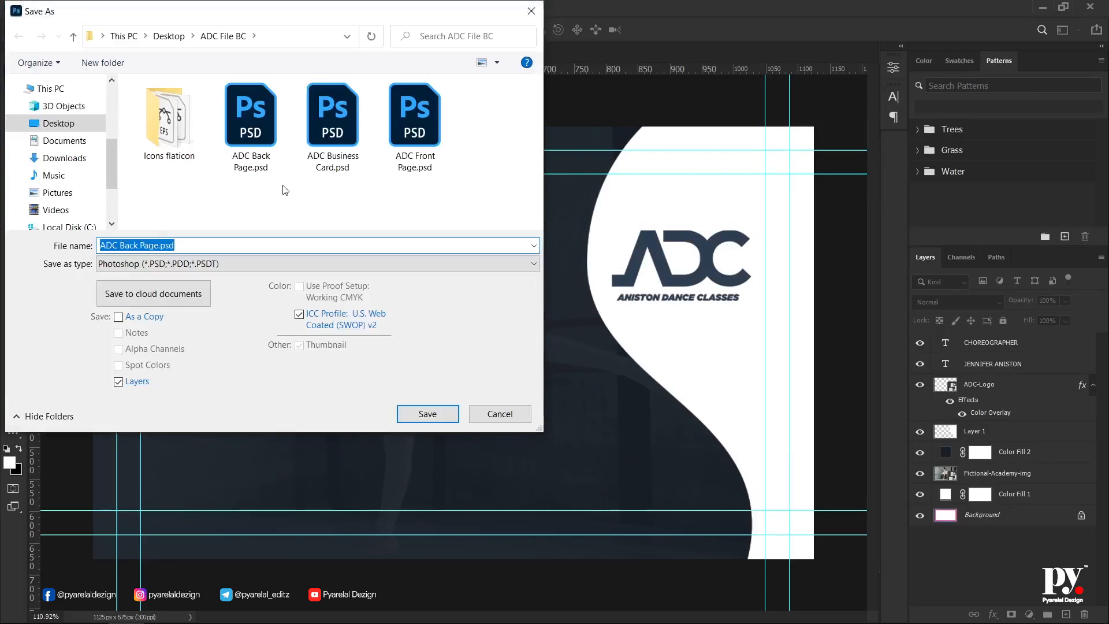
left_click(414, 152)
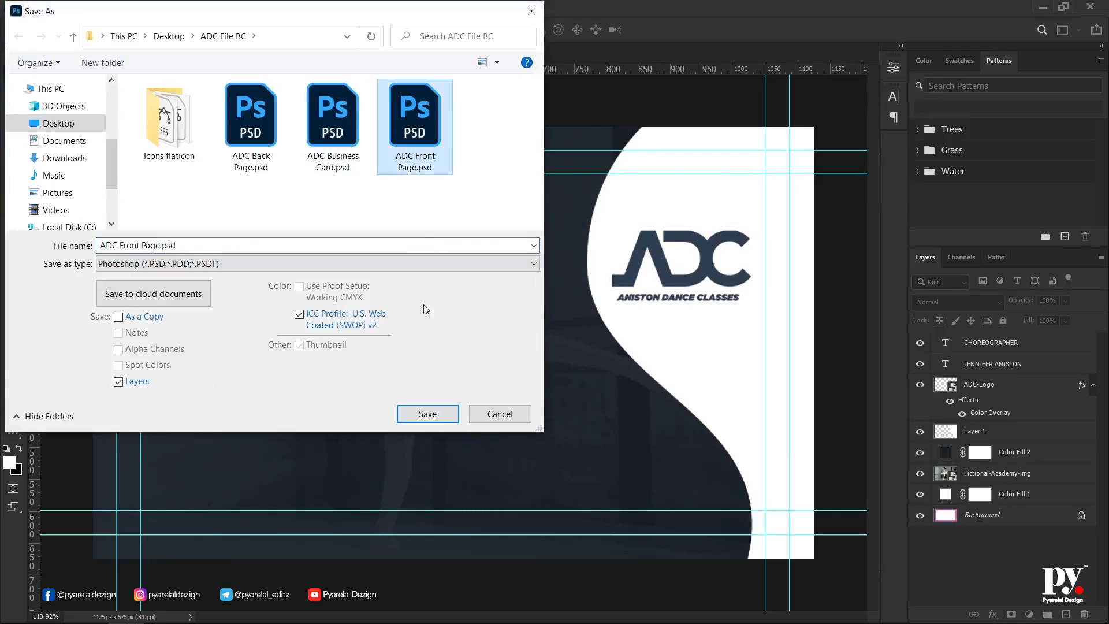
left_click(426, 414)
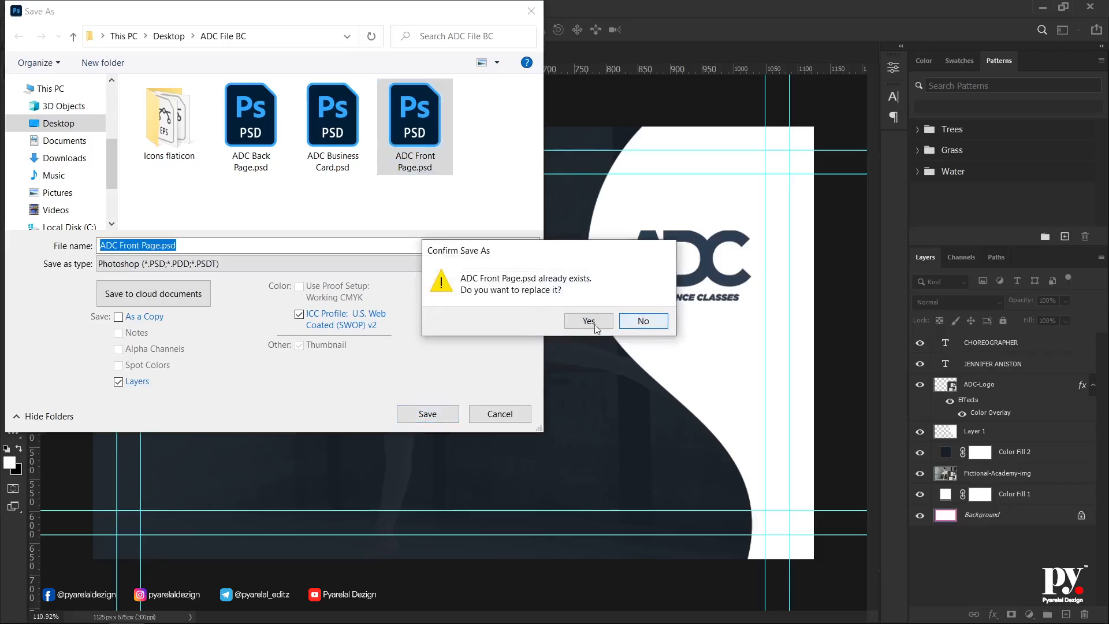
left_click(595, 325)
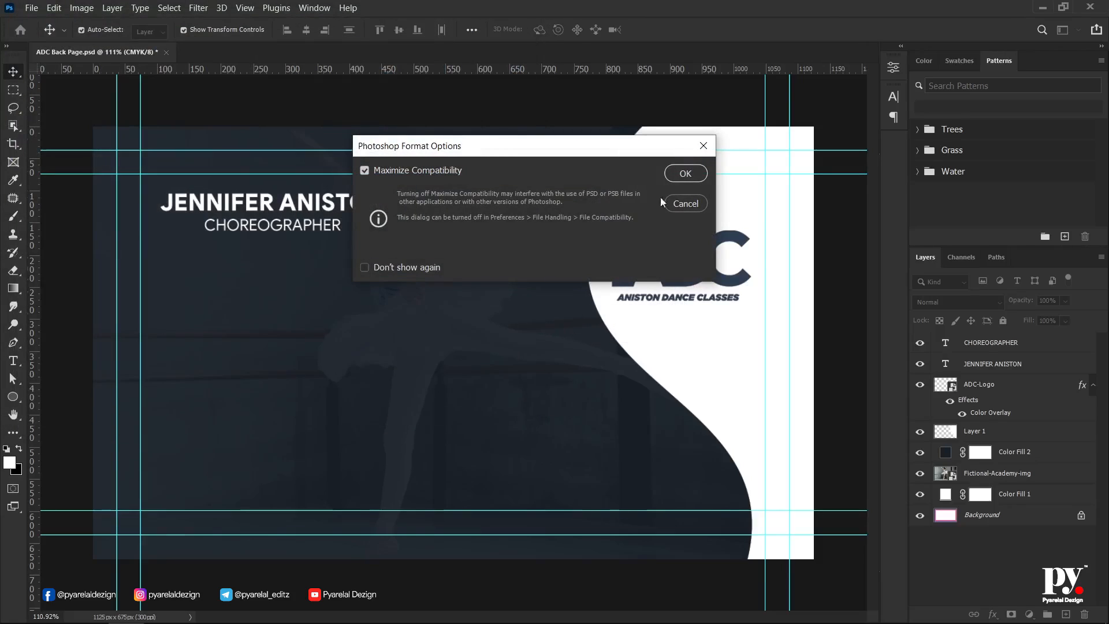
left_click(684, 173)
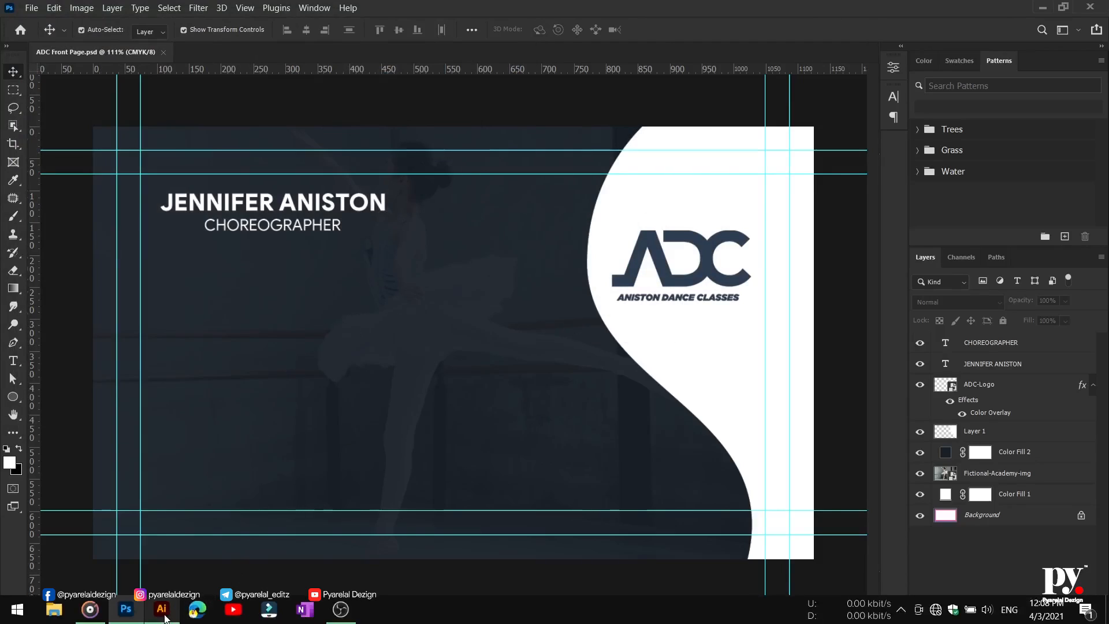
- Switch to Contact detail.ai in Illustrator and lock Layer 2, which holds the dark background square
left_click(164, 617)
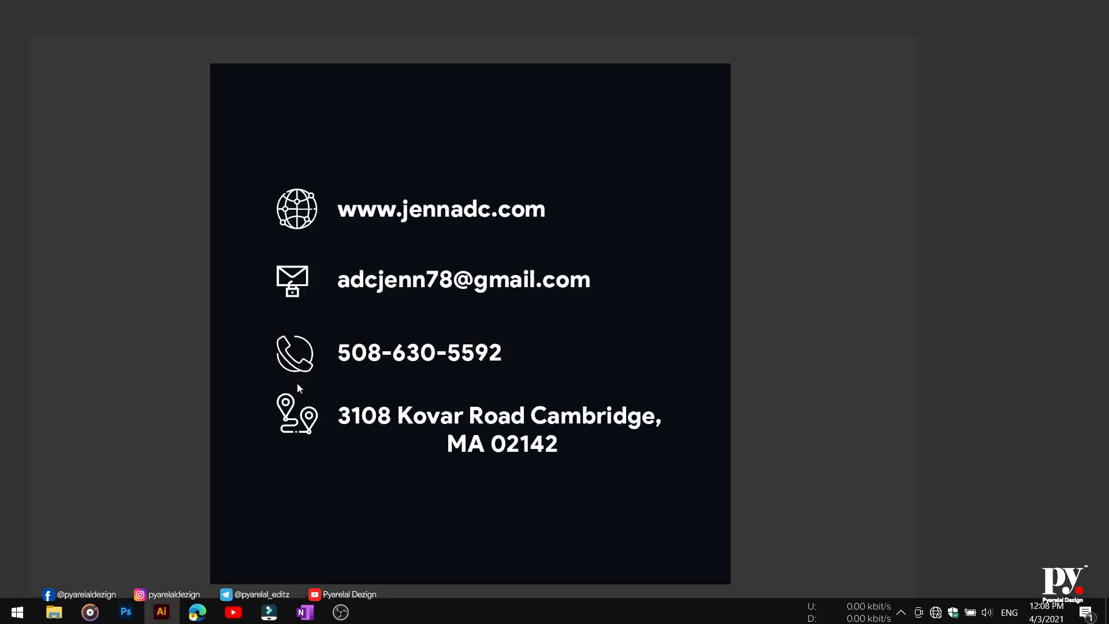
left_click(240, 196)
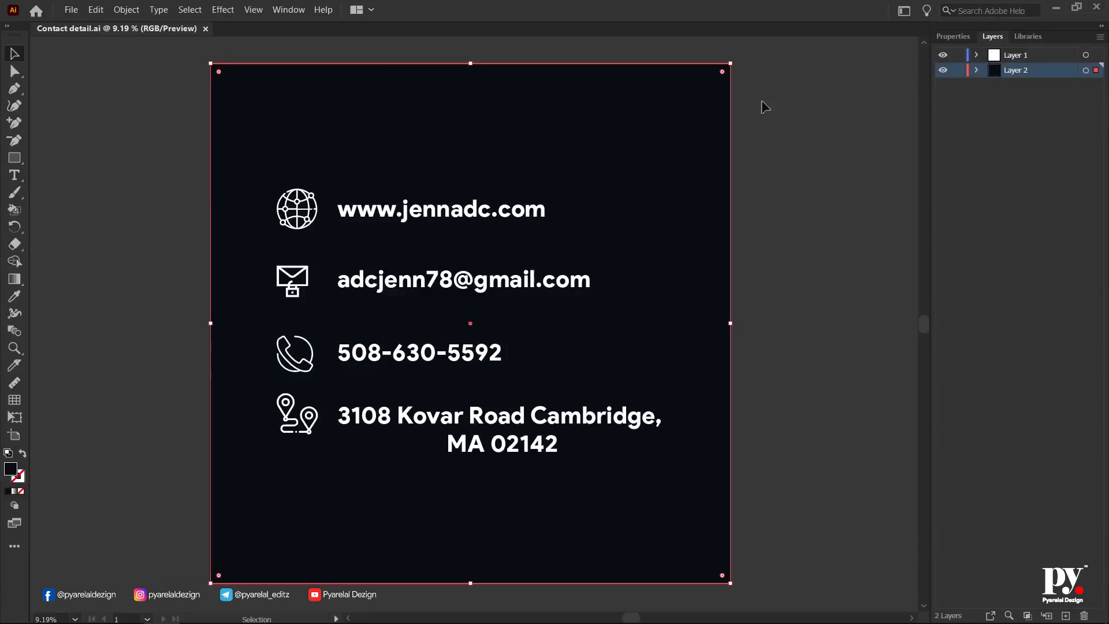
left_click(957, 70)
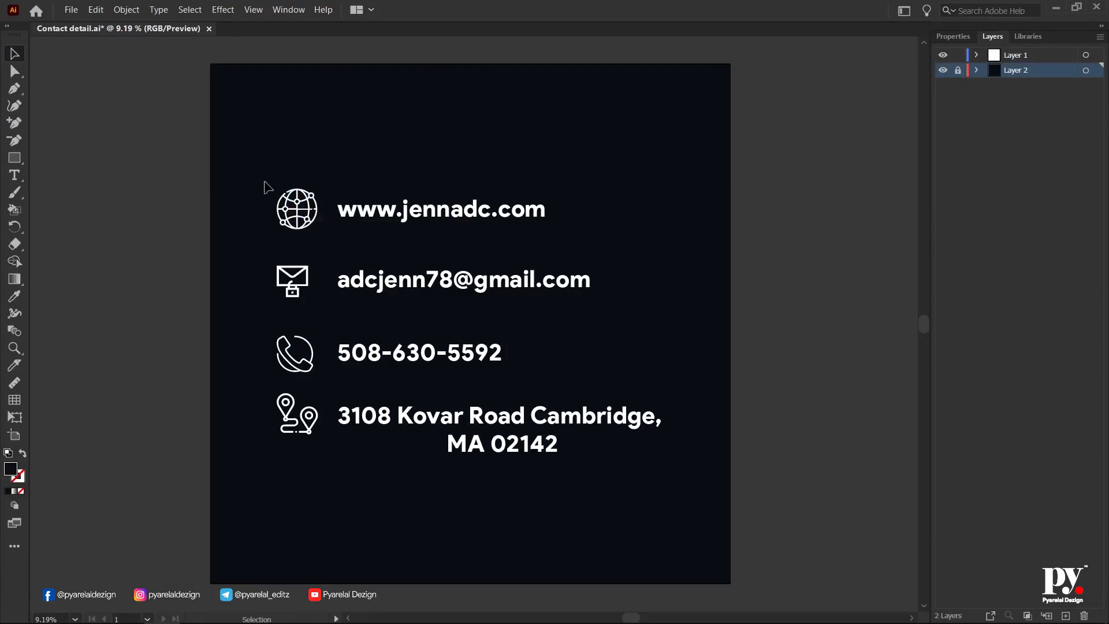
- Copy all four contact icons with their text lines from the Illustrator artwork and return to the Photoshop card
left_click_drag(244, 152, 663, 539)
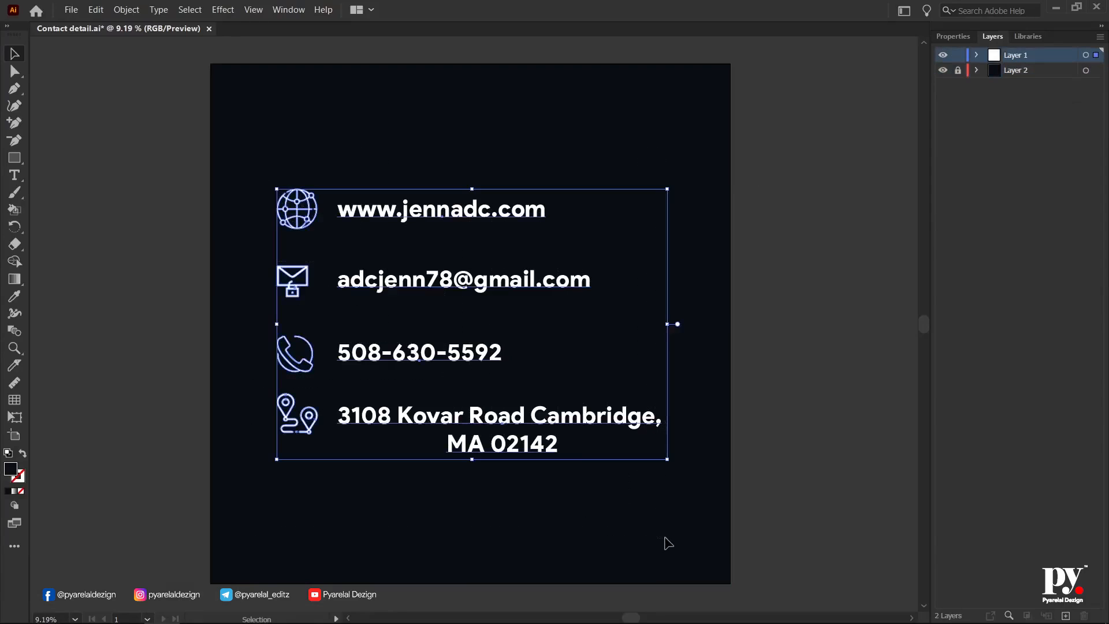
left_click(96, 10)
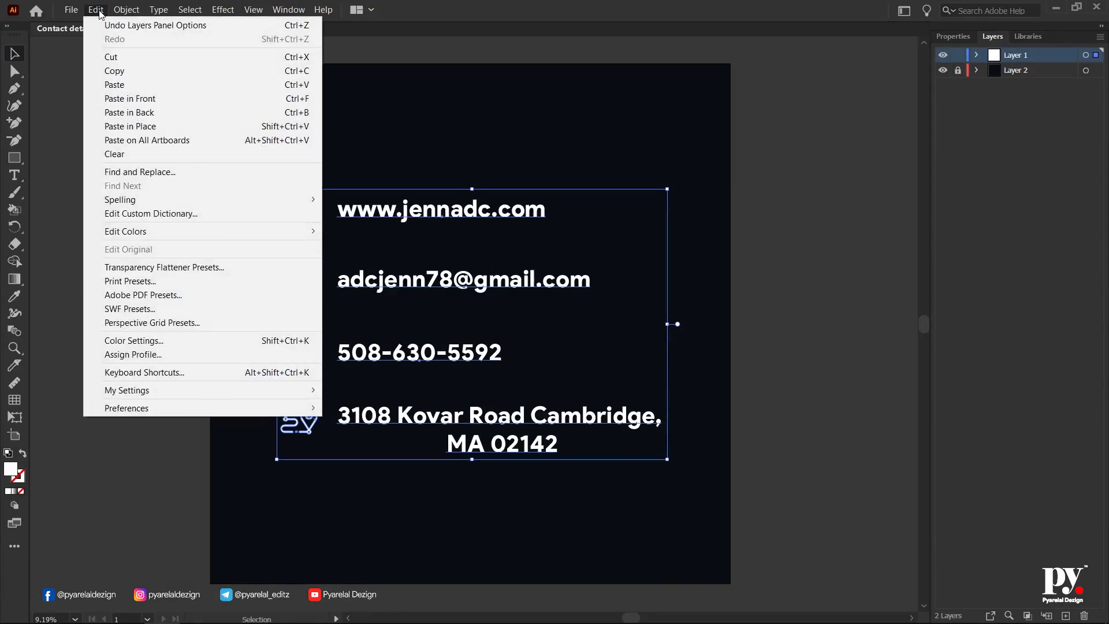
left_click(110, 72)
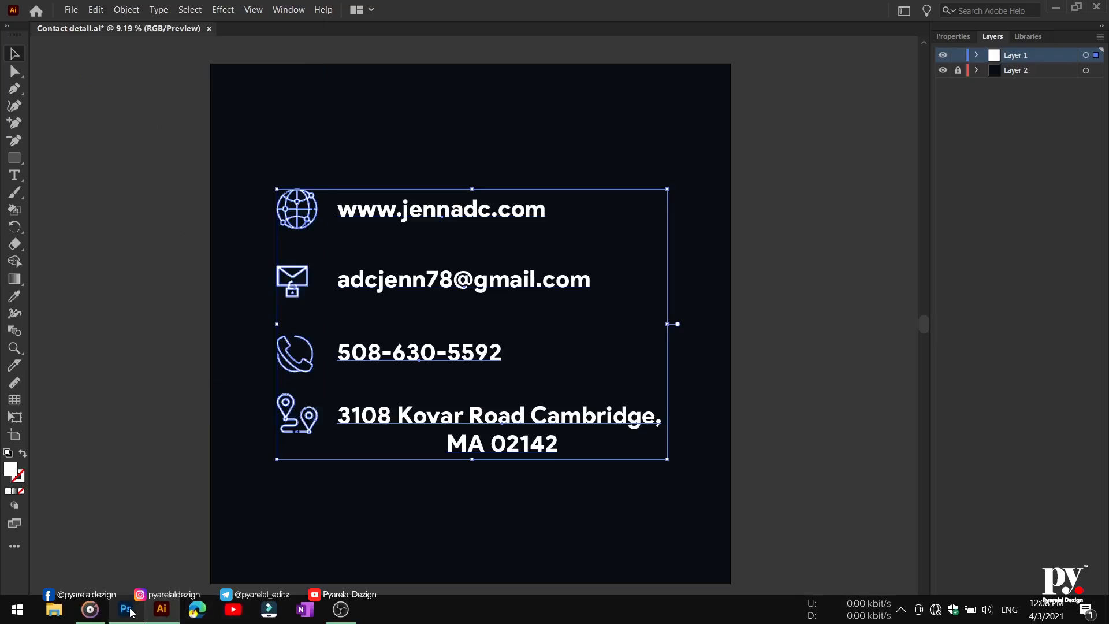
left_click(125, 608)
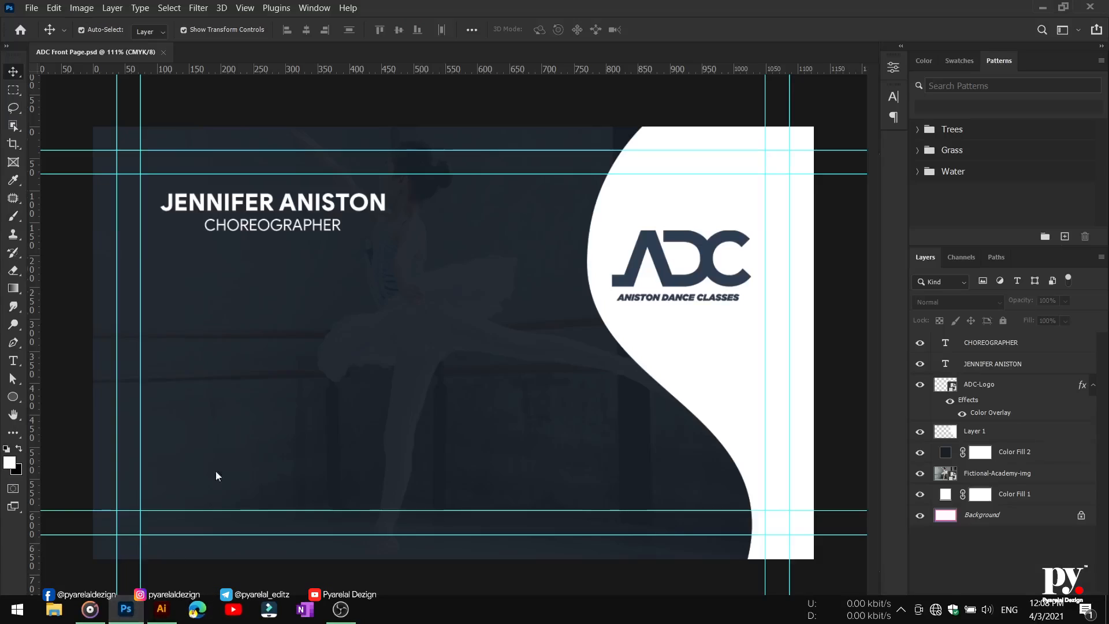
- Paste the copied contact details as a smart object, adding them to the current library, and scale them to about 4.86%
left_click(54, 8)
left_click(90, 127)
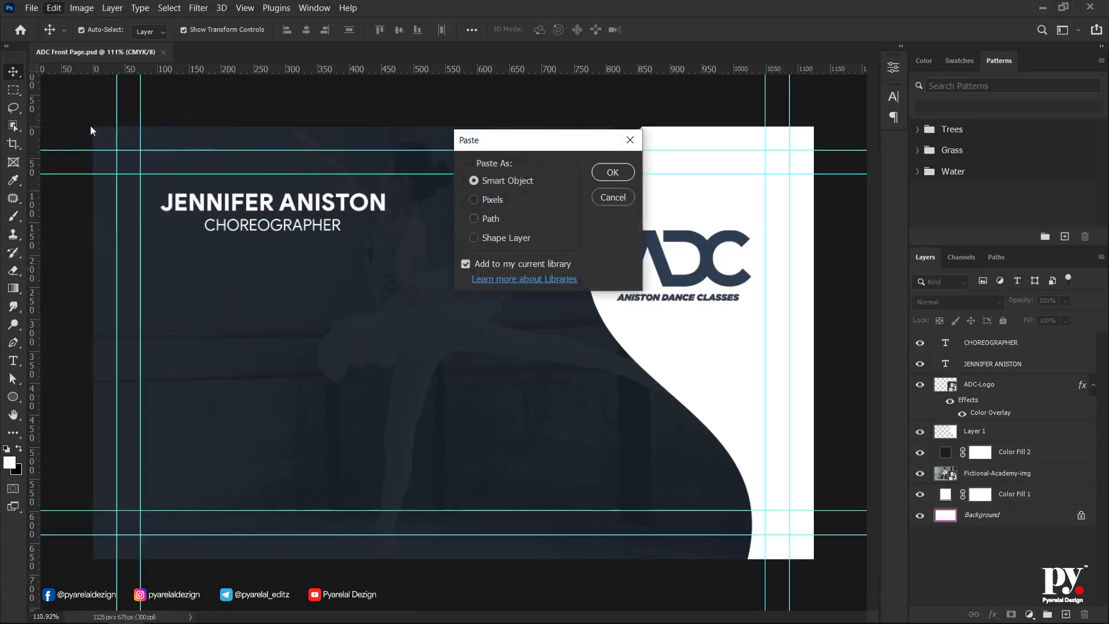
left_click(612, 172)
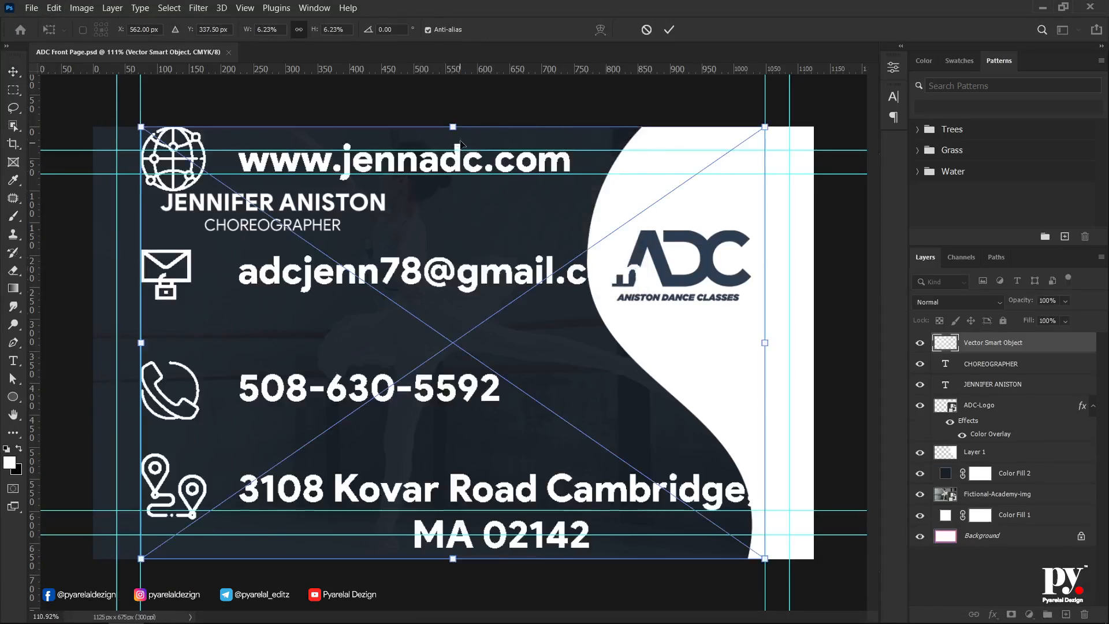
left_click_drag(452, 128, 452, 174)
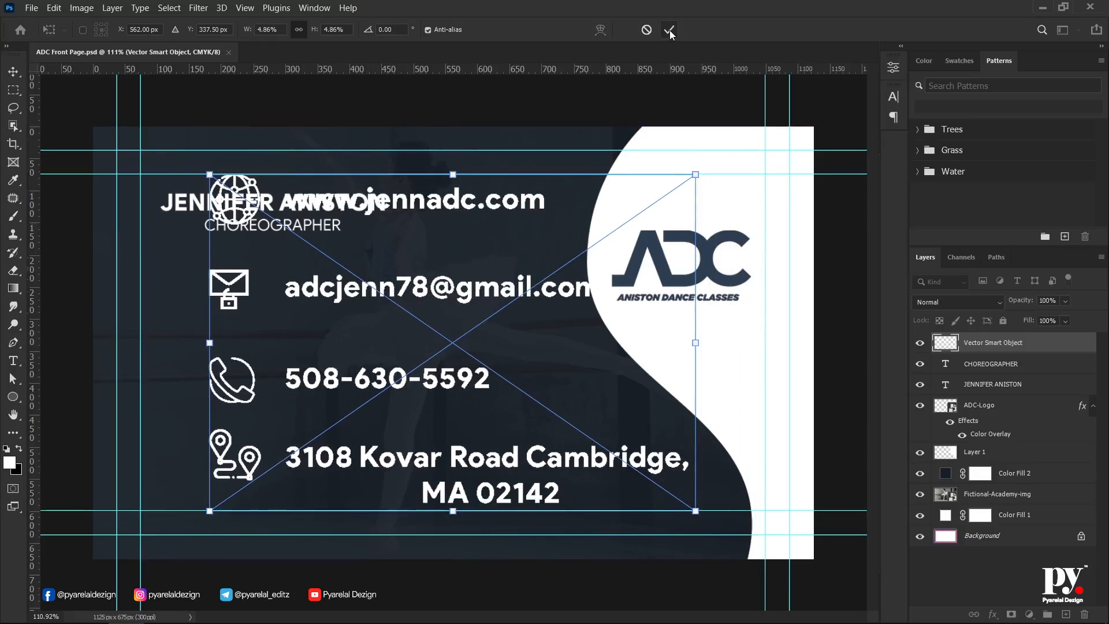
left_click(669, 29)
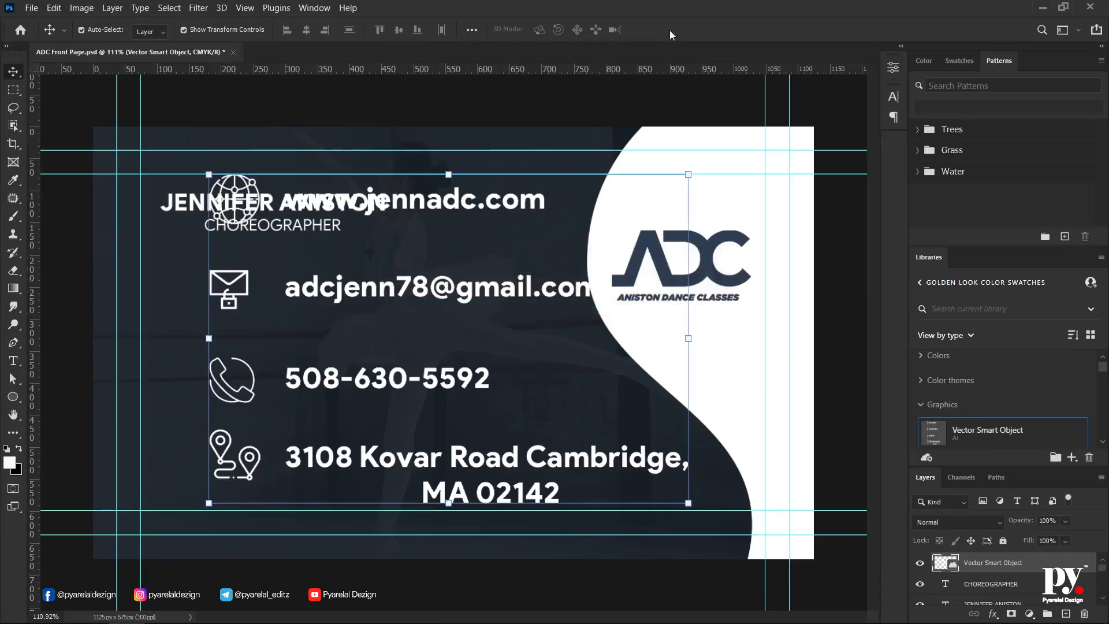
- Close the Libraries group and convert the pasted contact details layer into a regular smart object
left_click(1100, 258)
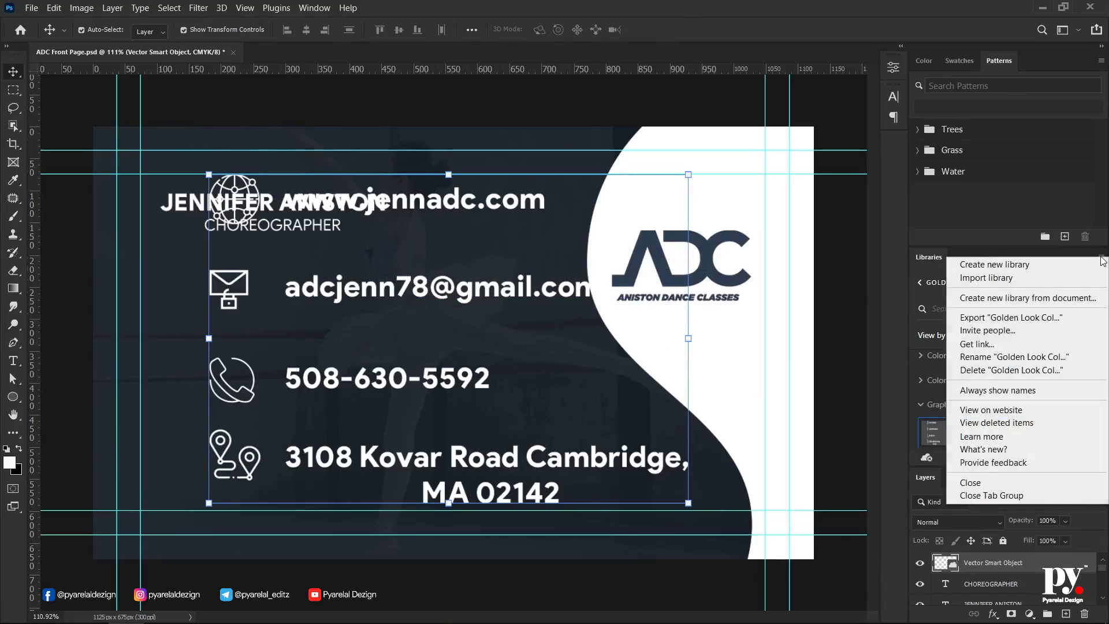
left_click(1006, 497)
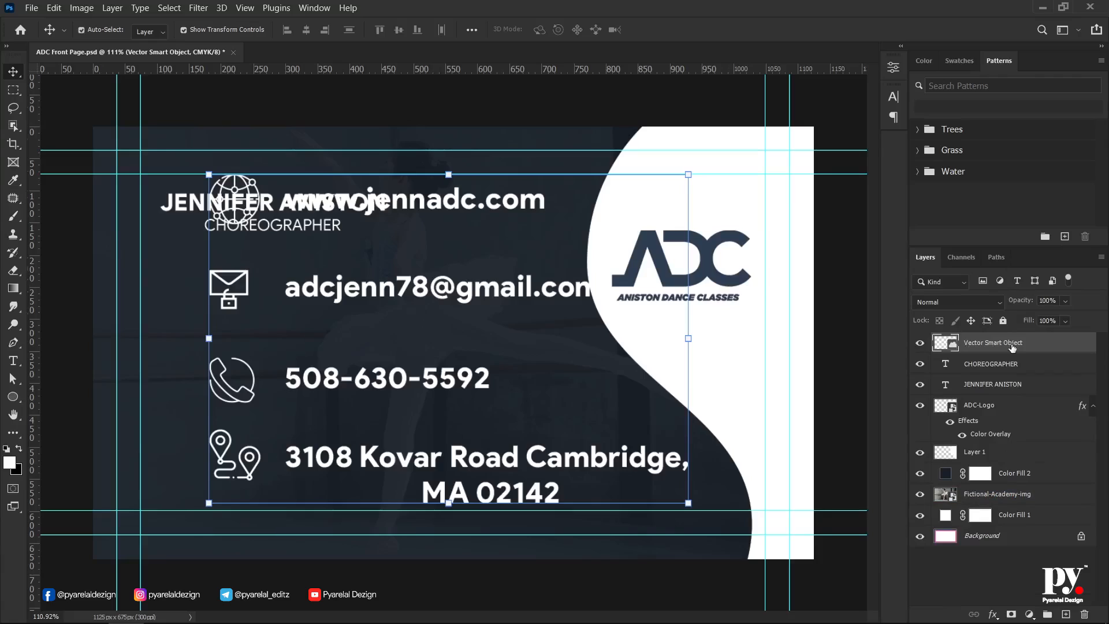
right_click(1032, 351)
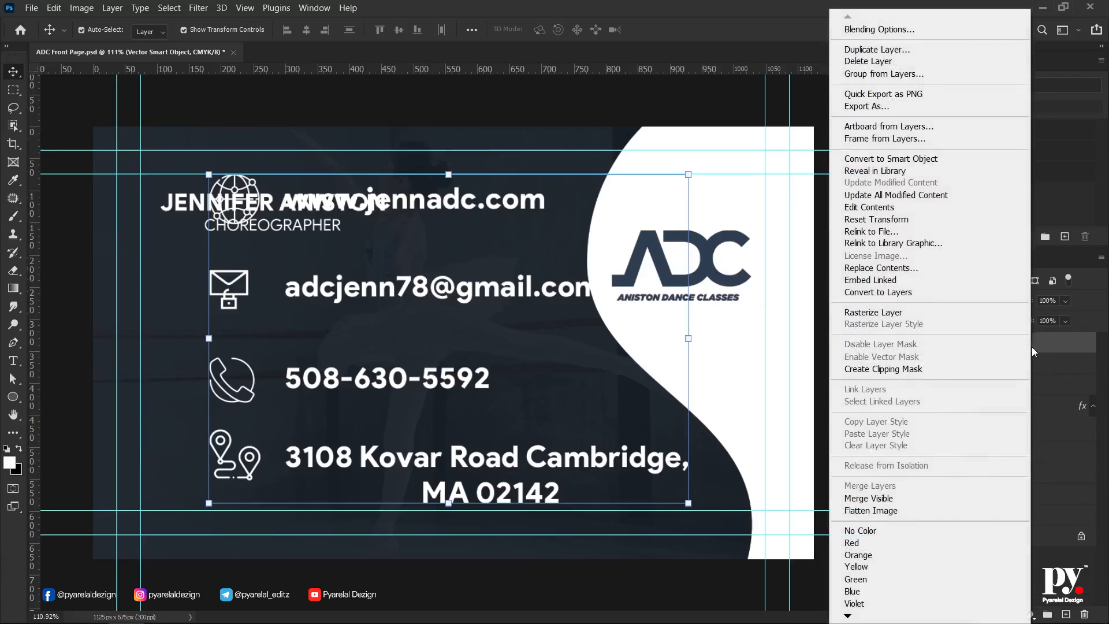
left_click(849, 159)
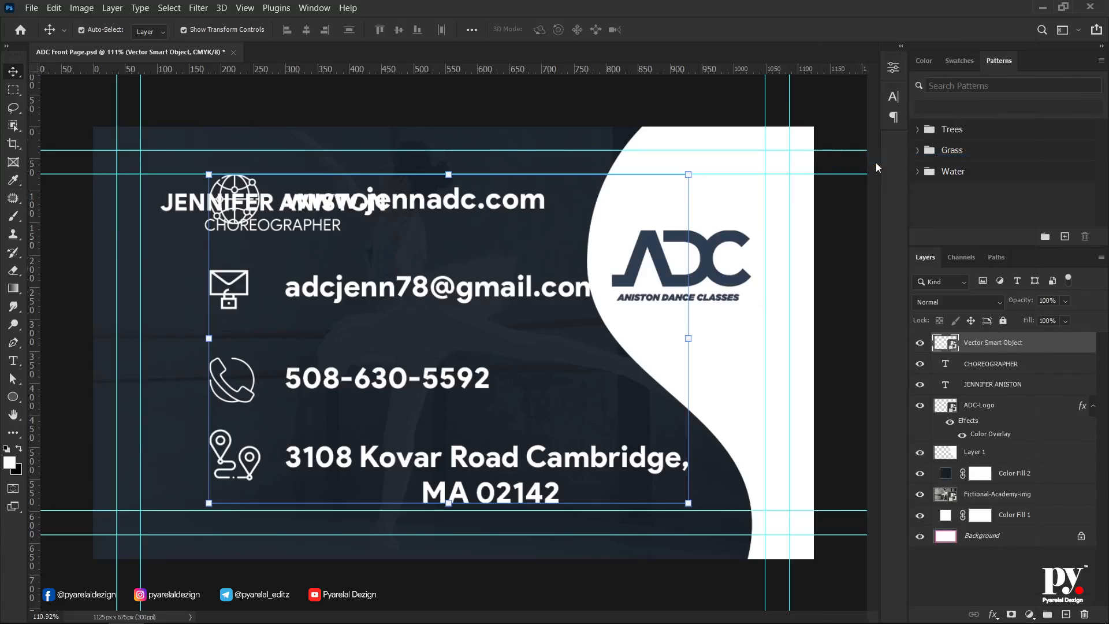
- Scale the contact details block down to about 66% around its center
key("ctrl+t")
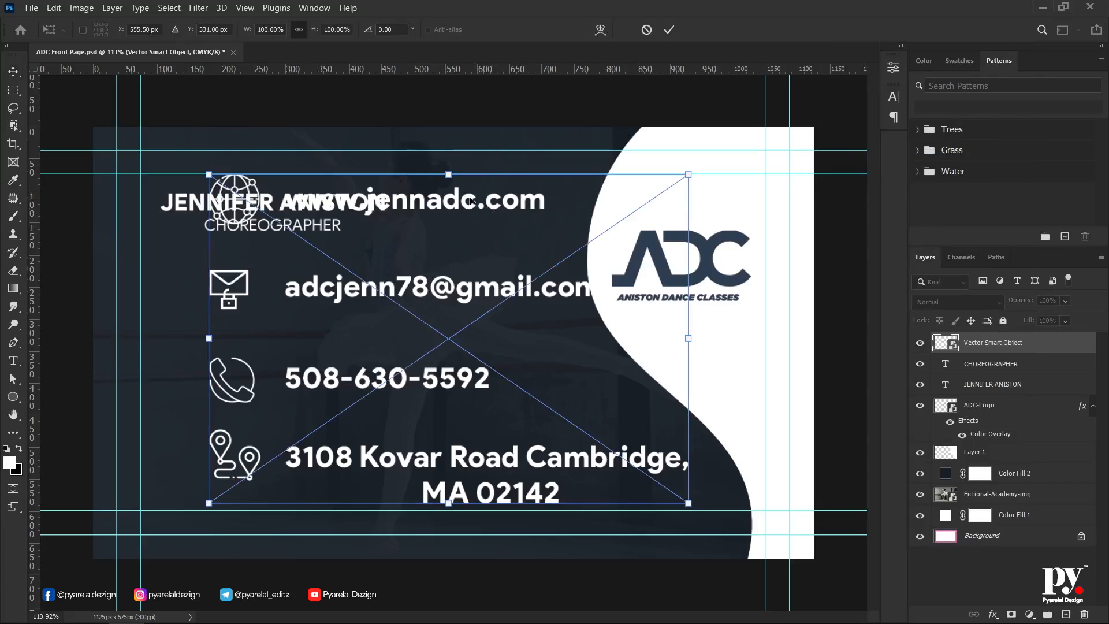
left_click_drag(449, 175, 446, 236)
left_click(668, 29)
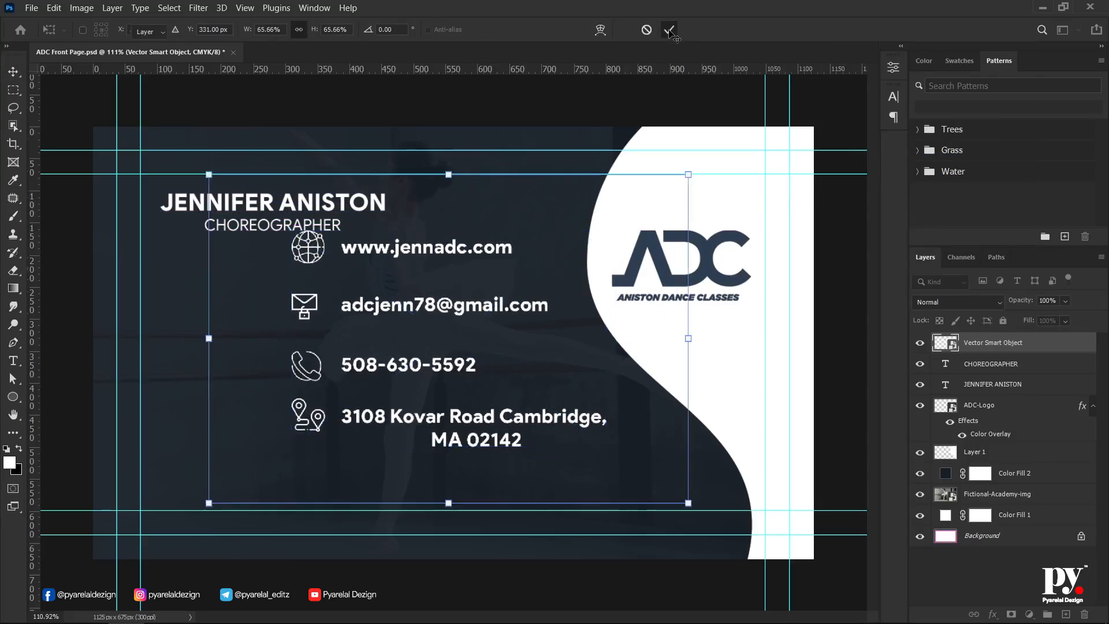
- Move the contact details block below the CHOREOGRAPHER line, aligning its left edge with the cardholder's name, and deselect it
left_click(432, 310)
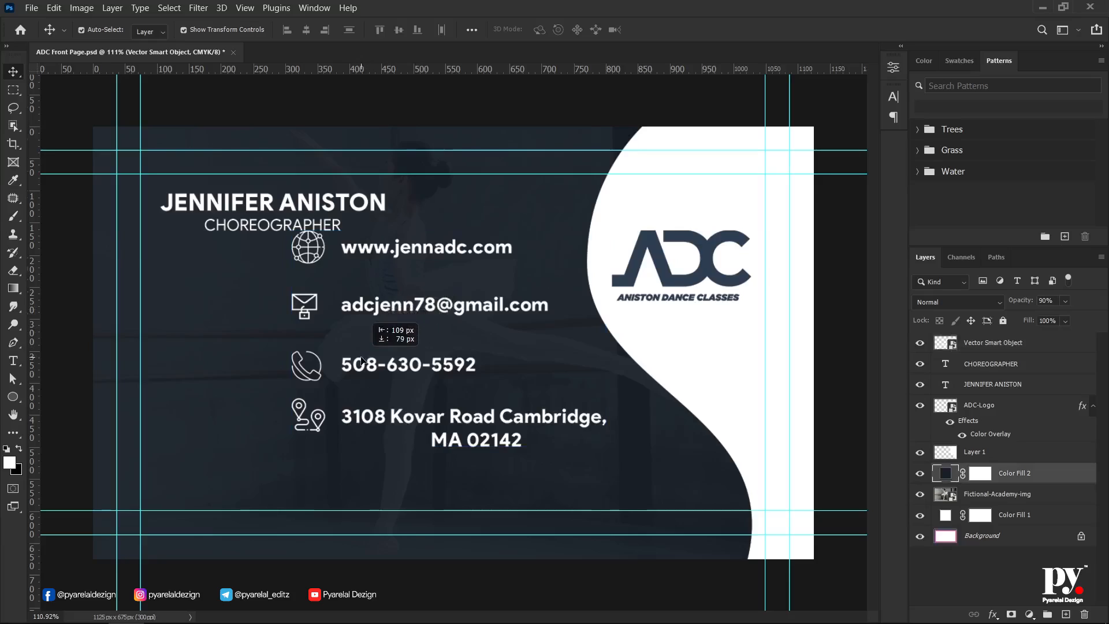
left_click(442, 307)
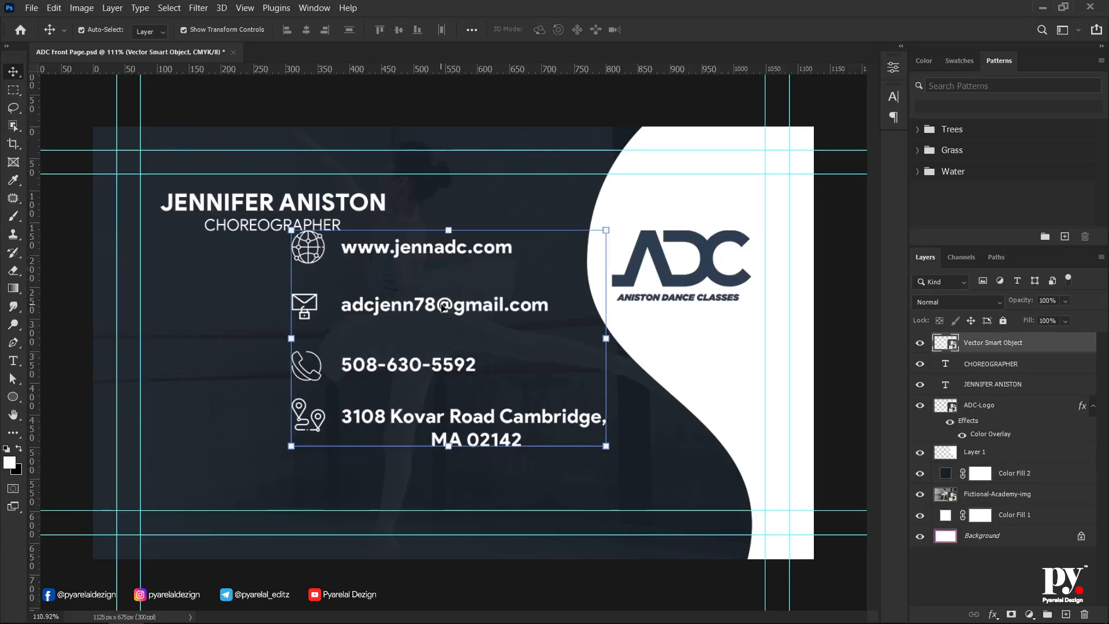
left_click_drag(446, 305, 304, 352)
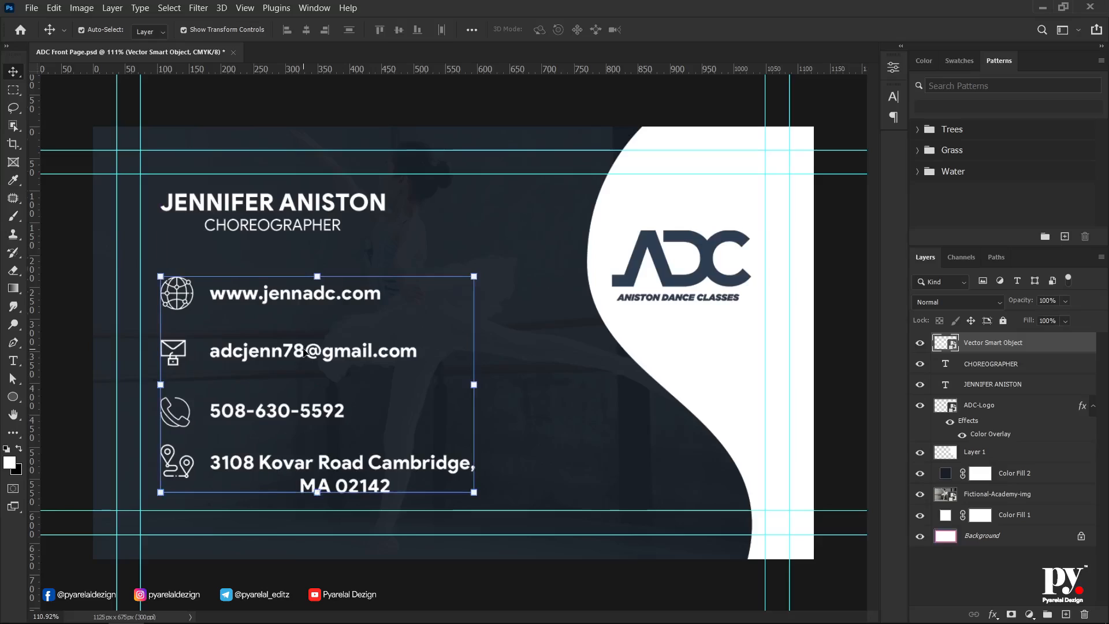
left_click(64, 311)
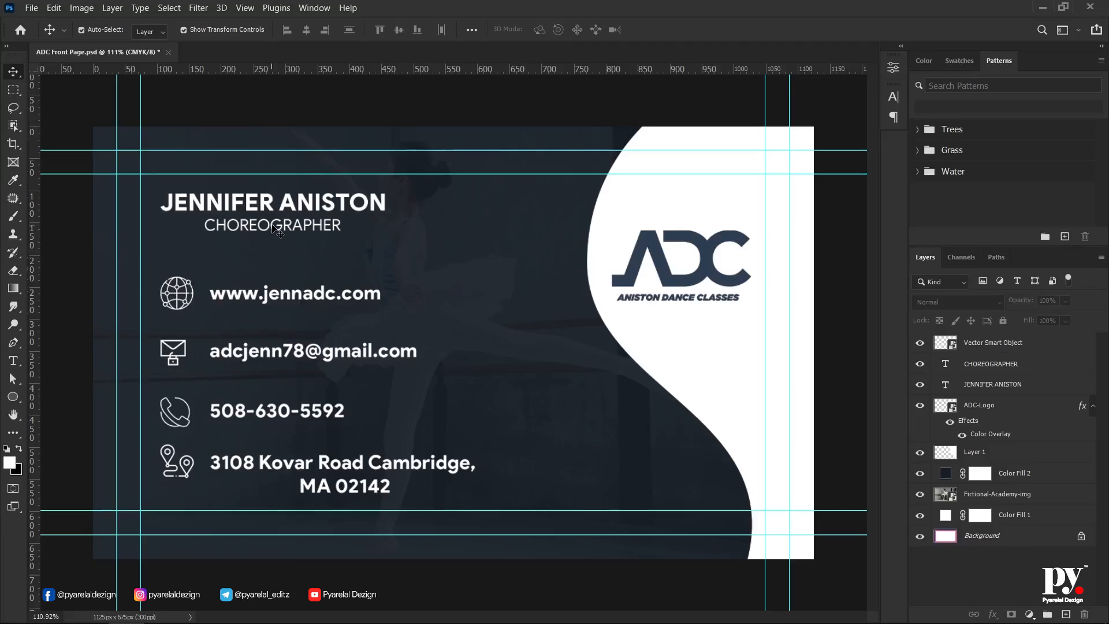
- Shift the CHOREOGRAPHER line slightly down from the cardholder's name and deselect it
left_click(276, 226)
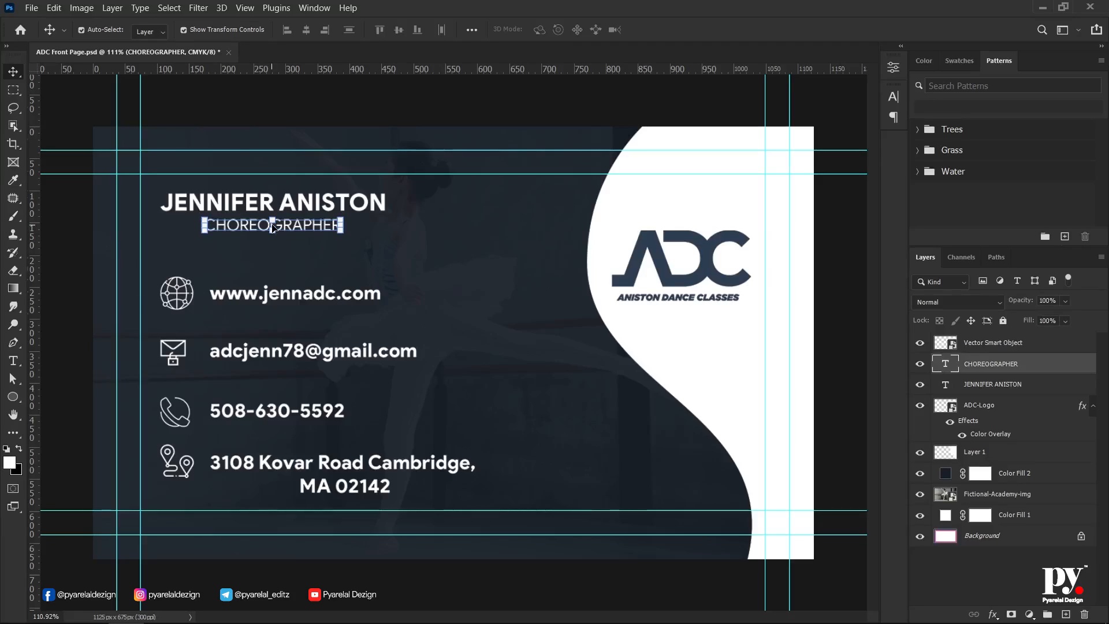
left_click_drag(273, 227, 274, 228)
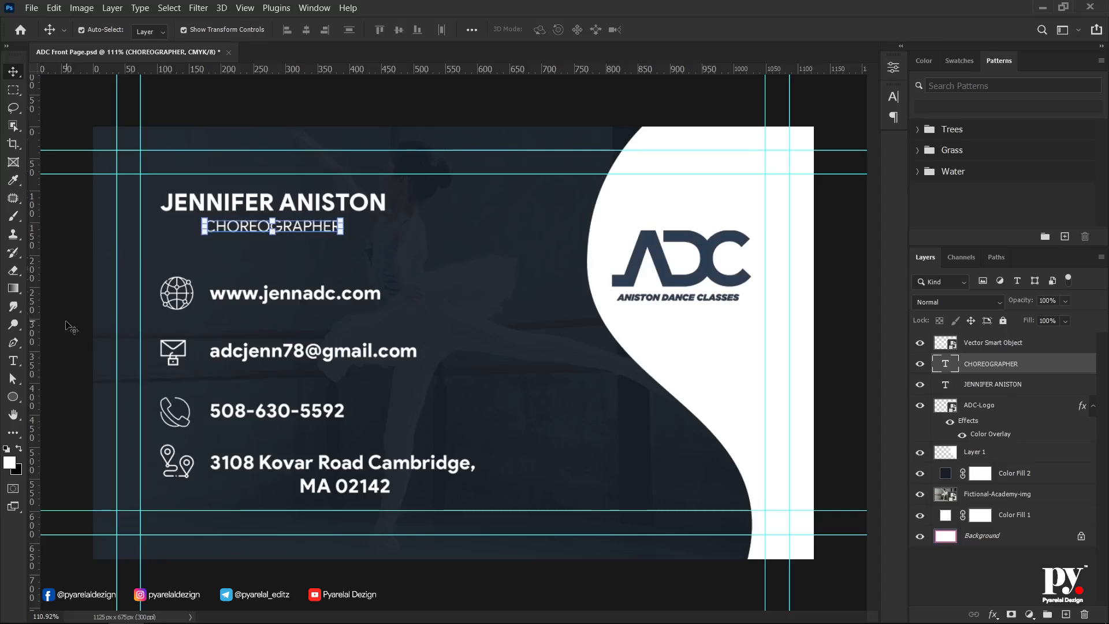
left_click(71, 326)
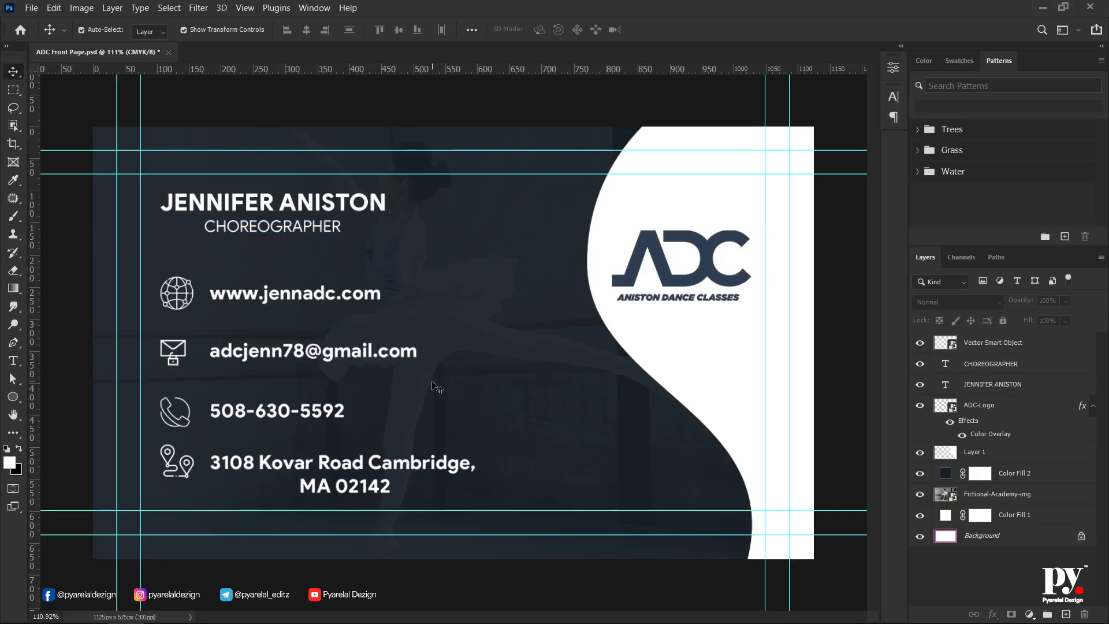
- Preview the whole card without guides at several magnifications, and show the guides again
key("ctrl+minus")
scroll(393, 403, "up", 3)
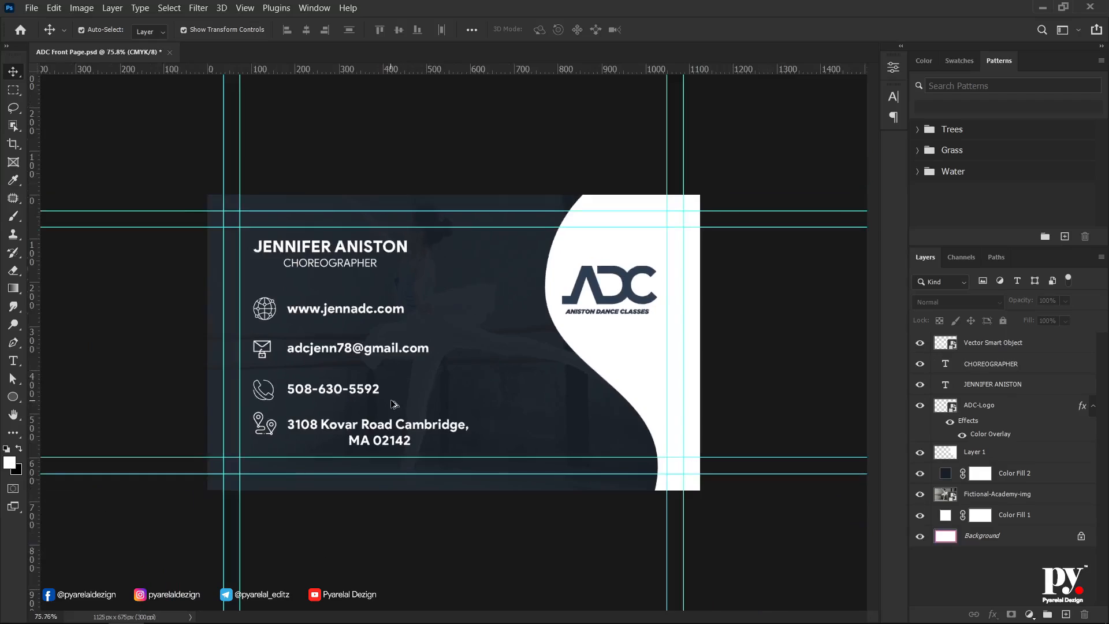
key("ctrl+semicolon")
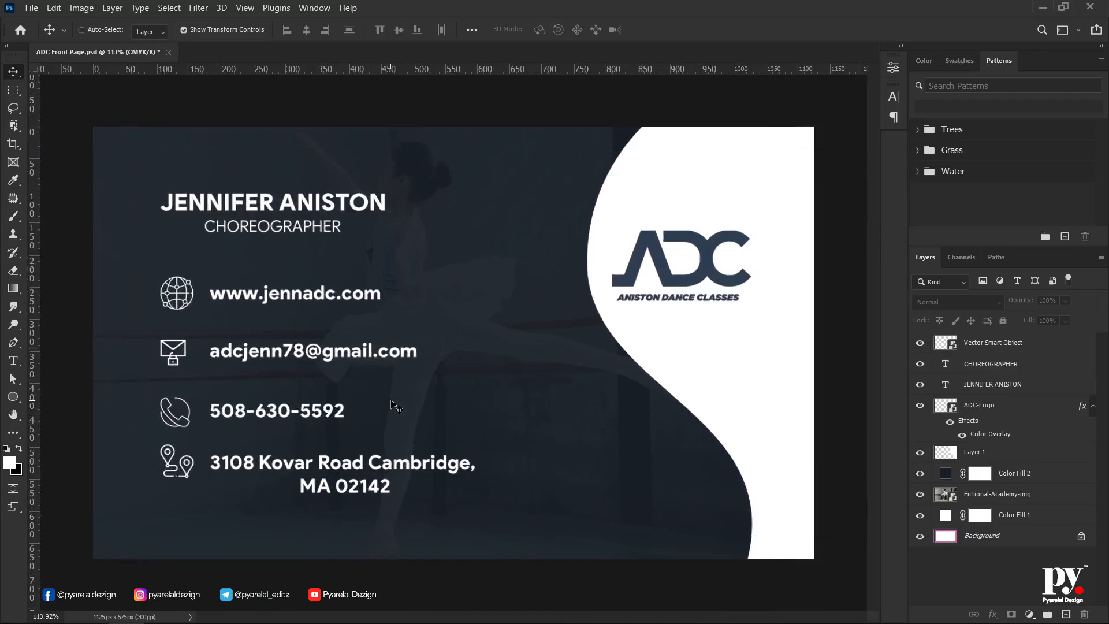
scroll(392, 403, "down", 3)
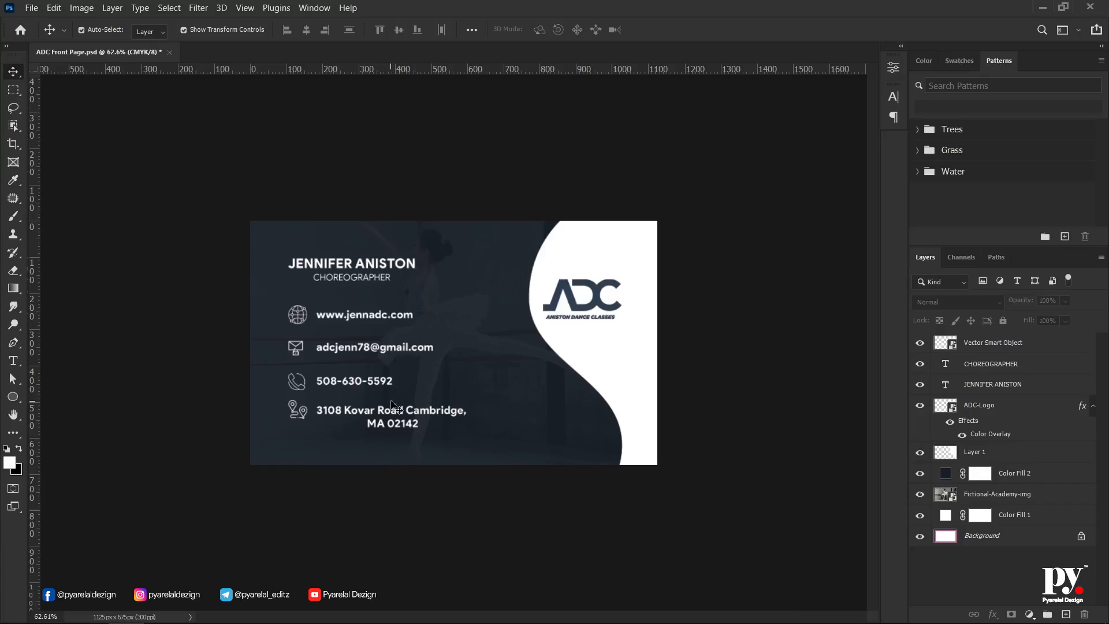
scroll(393, 404, "up", 3)
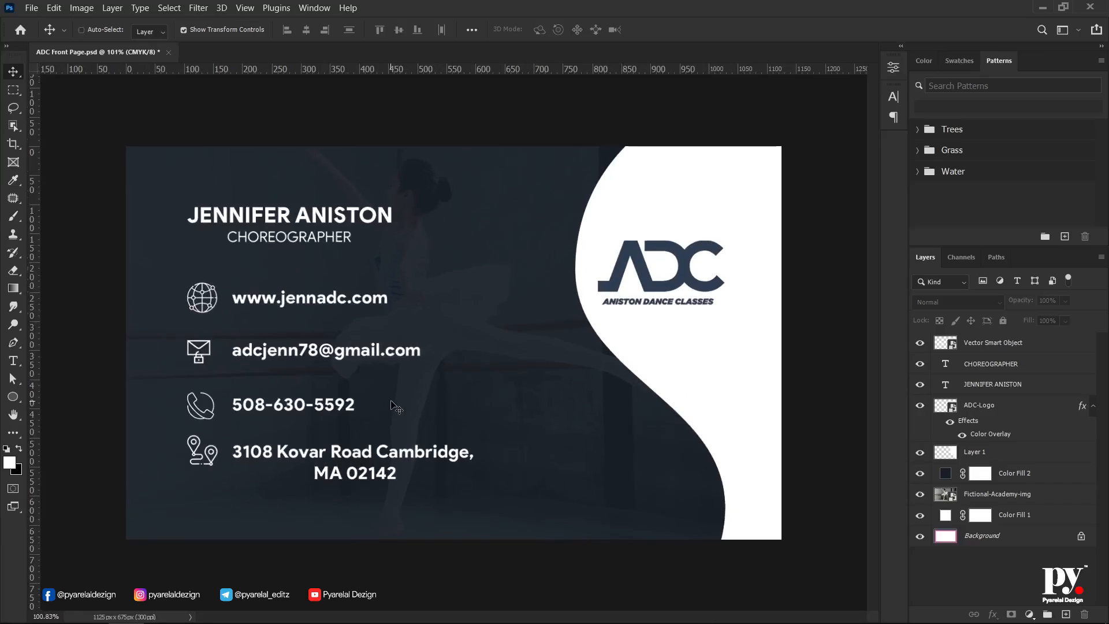
key("ctrl+semicolon")
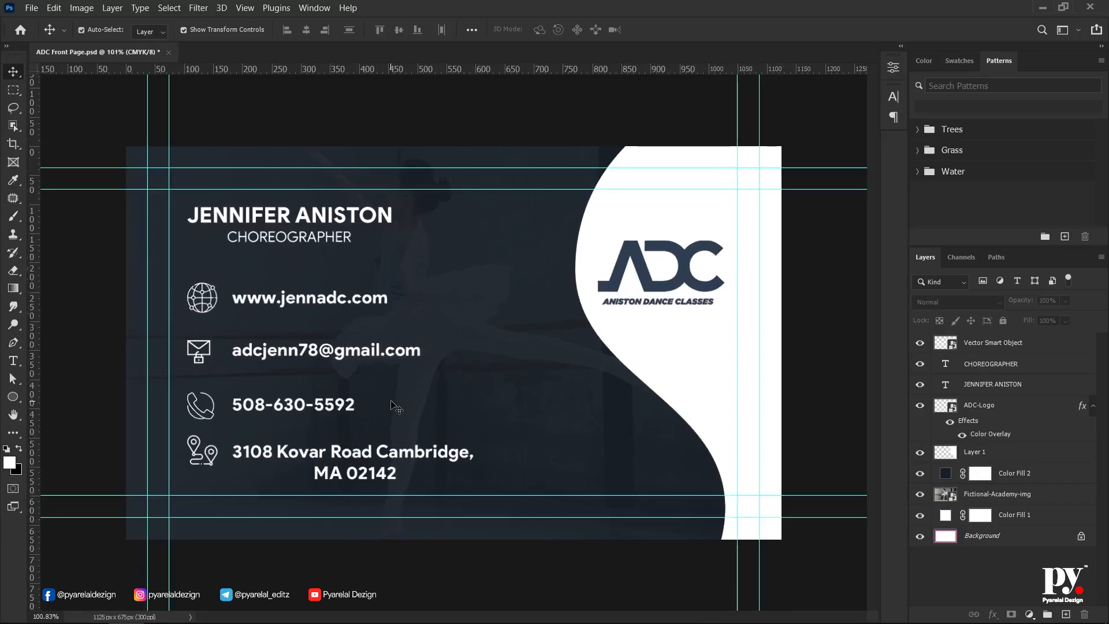
- Save the document and export it for web as ADC-Front-Page.jpg, a quality 100 JPEG, in the ADC File BC folder
key("ctrl+s")
key("ctrl+alt+shift+s")
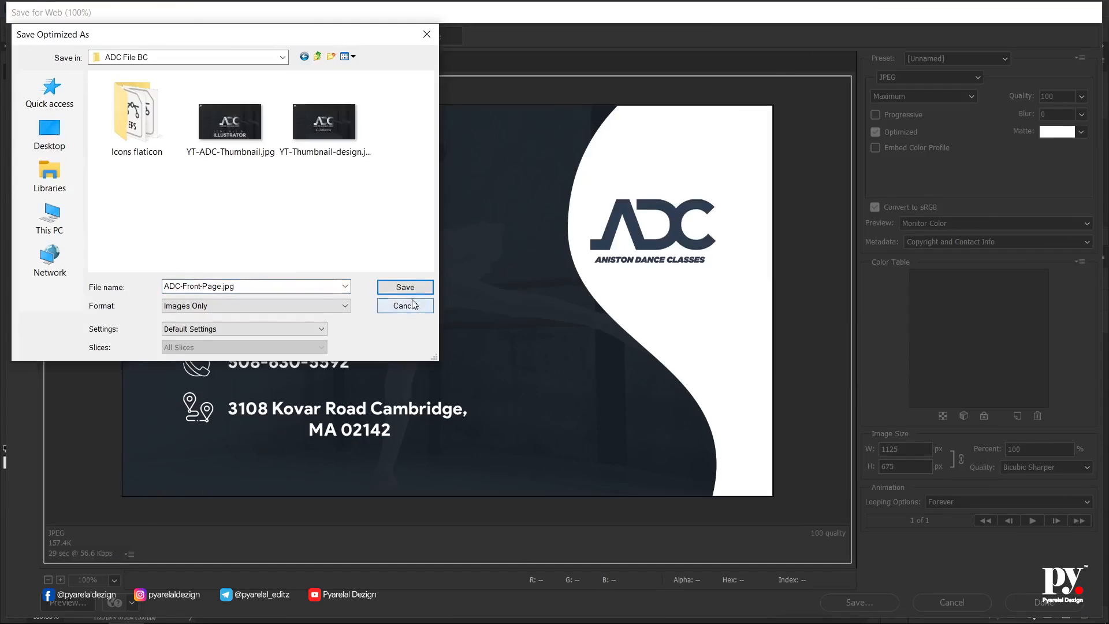
left_click(410, 289)
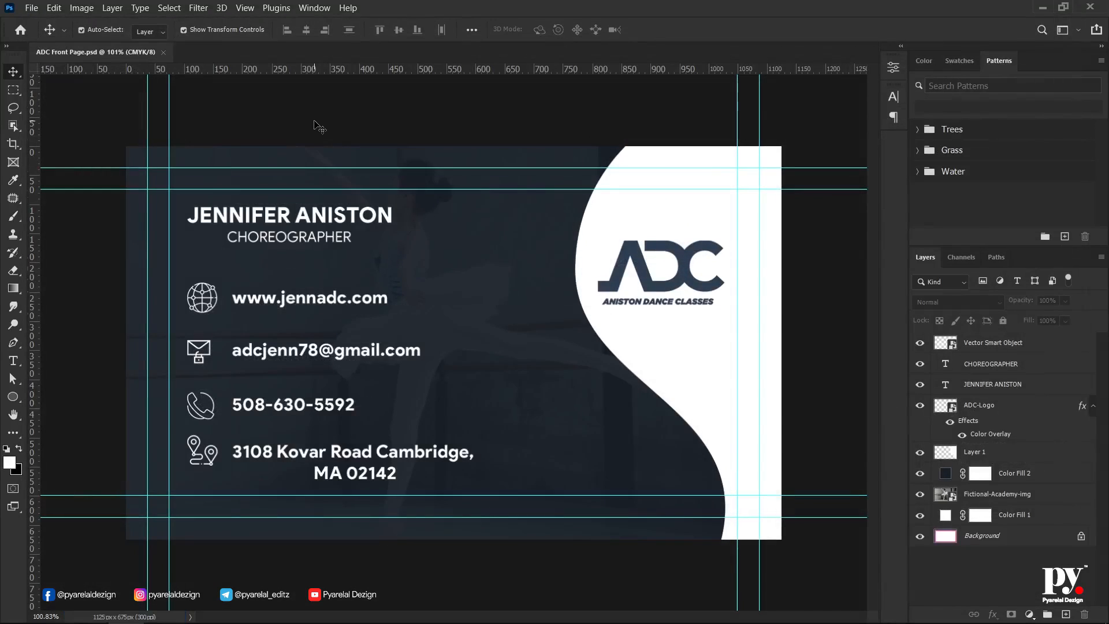
- Open ADC Back Page.psd from the ADC File BC folder and deselect its white wave layer
left_click(53, 9)
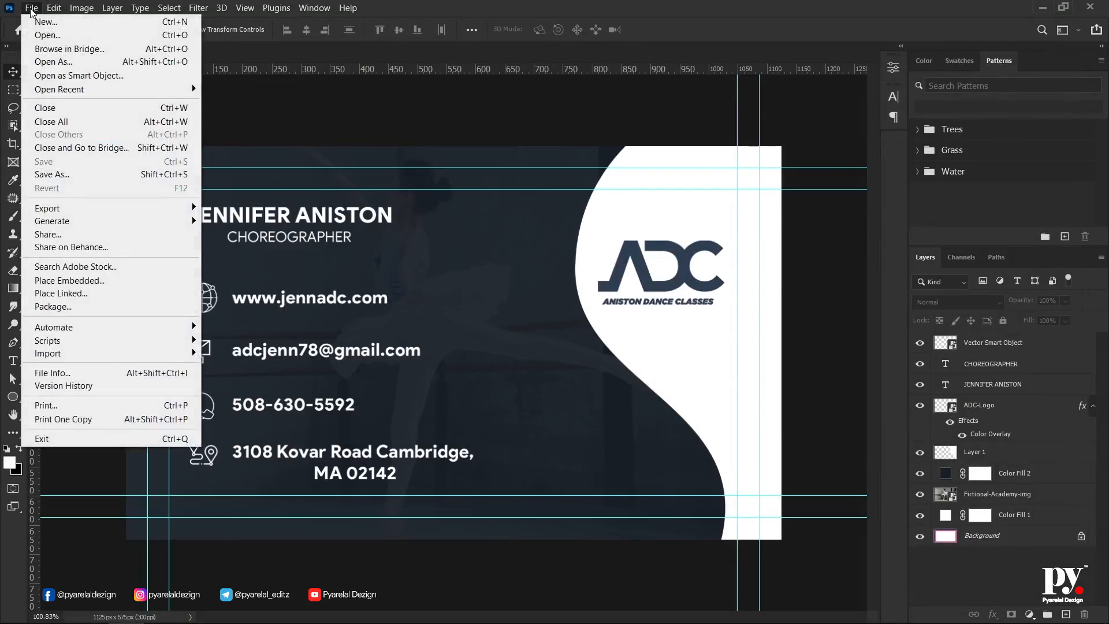
left_click(66, 34)
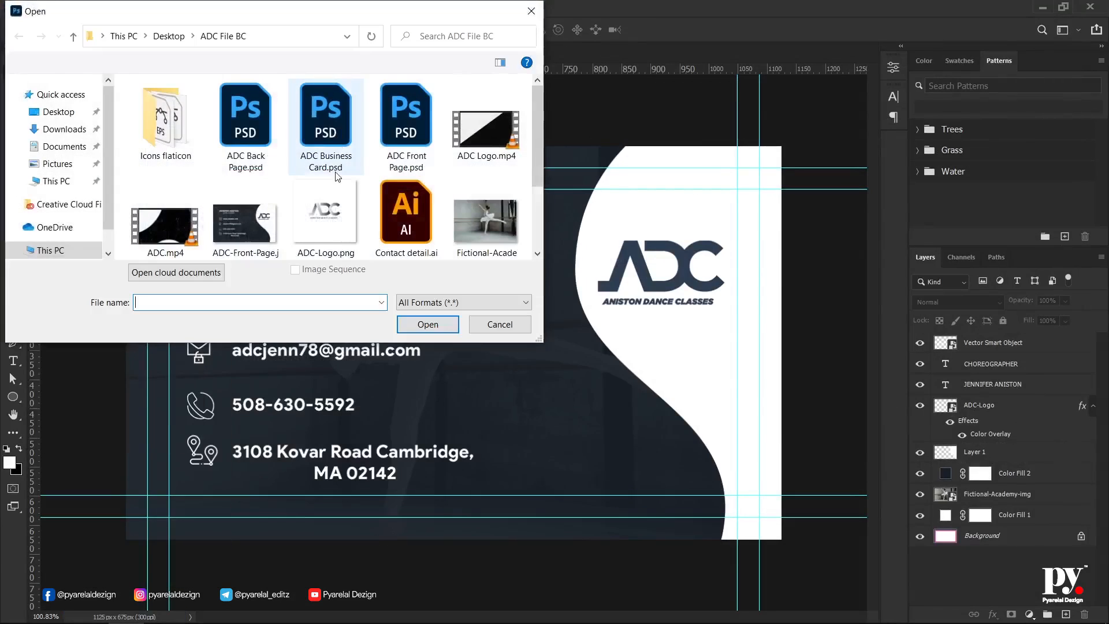
left_click(246, 152)
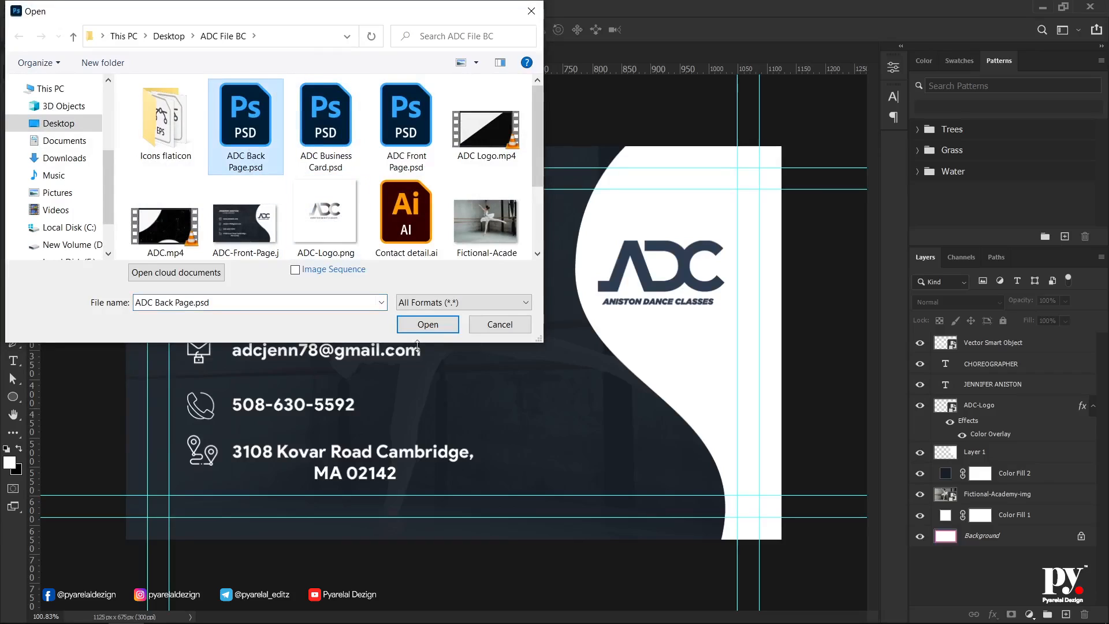
left_click(428, 324)
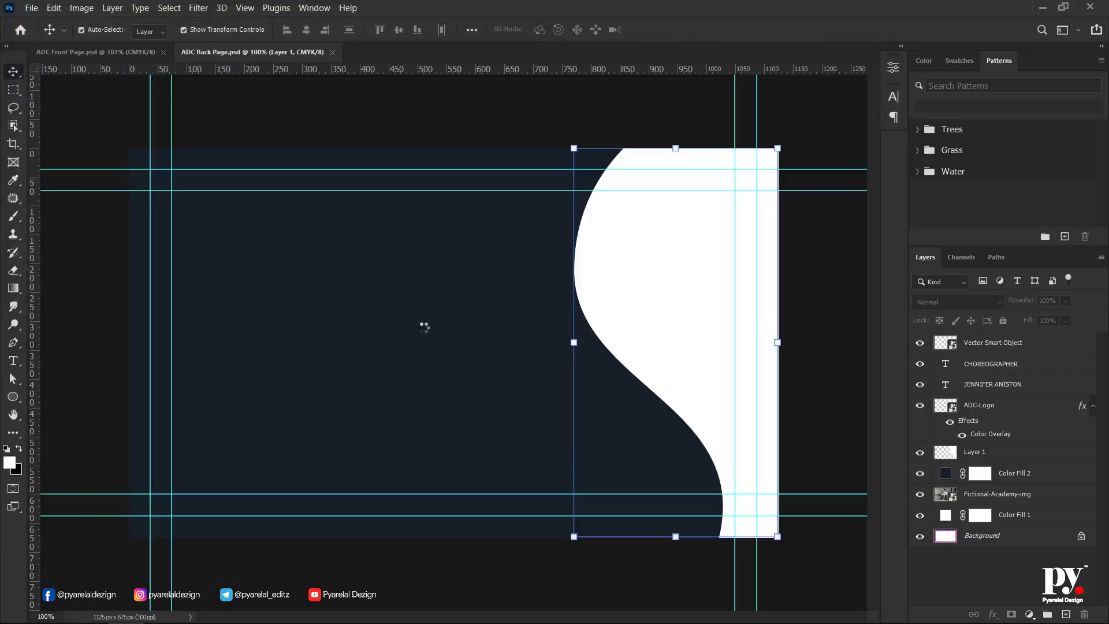
left_click(826, 384)
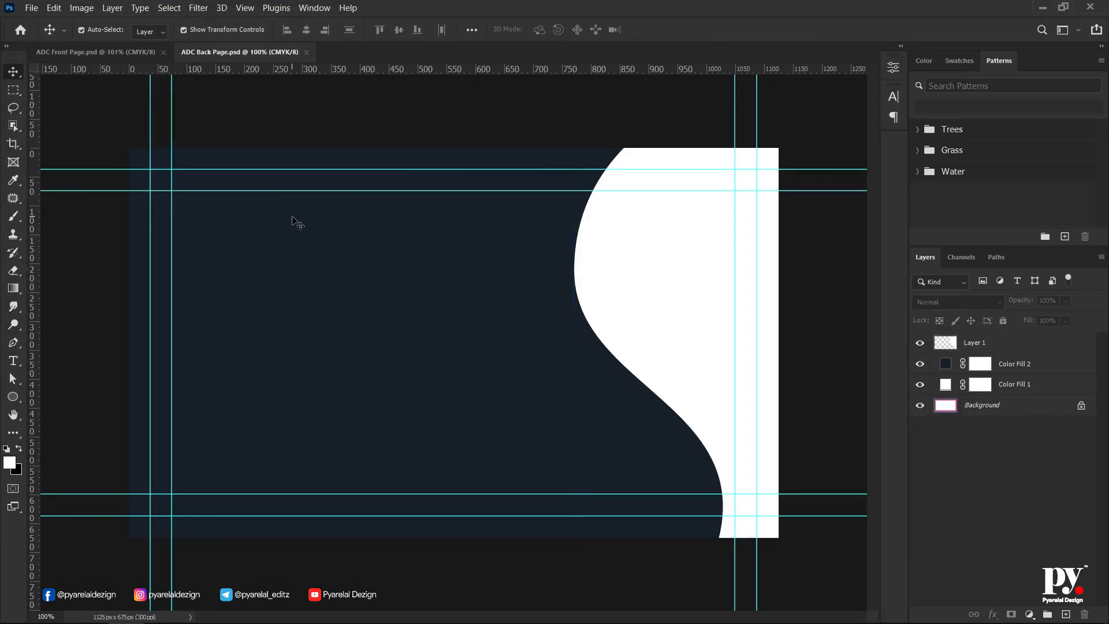
- Place ADC-Logo.png as an embedded object at the center of the back page at 16.20% scale and deselect it
left_click(33, 9)
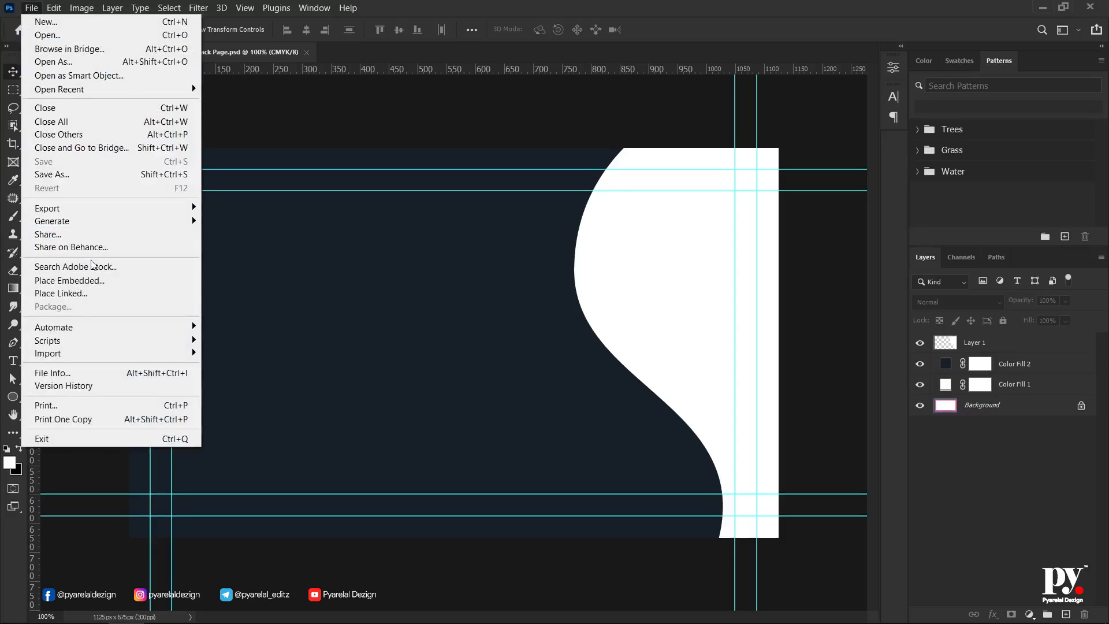
left_click(93, 280)
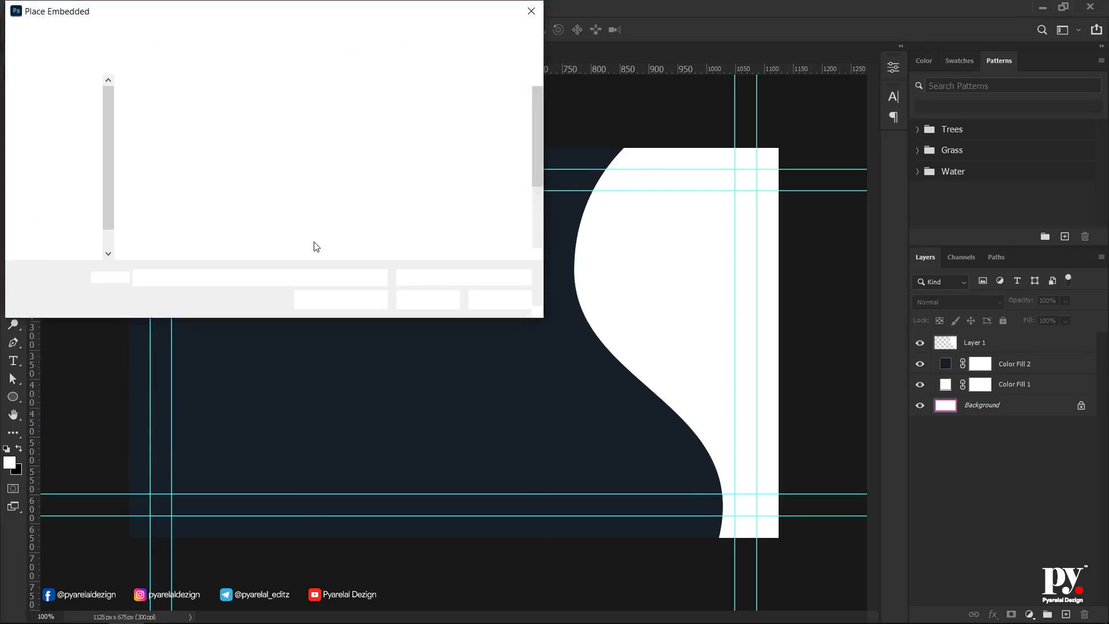
left_click(334, 211)
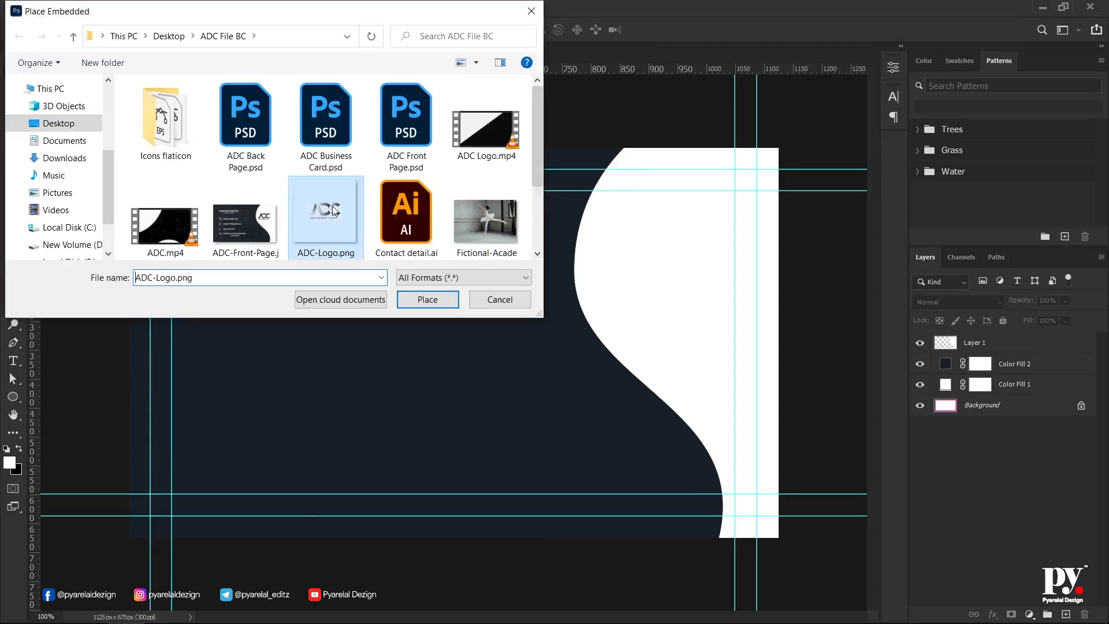
left_click(430, 302)
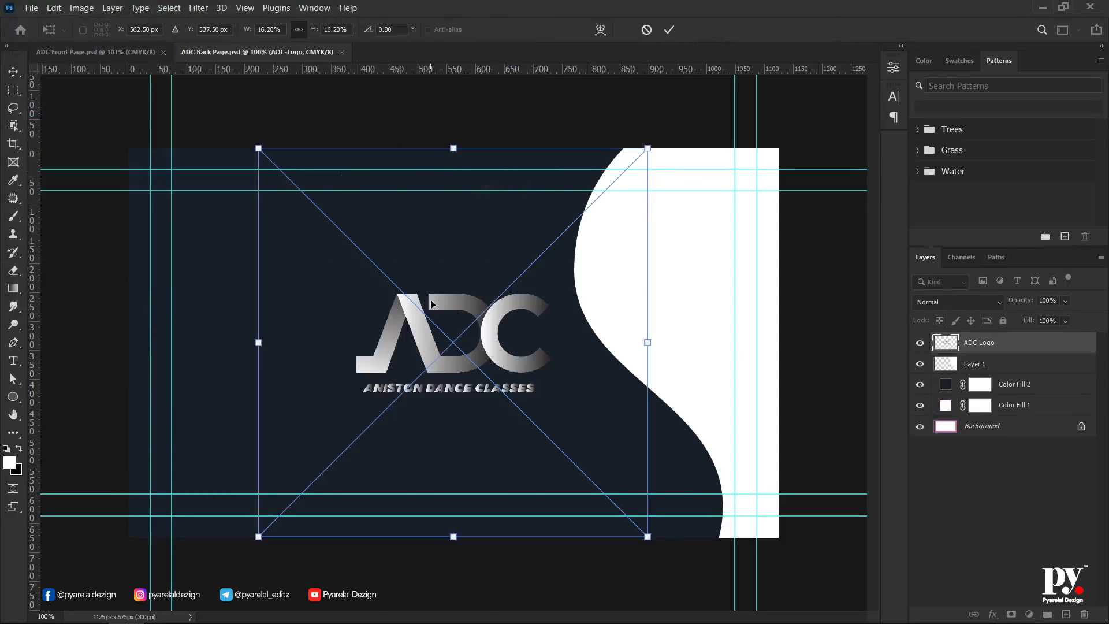
left_click(668, 30)
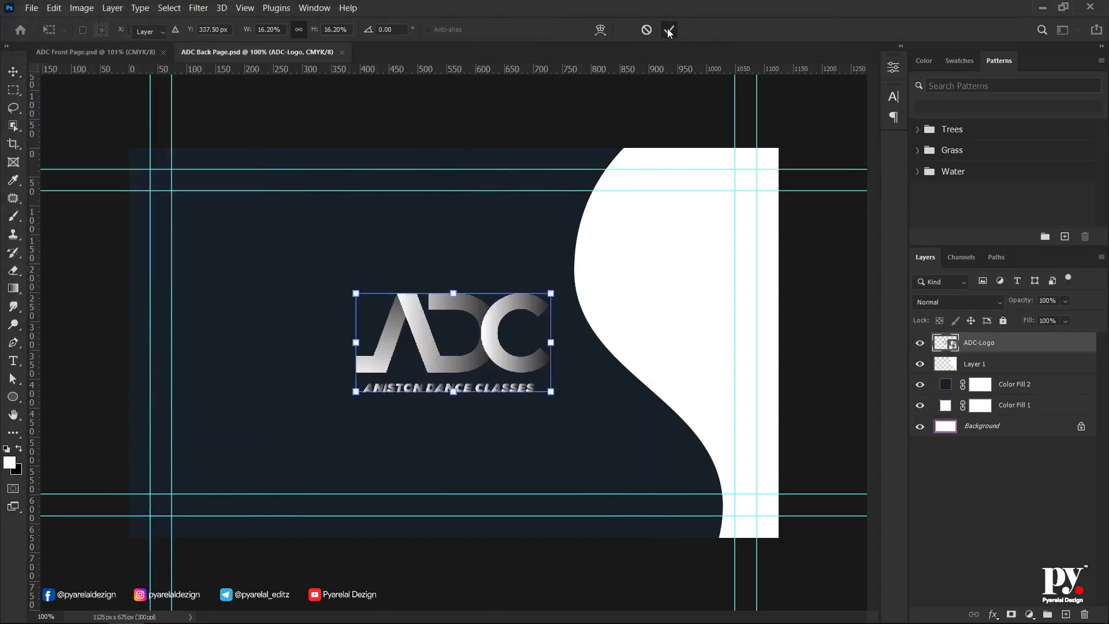
left_click(808, 364)
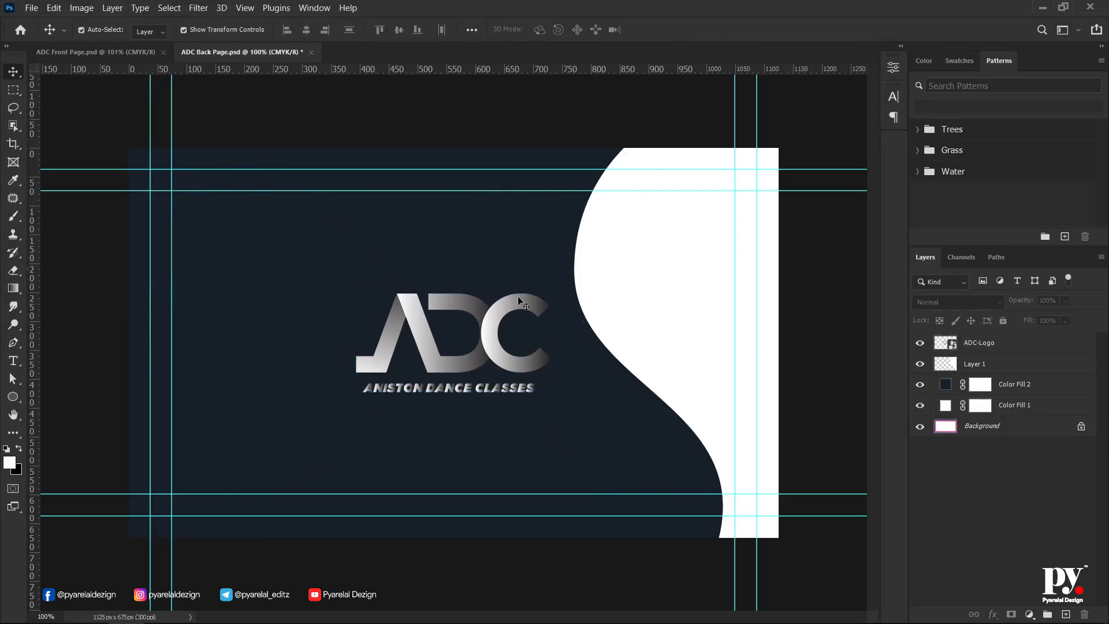
- Place Fictional-Academy-img.png from the ADC File BC folder as an embedded object at 14.92% scale on the back page
left_click(32, 8)
left_click(85, 280)
left_click(487, 231)
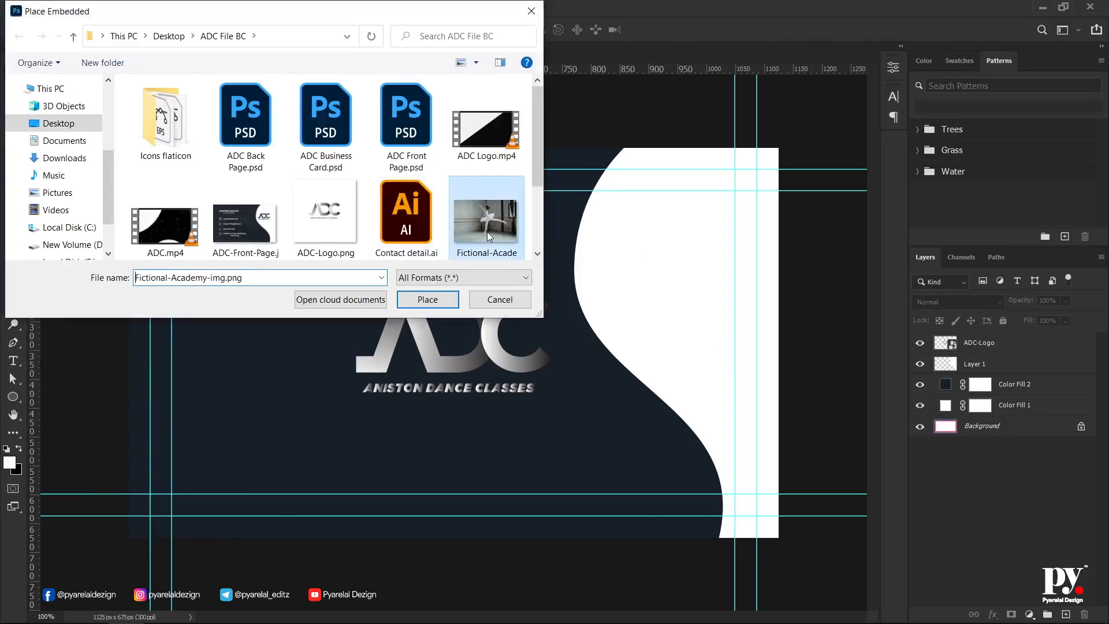
left_click(428, 299)
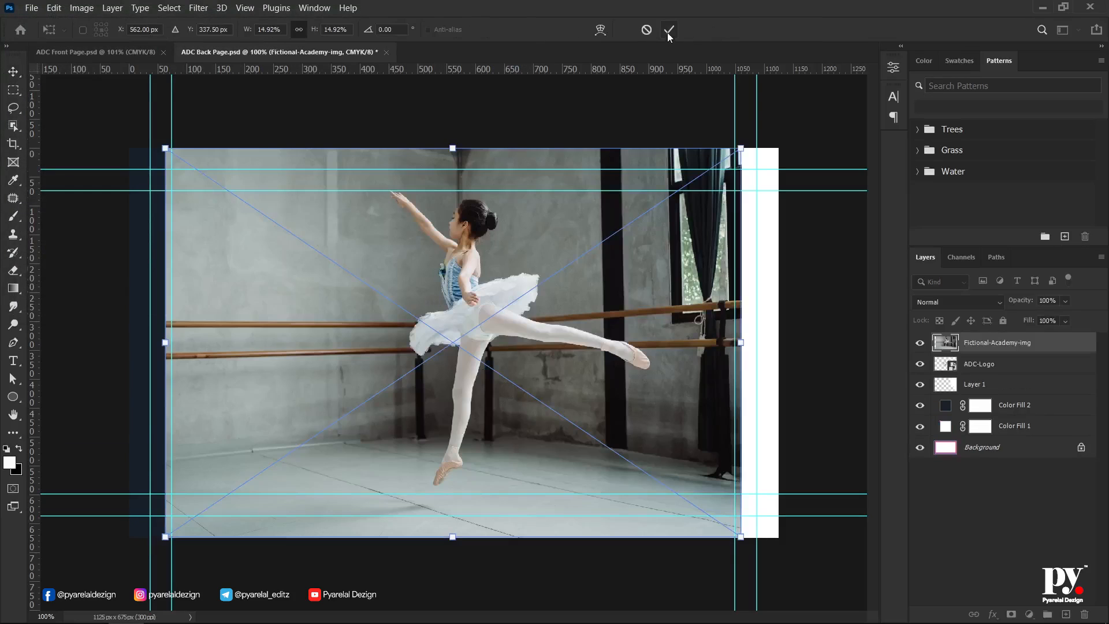
left_click(668, 31)
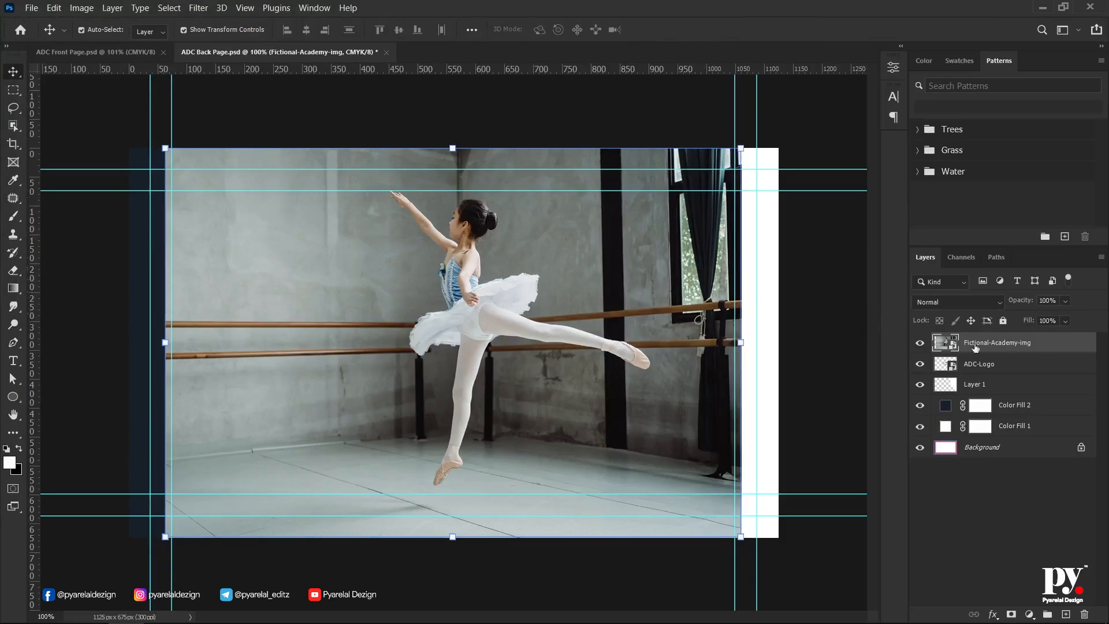
- Move the dancer photo's layer below ADC-Logo and clip it to the white wave on Layer 1
left_click(990, 370)
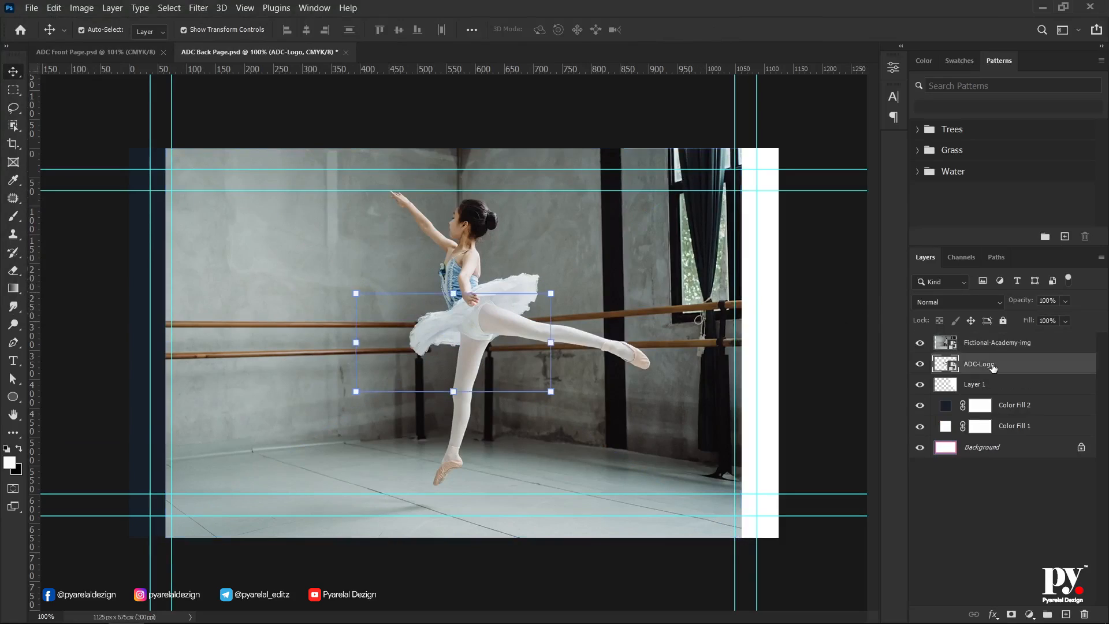
left_click_drag(1002, 345, 1006, 370)
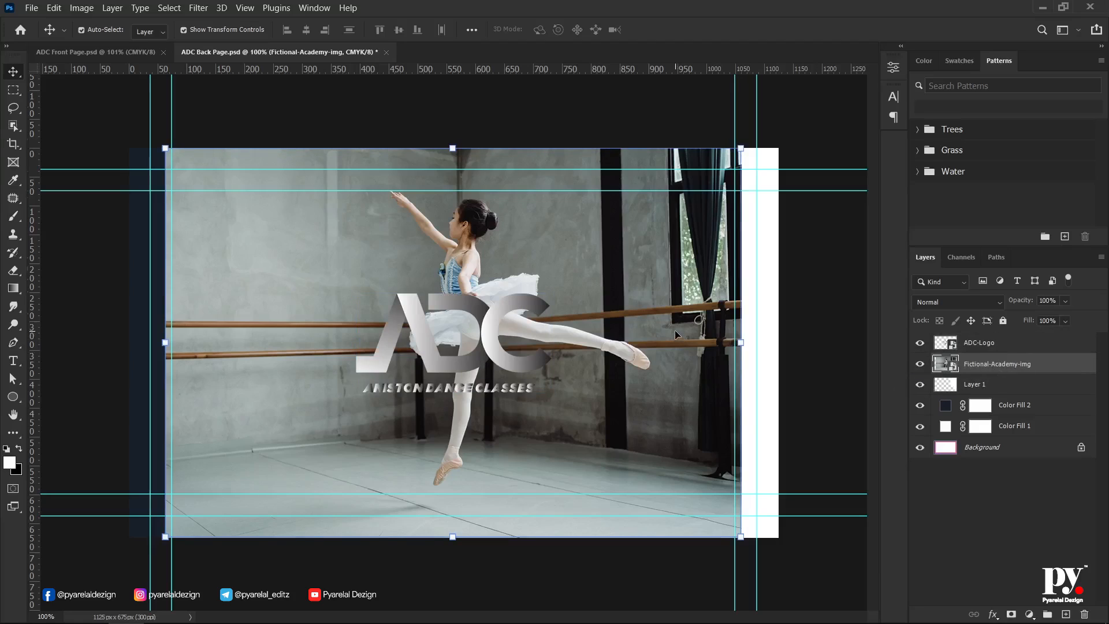
right_click(999, 365)
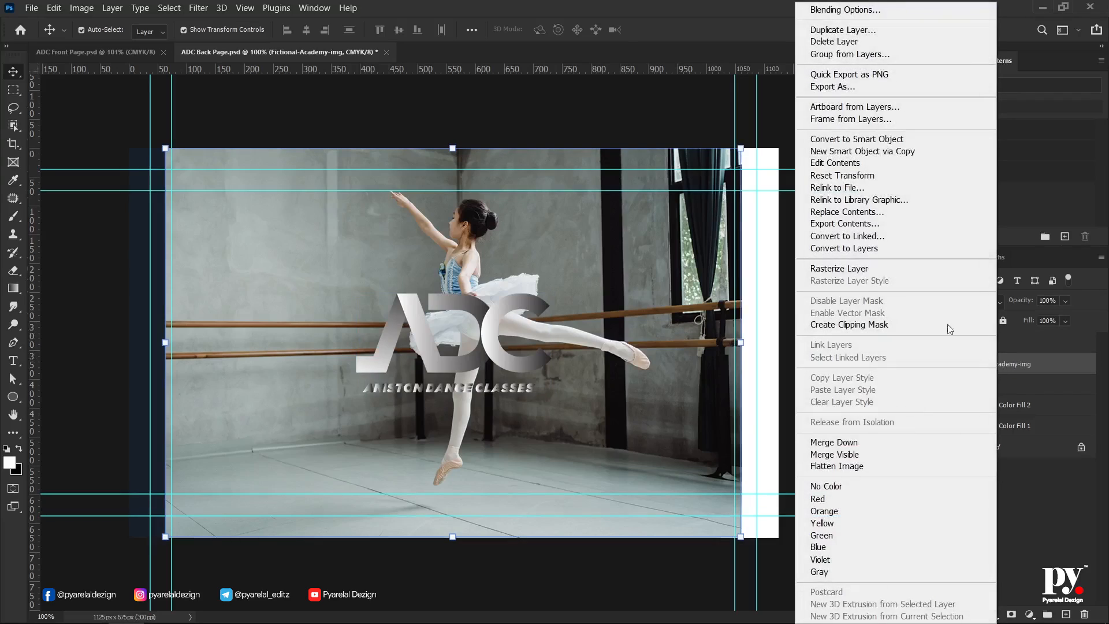
left_click(844, 326)
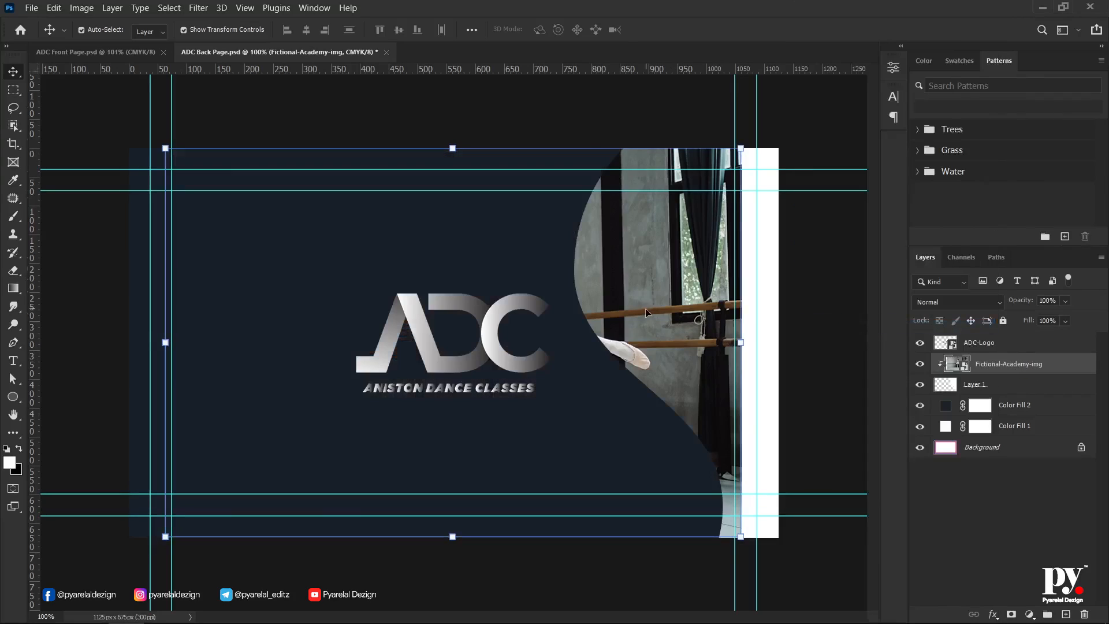
- Position the clipped photo with the dancer inside the wave at 17.62% scale, deselect it and hide the guides
left_click_drag(647, 311, 715, 307)
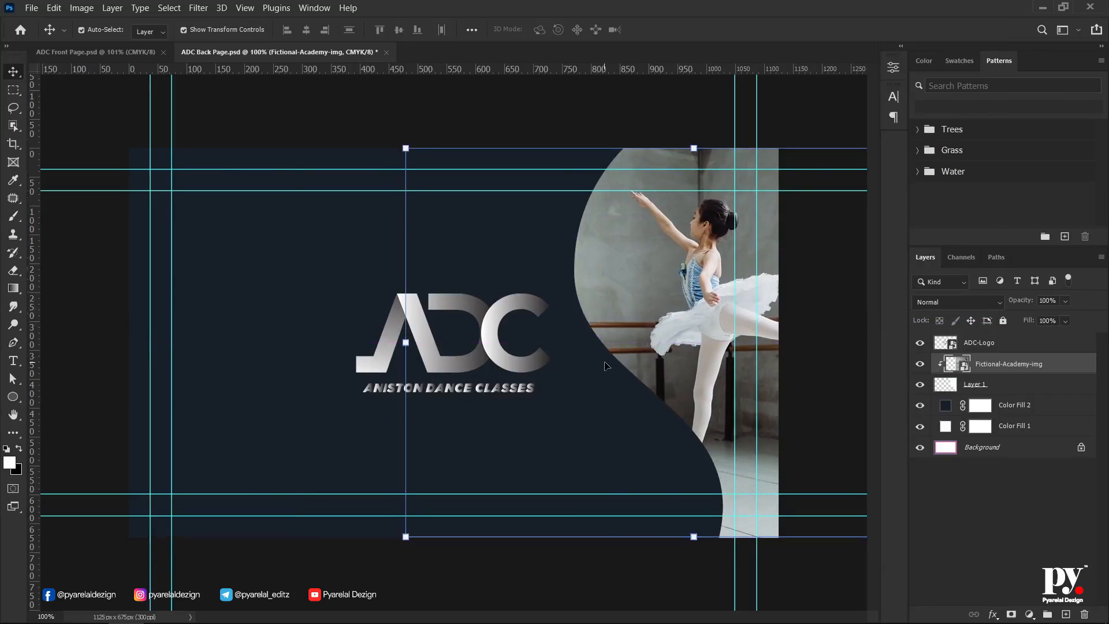
scroll(605, 365, "down", 2)
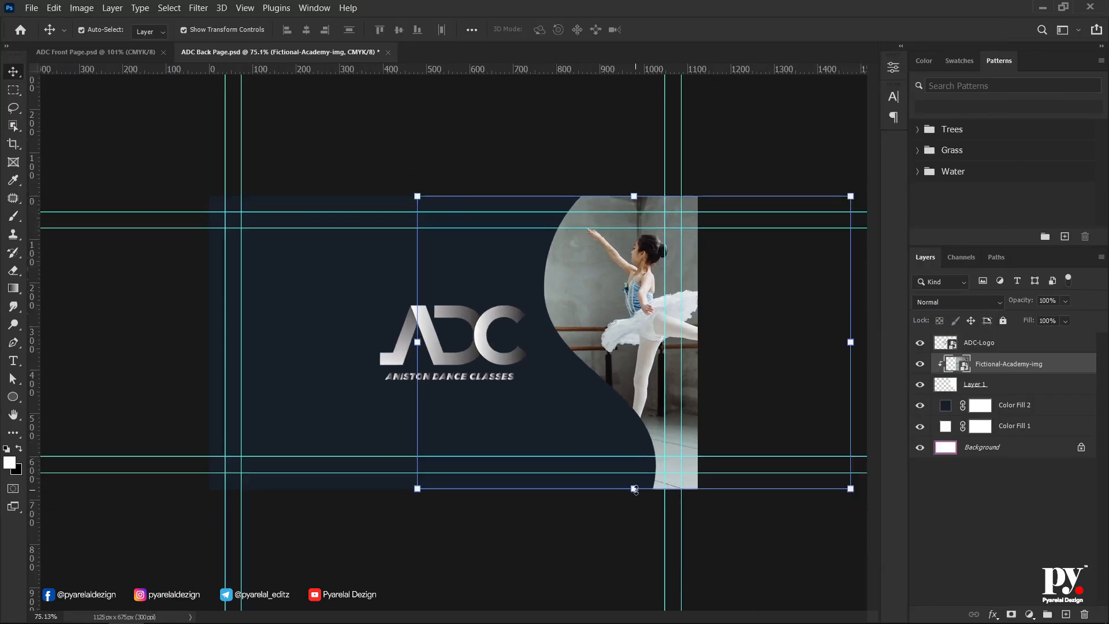
left_click_drag(634, 489, 644, 518)
left_click_drag(647, 317, 634, 315)
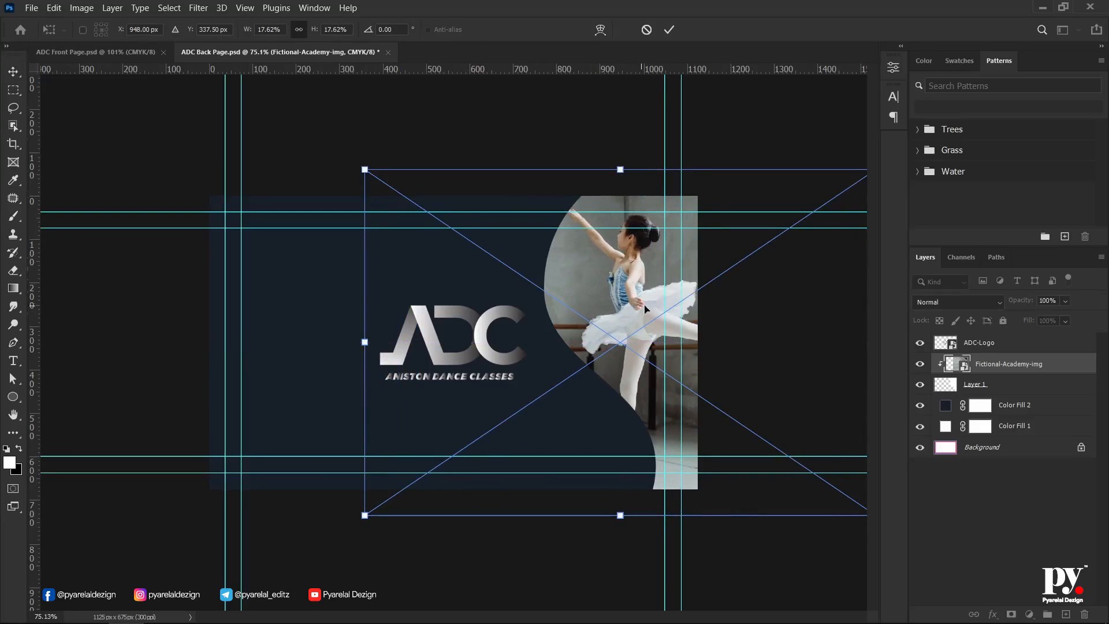
left_click(668, 30)
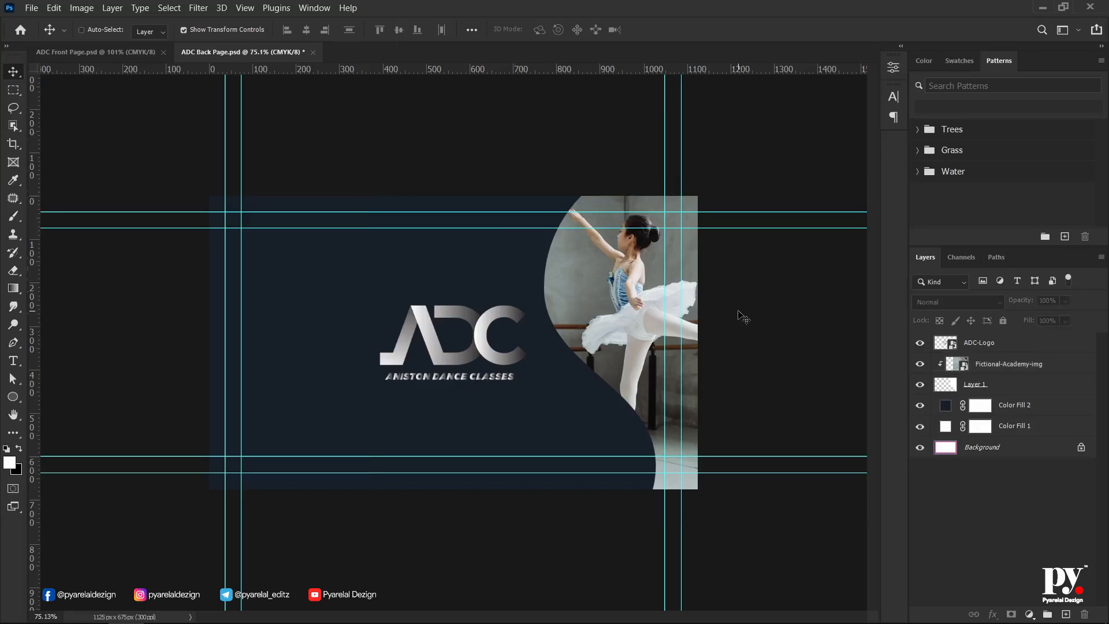
key("ctrl+semicolon")
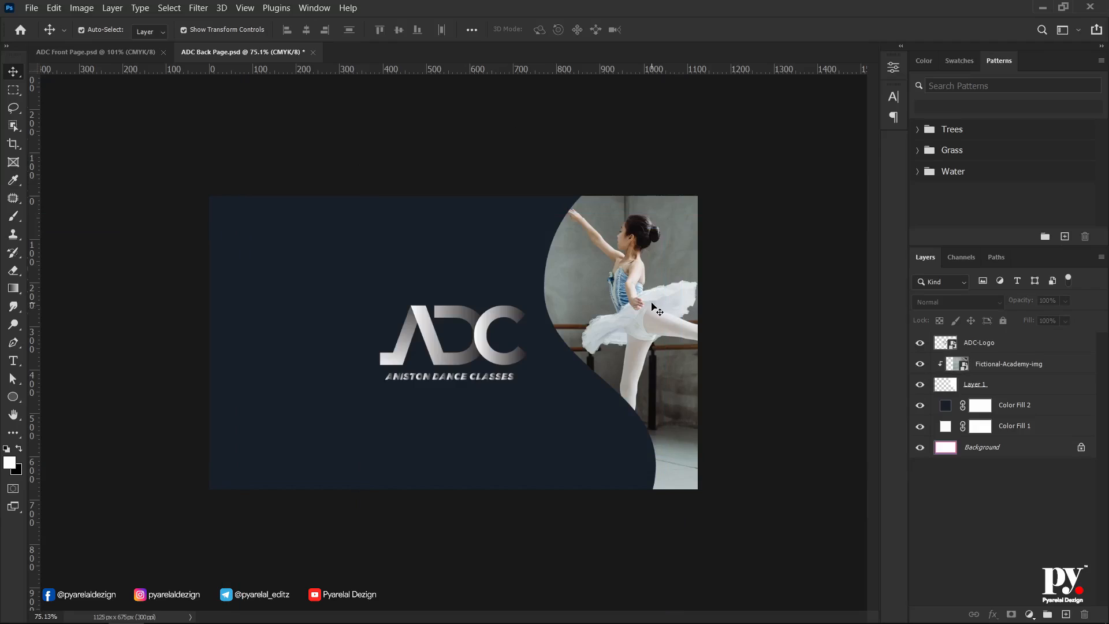
- Add a Solid Color fill layer with the dark blue #0b131b directly above the dancer photo
left_click(655, 309)
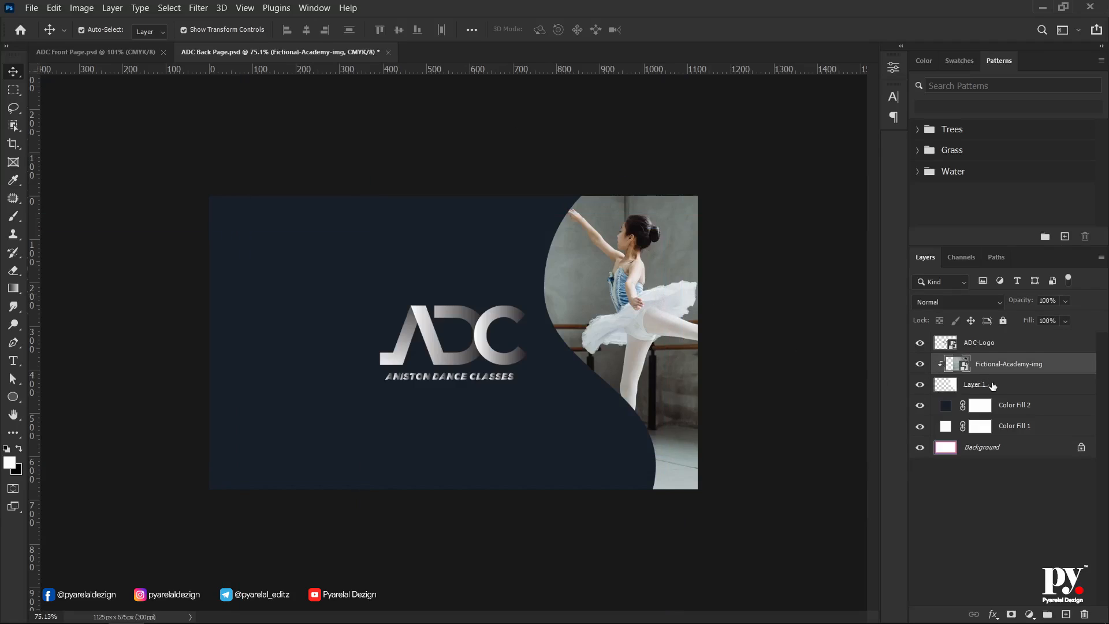
left_click(1066, 614)
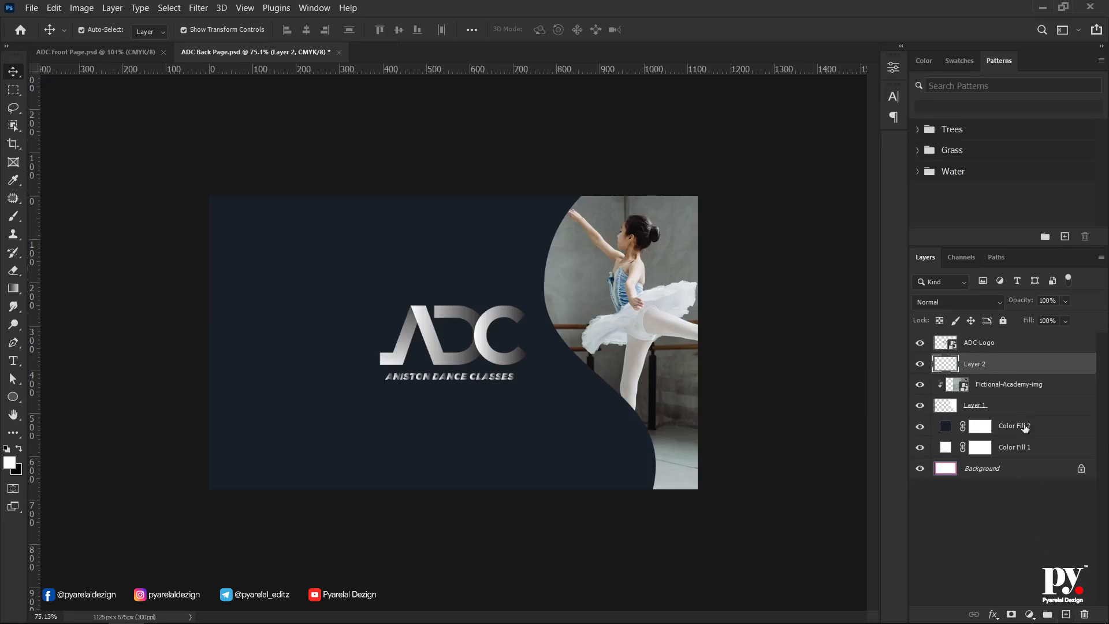
right_click(998, 367)
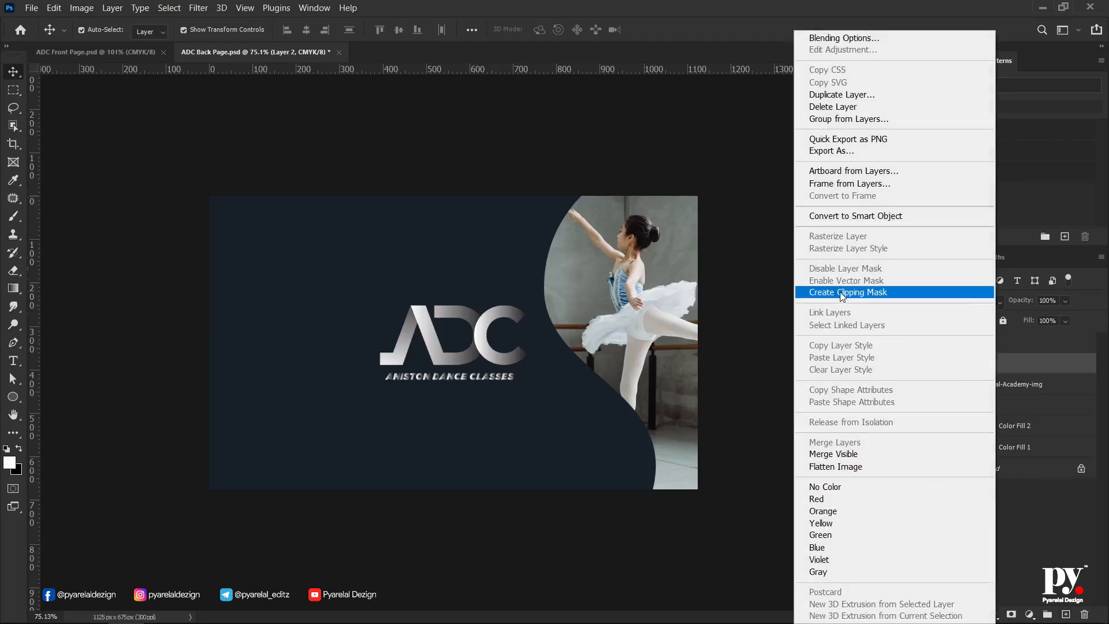
left_click(1019, 370)
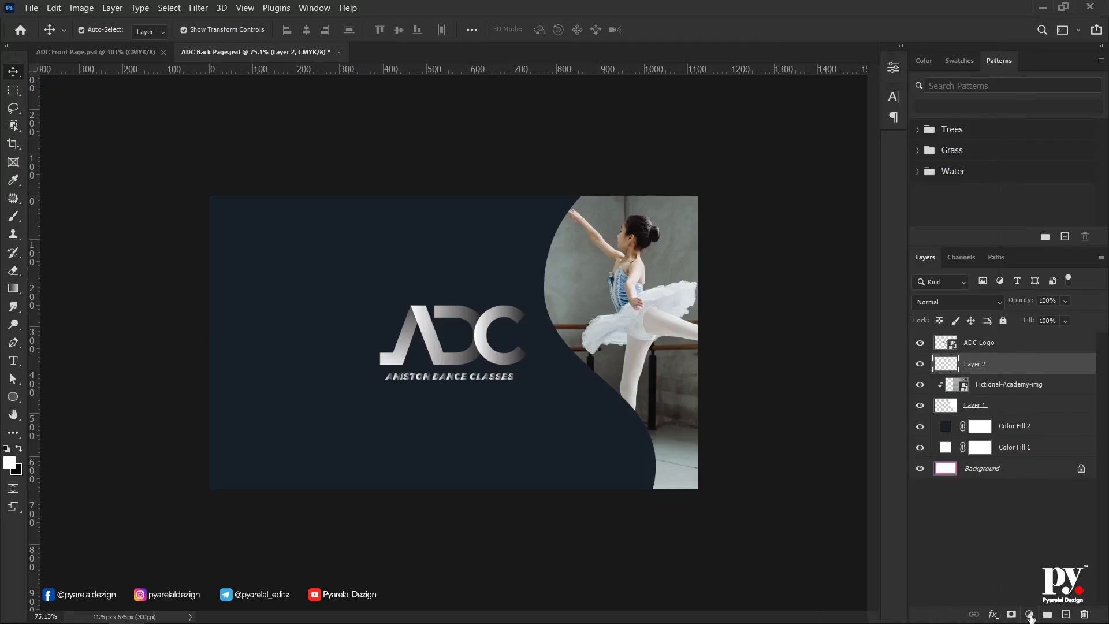
left_click(1029, 614)
left_click(1027, 364)
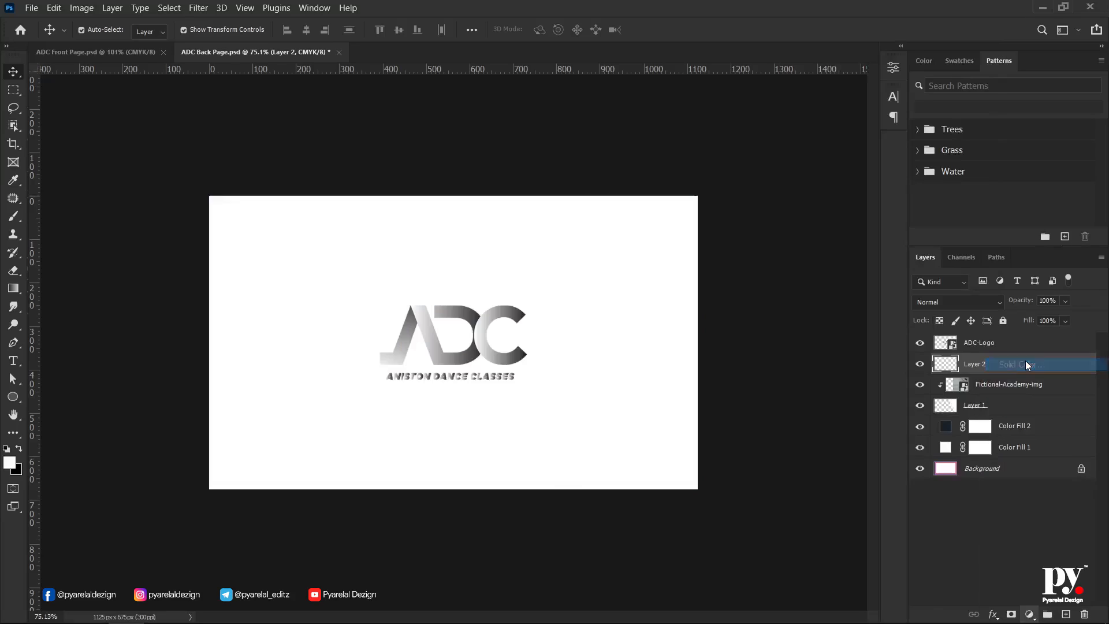
left_click_drag(927, 375, 926, 397)
left_click_drag(833, 436, 832, 470)
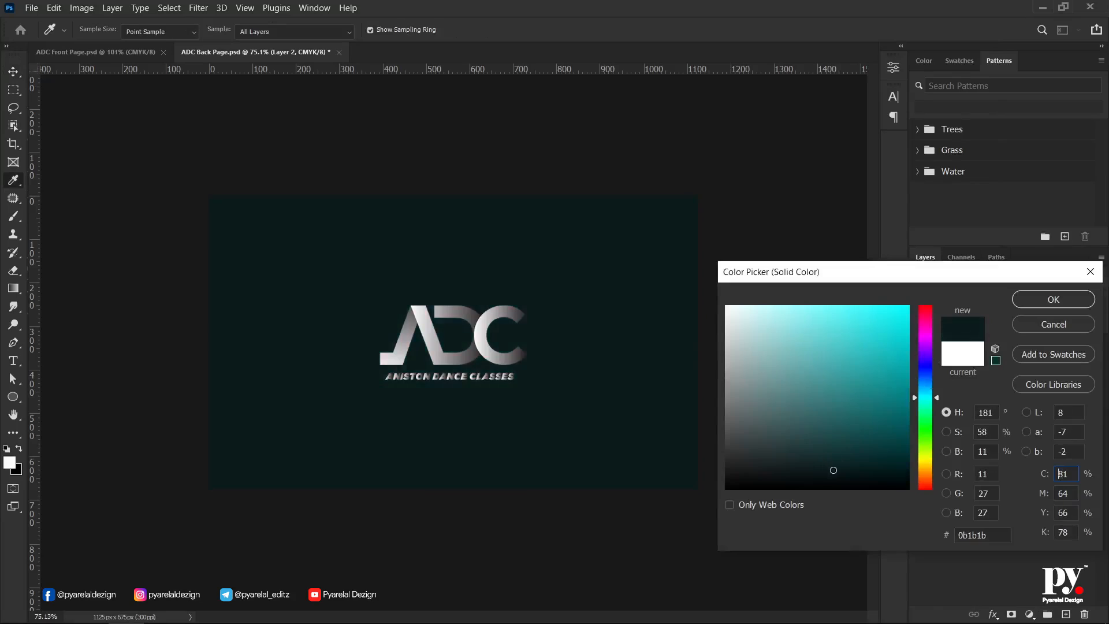
left_click_drag(927, 396, 926, 383)
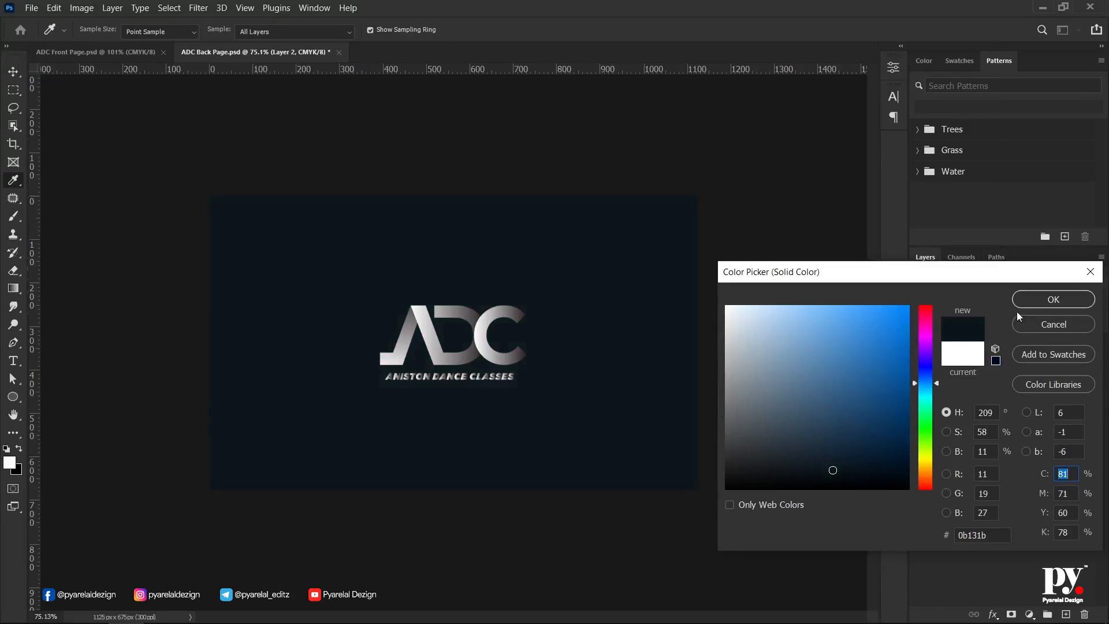
left_click(1028, 301)
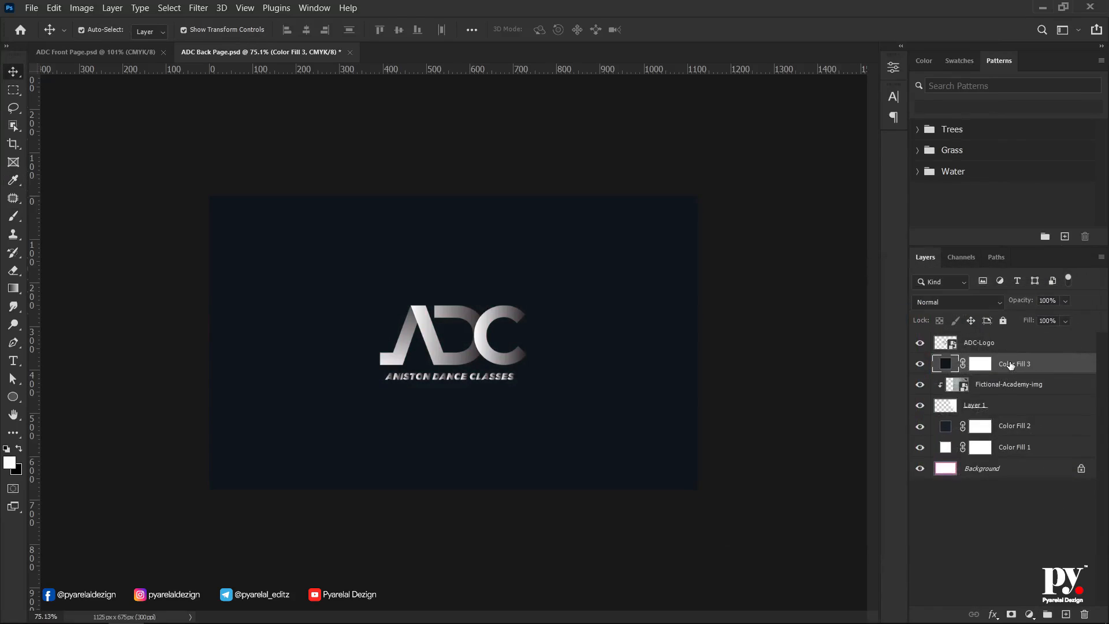
- Clip the dark blue fill layer to the wave, set its blend mode to Soft Light and deselect it
right_click(1009, 365)
left_click(846, 292)
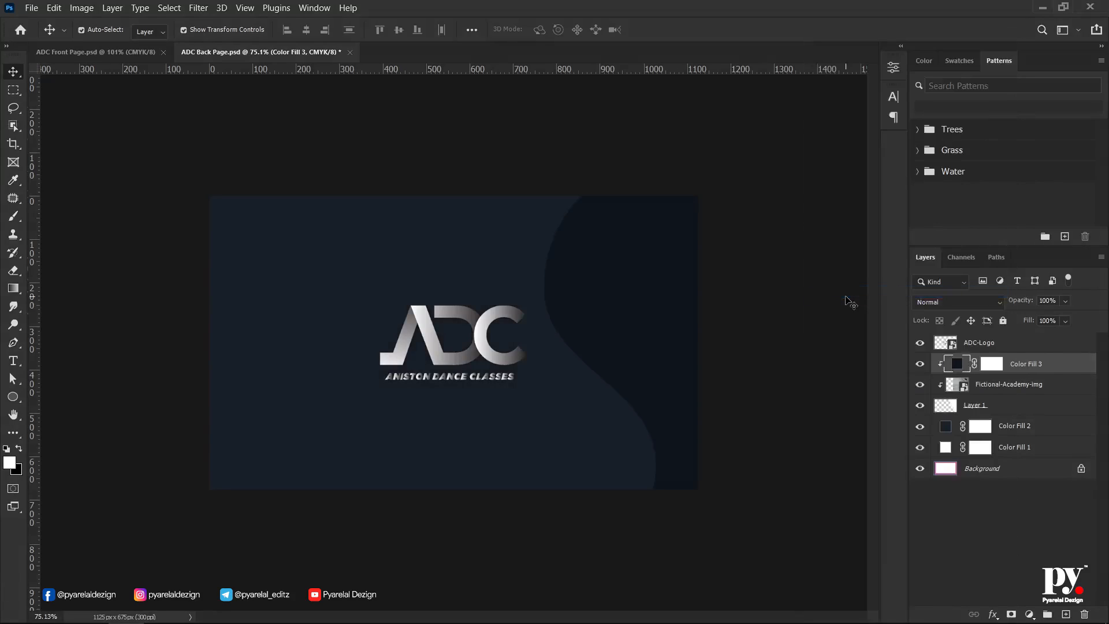
left_click(947, 302)
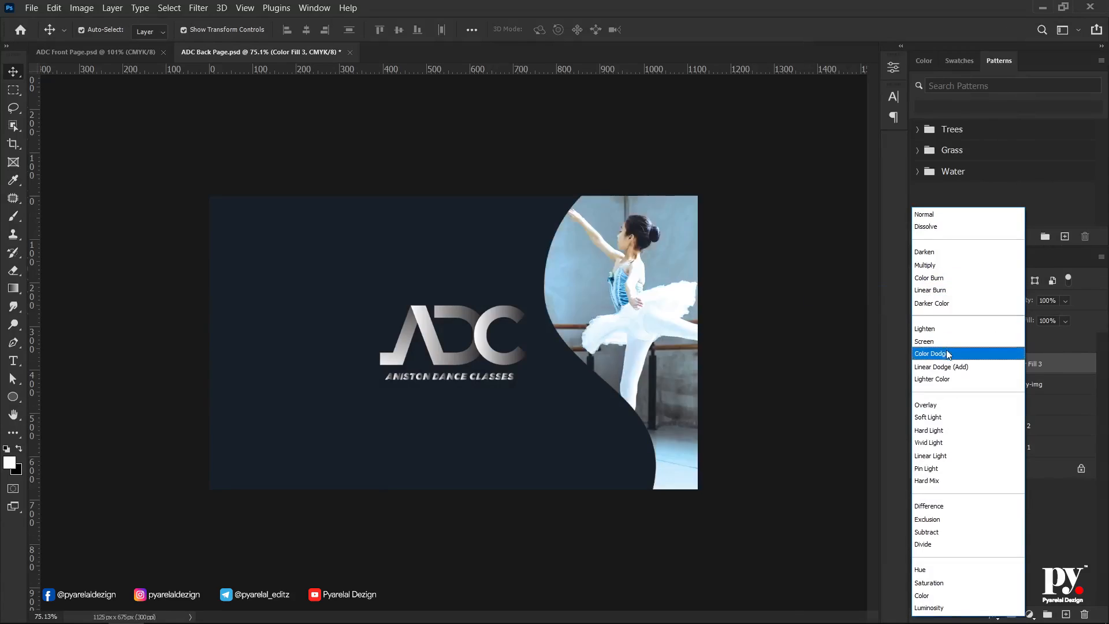
left_click(948, 422)
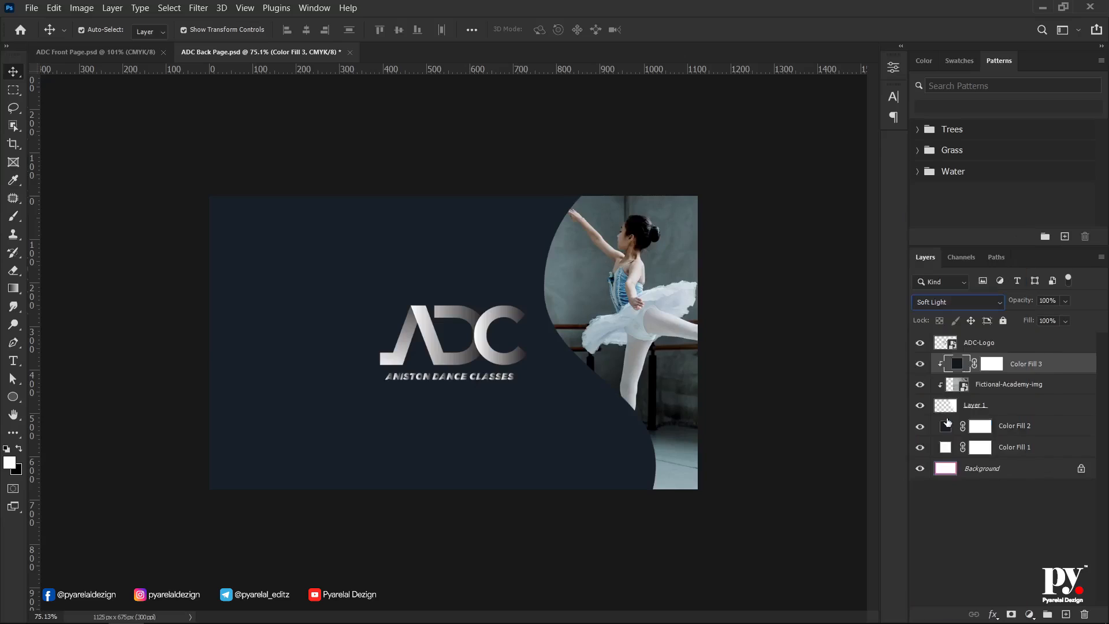
left_click(809, 395)
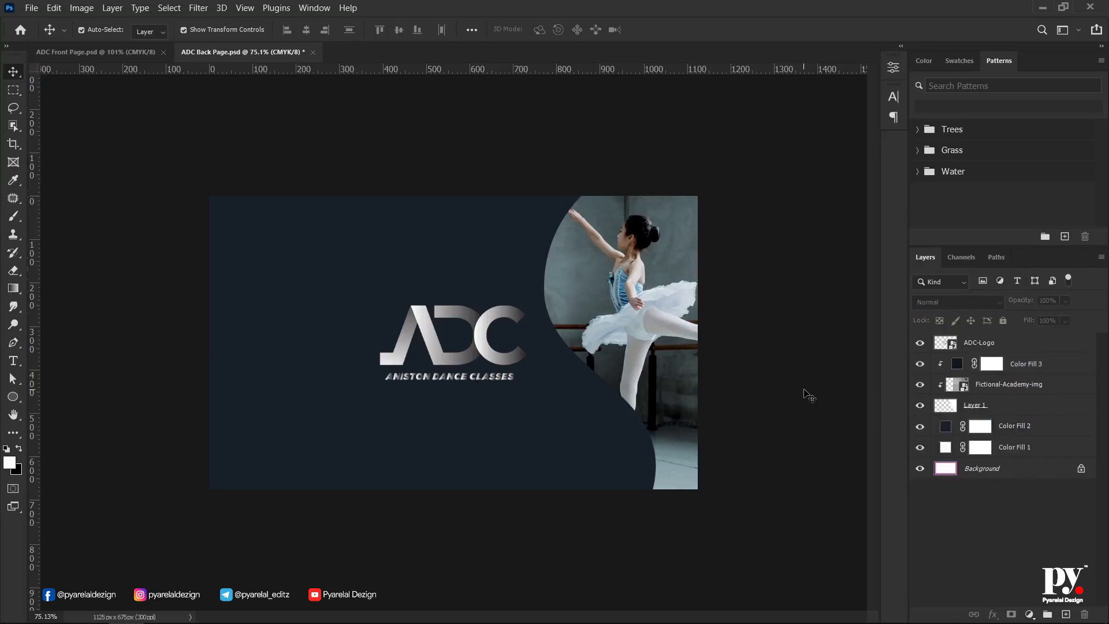
- Examine the card at several magnifications and compare it with the dancer photo and the Color Fill 3 tint hidden and shown
scroll(548, 362, "up", 4)
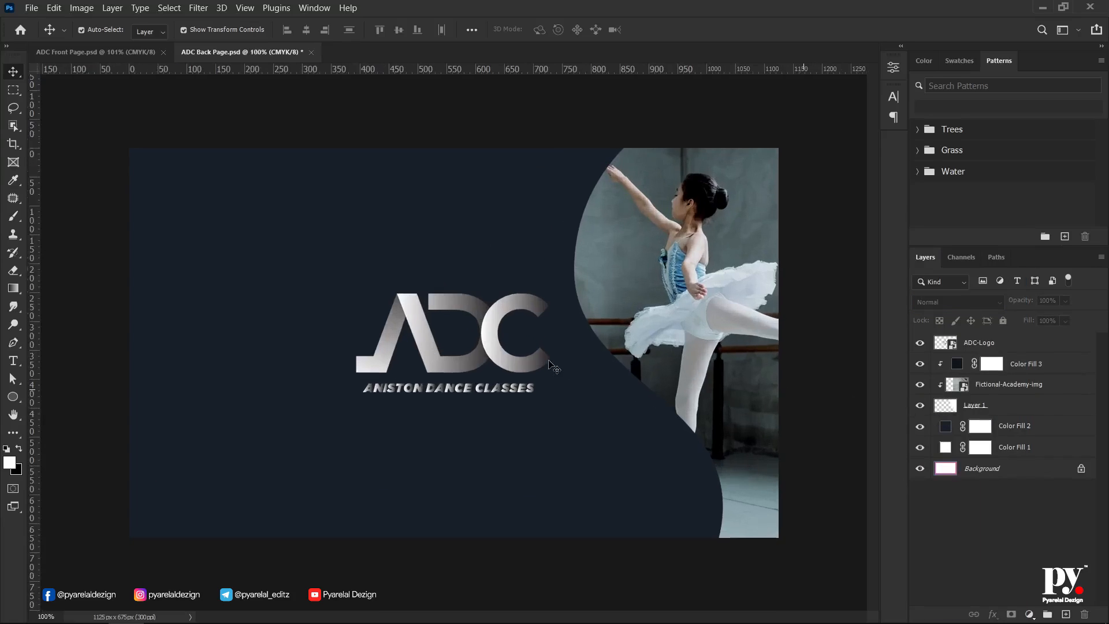
scroll(550, 364, "down", 2)
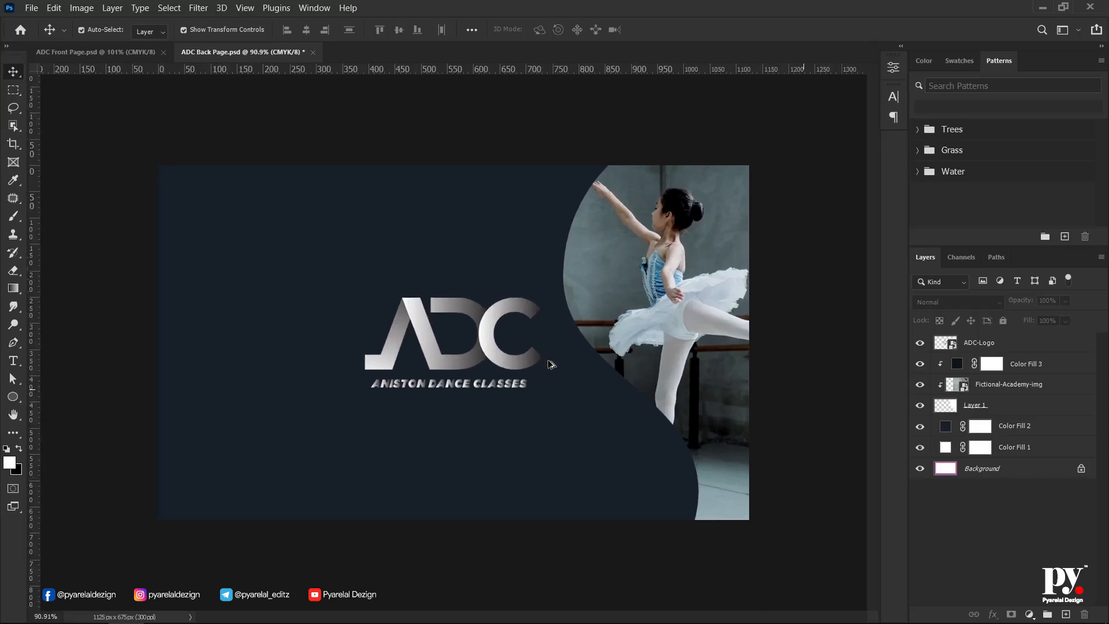
scroll(548, 361, "up", 1)
scroll(549, 361, "down", 2)
left_click(668, 313)
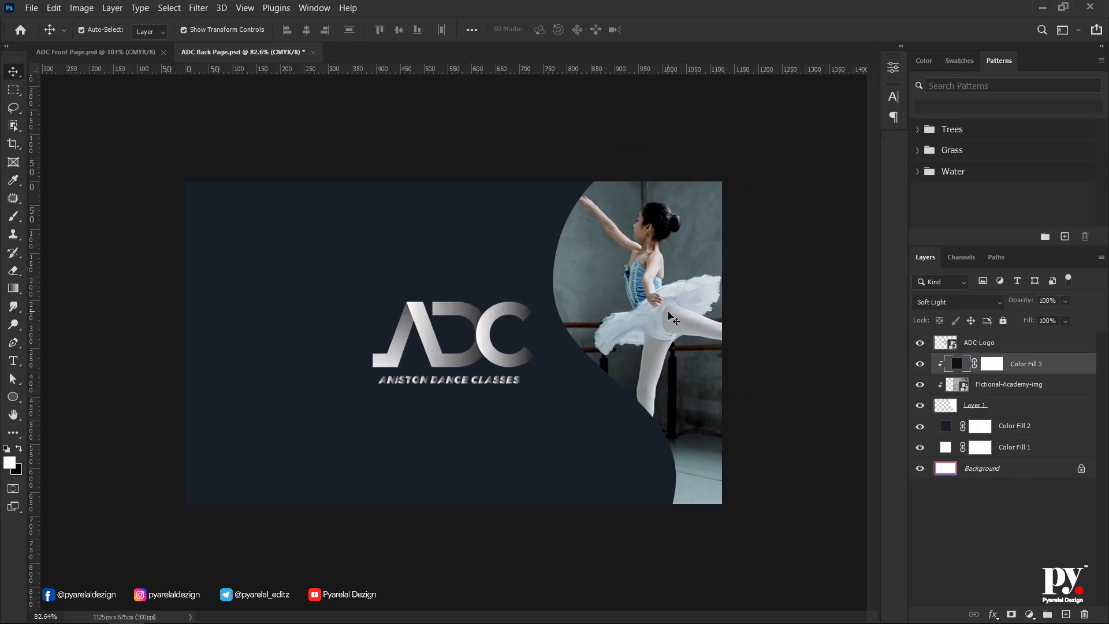
left_click(994, 388)
left_click(920, 384)
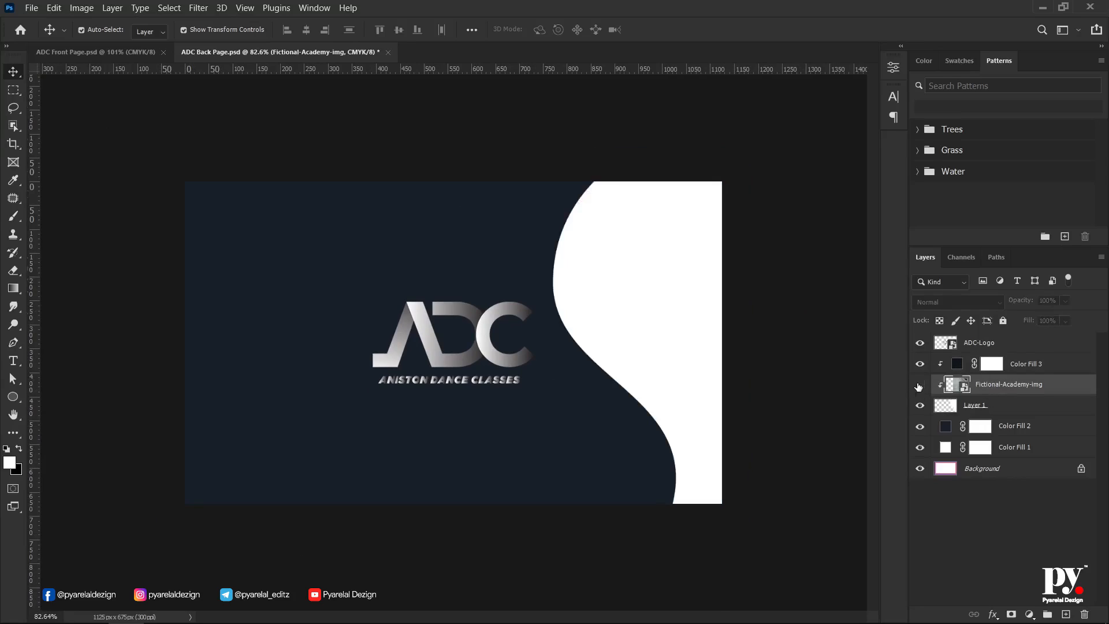
left_click(919, 384)
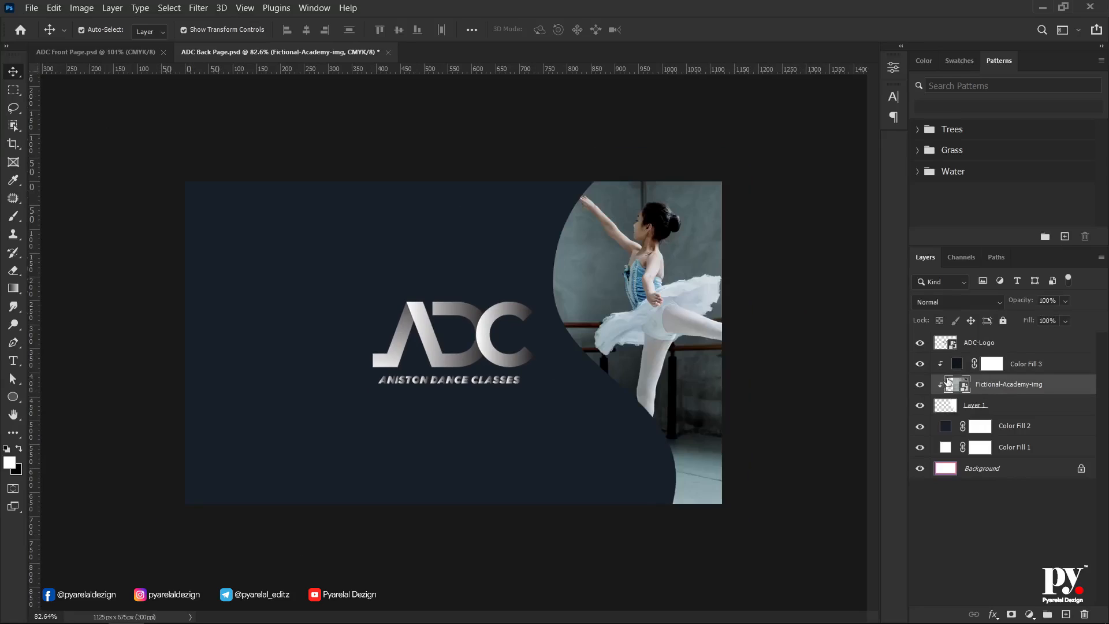
left_click(920, 364)
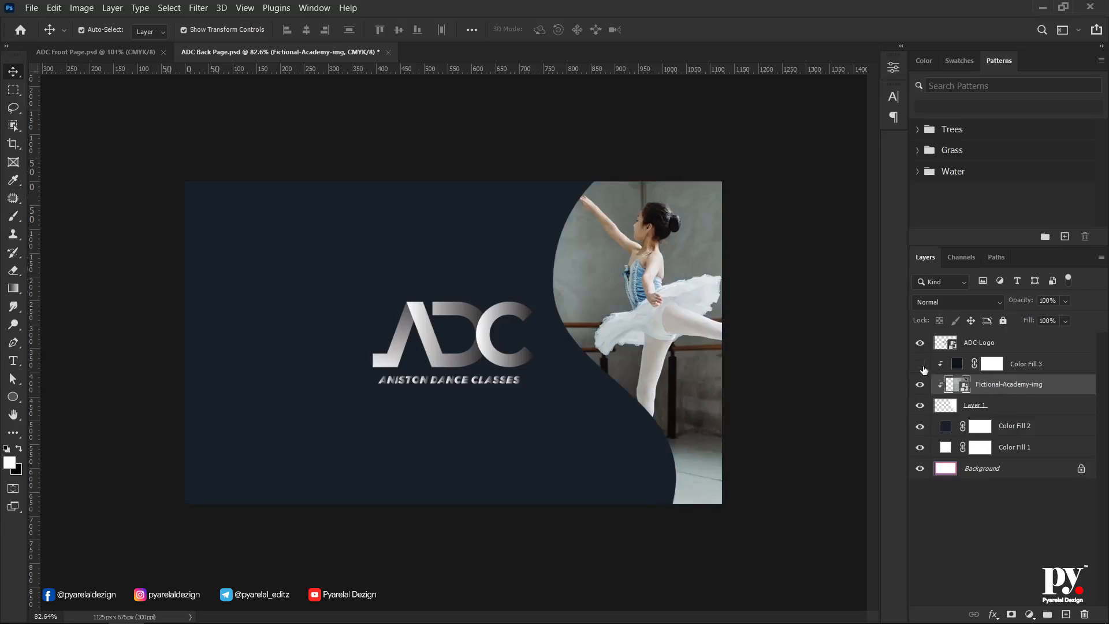
left_click(921, 364)
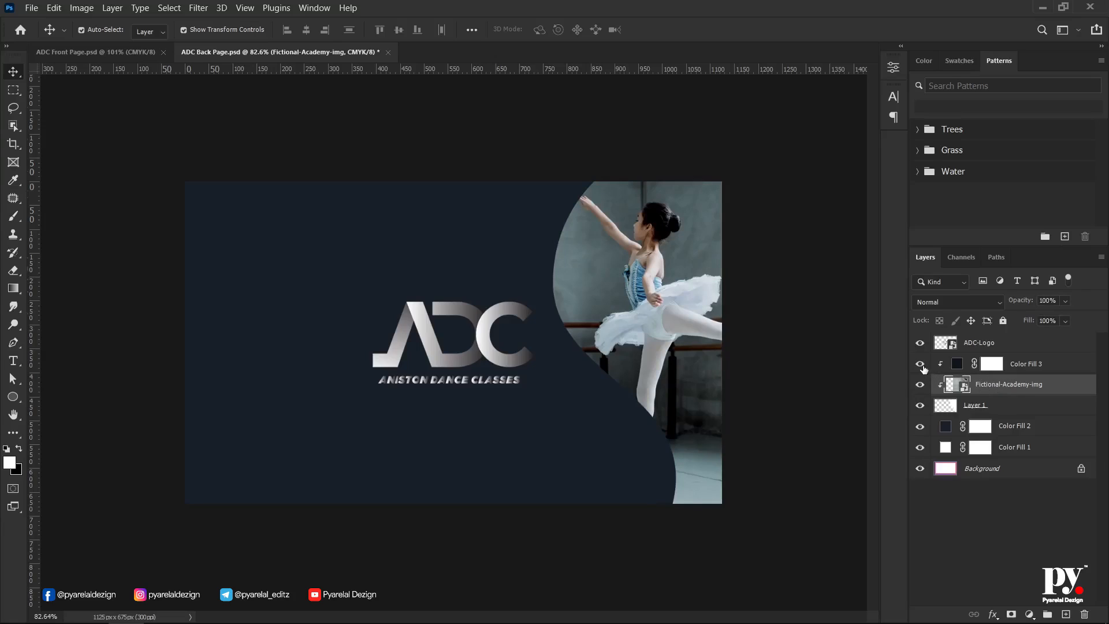
- Hide the Color Fill 3 tint and add a Curves adjustment layer directly above the dancer photo, clipped to the wave
left_click(920, 364)
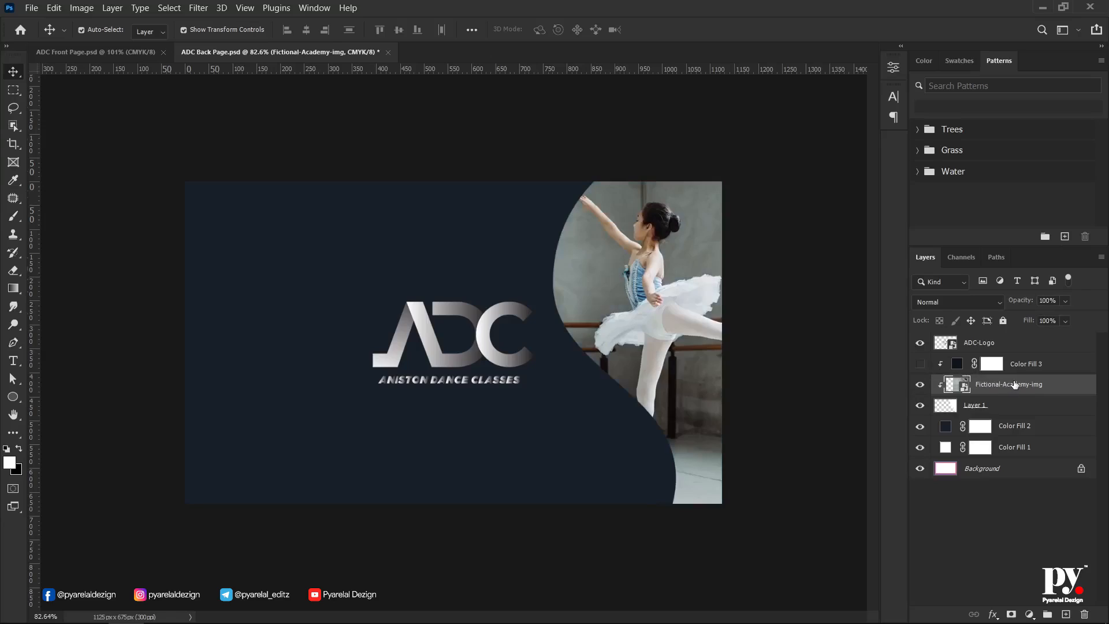
left_click(1028, 614)
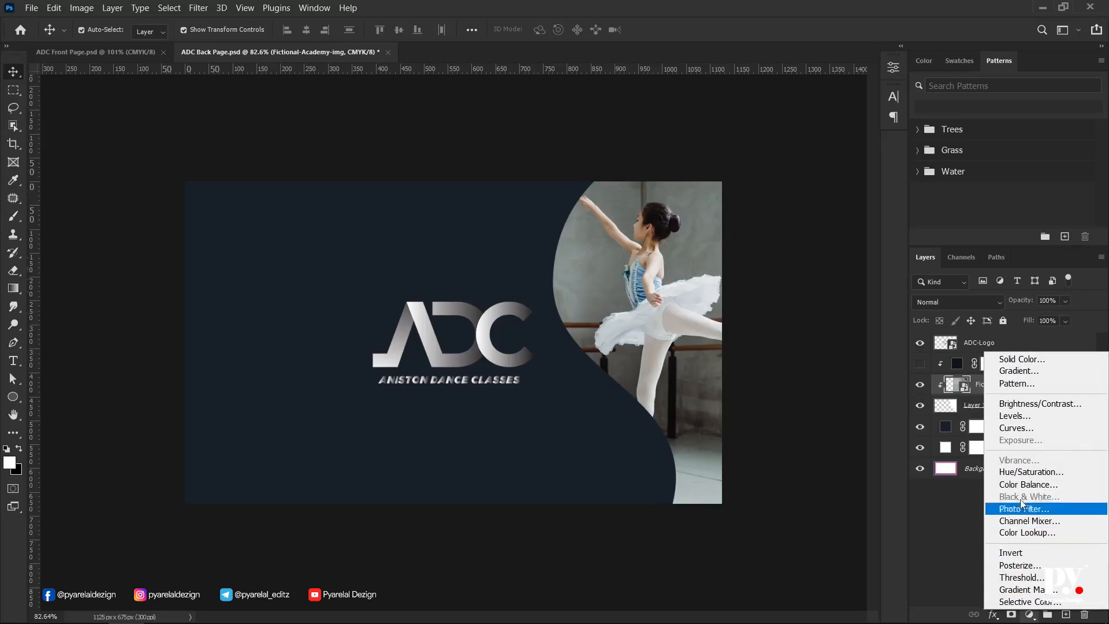
left_click(1015, 428)
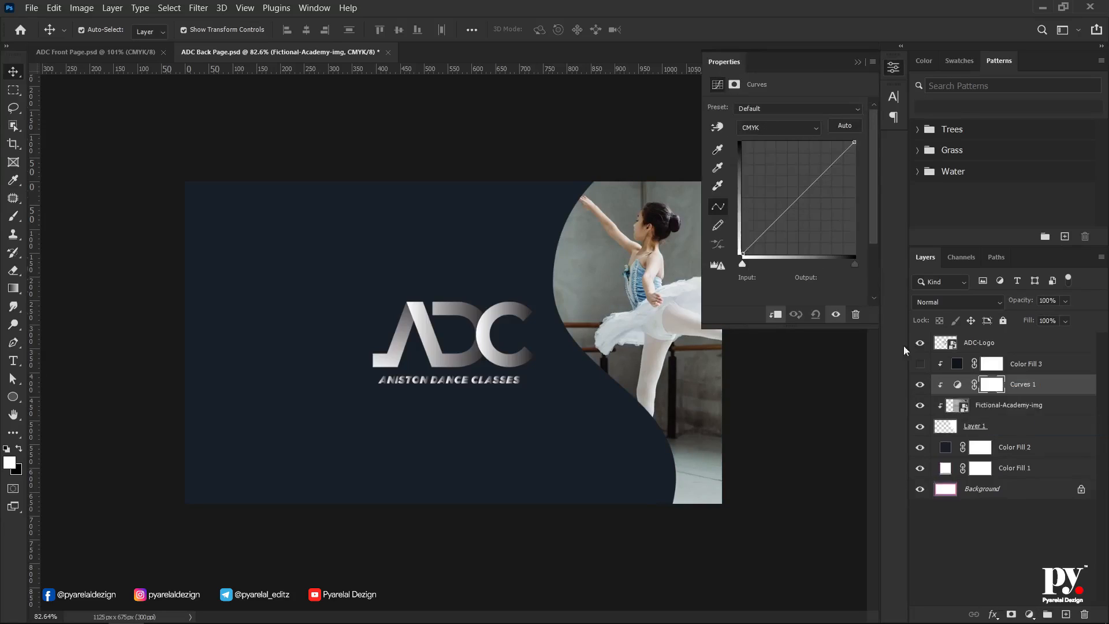
- Adjust the CMYK curve with a midpoint at input 45, output 42 and its lower end point at input 3, output 0
mouse_move(794, 200)
left_mouse_down()
mouse_move(787, 195)
mouse_move(794, 206)
left_mouse_up()
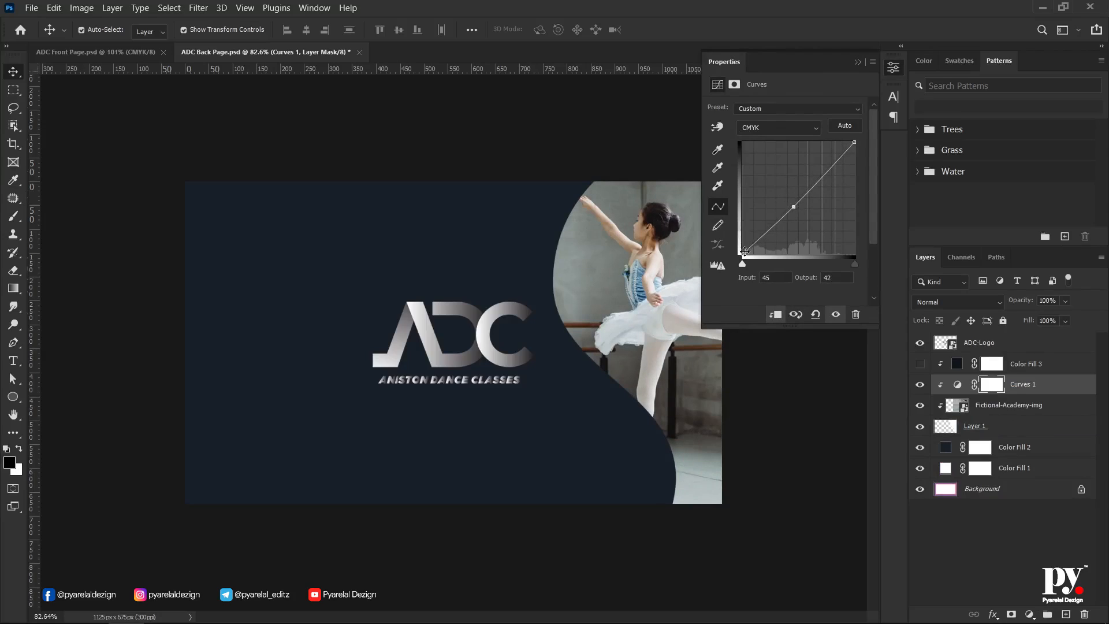
left_click_drag(741, 254, 745, 254)
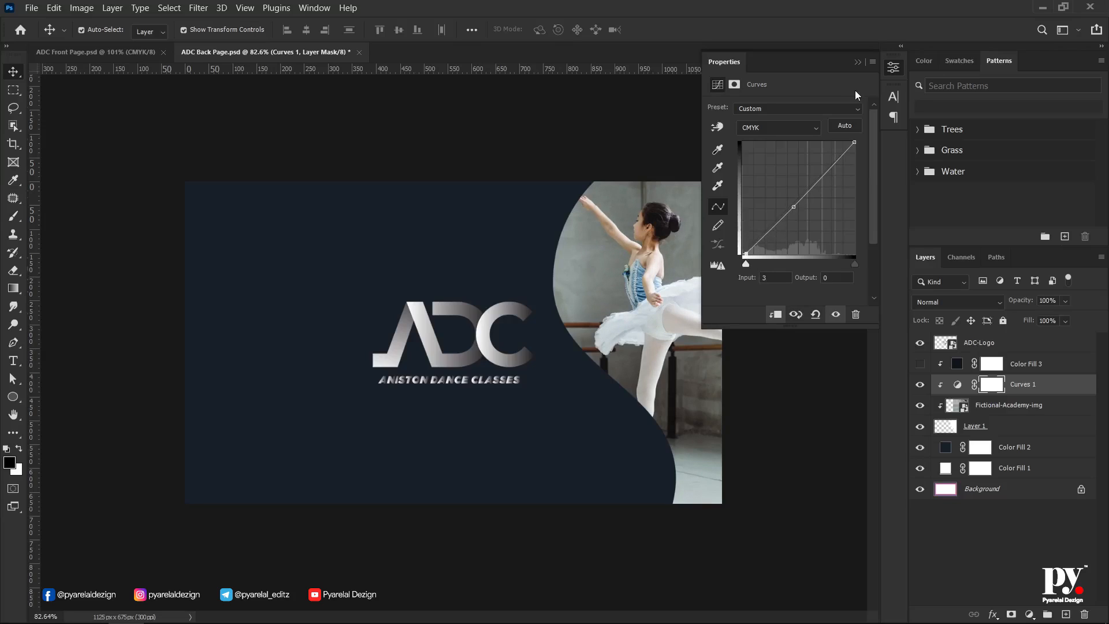
left_click(857, 61)
- Compare the curves-adjusted photo with Color Fill 3 shown and hidden, leave the tint hidden, deselect all layers and inspect the whole card
left_click(919, 365)
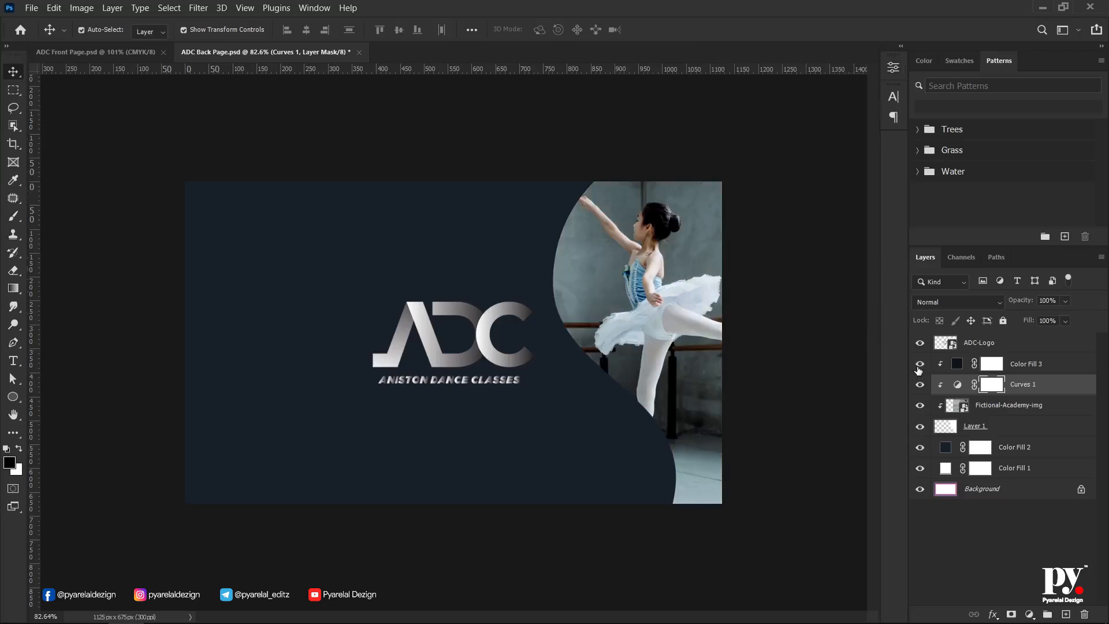
left_click(918, 367)
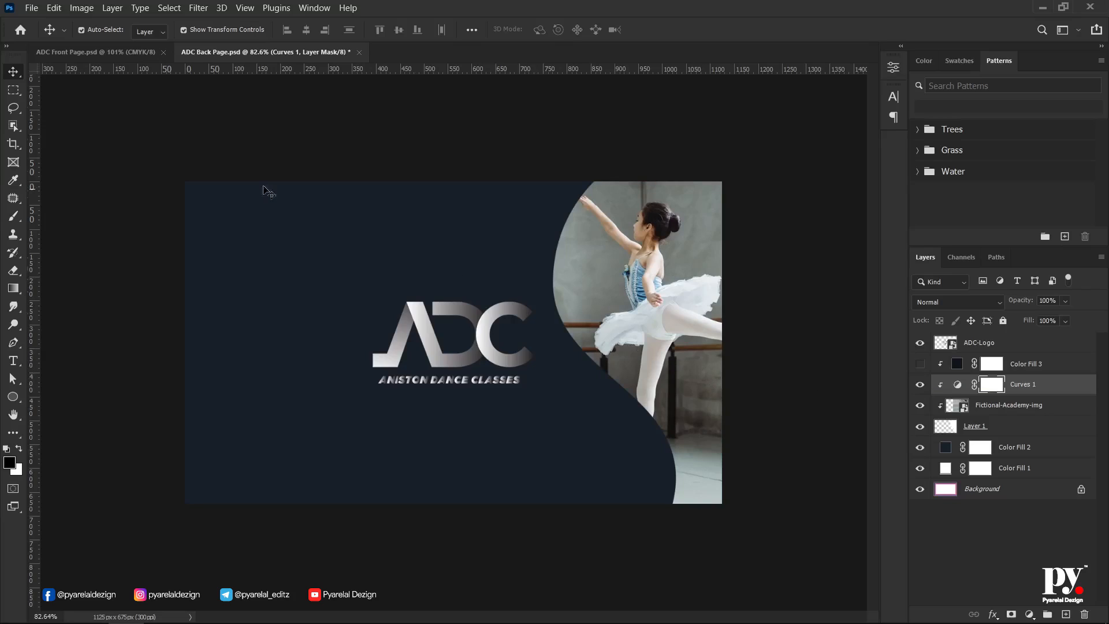
left_click(109, 228)
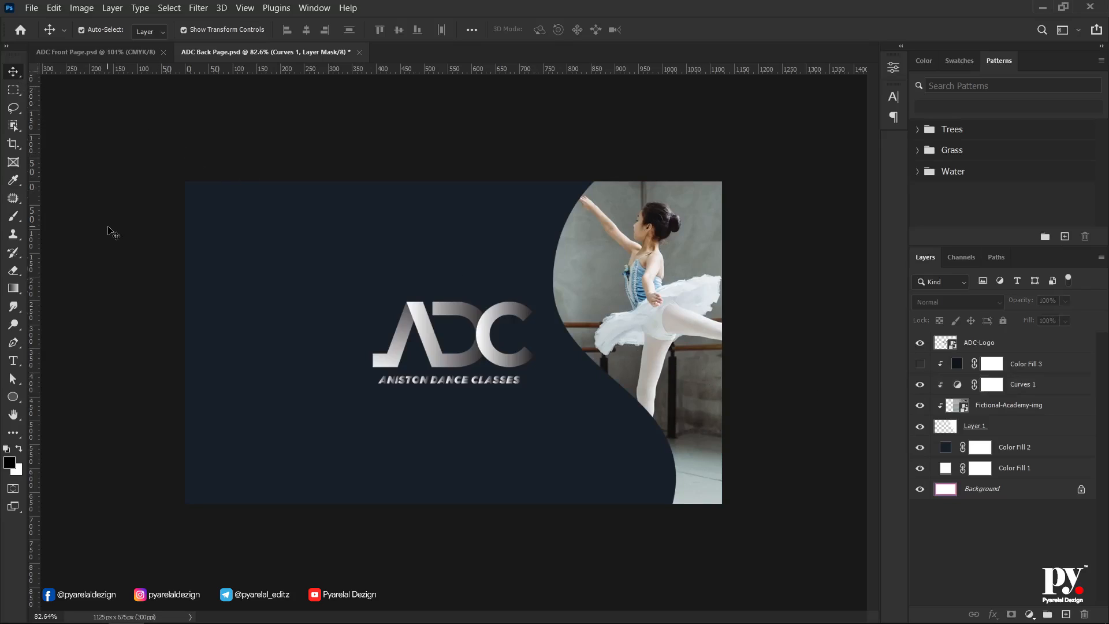
scroll(477, 395, "up", 2)
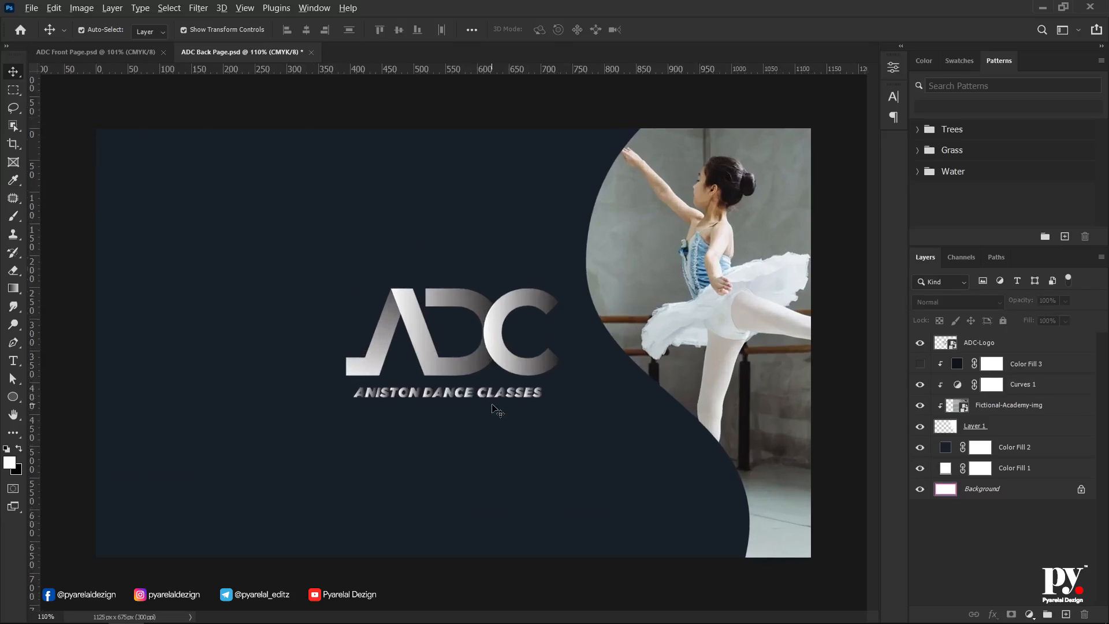
scroll(495, 410, "down", 4)
scroll(494, 407, "down", 1)
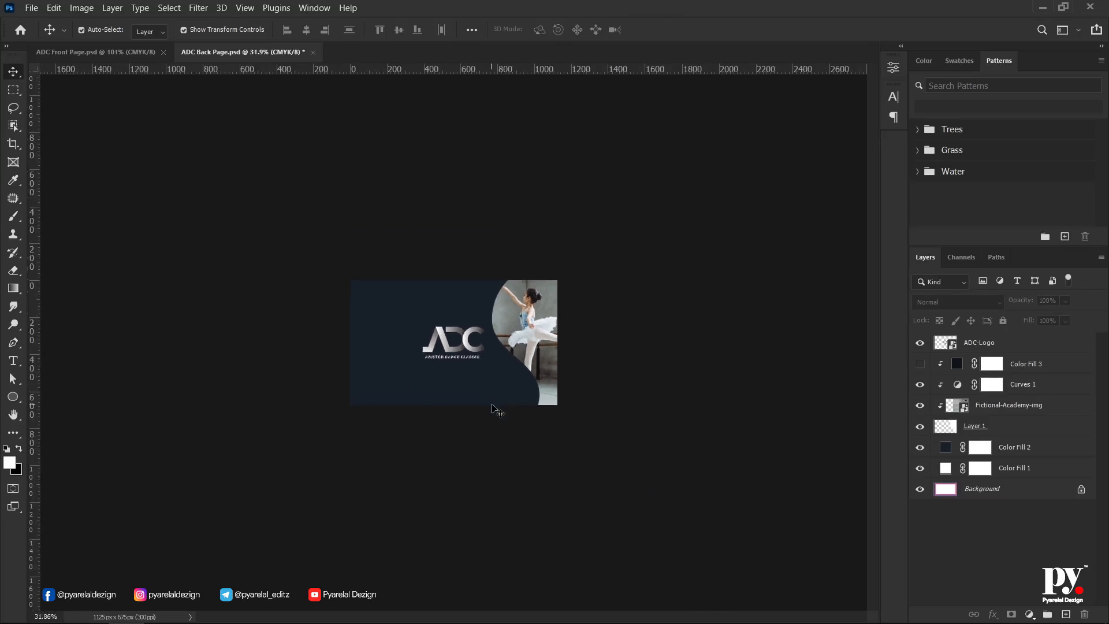
scroll(494, 407, "up", 3)
scroll(495, 393, "up", 2)
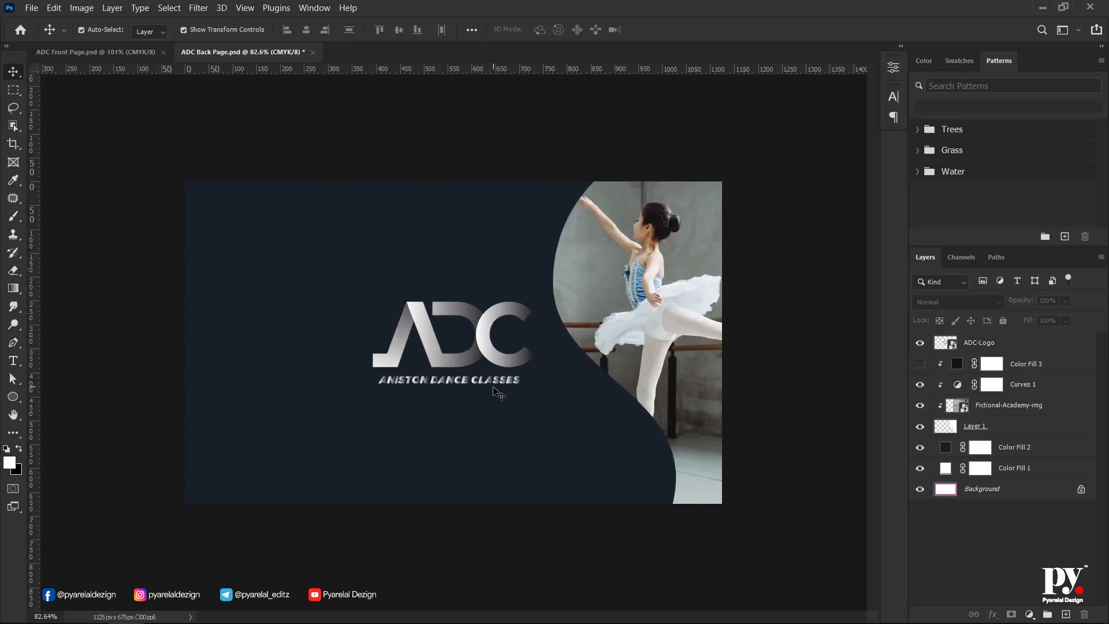
scroll(494, 393, "up", 1)
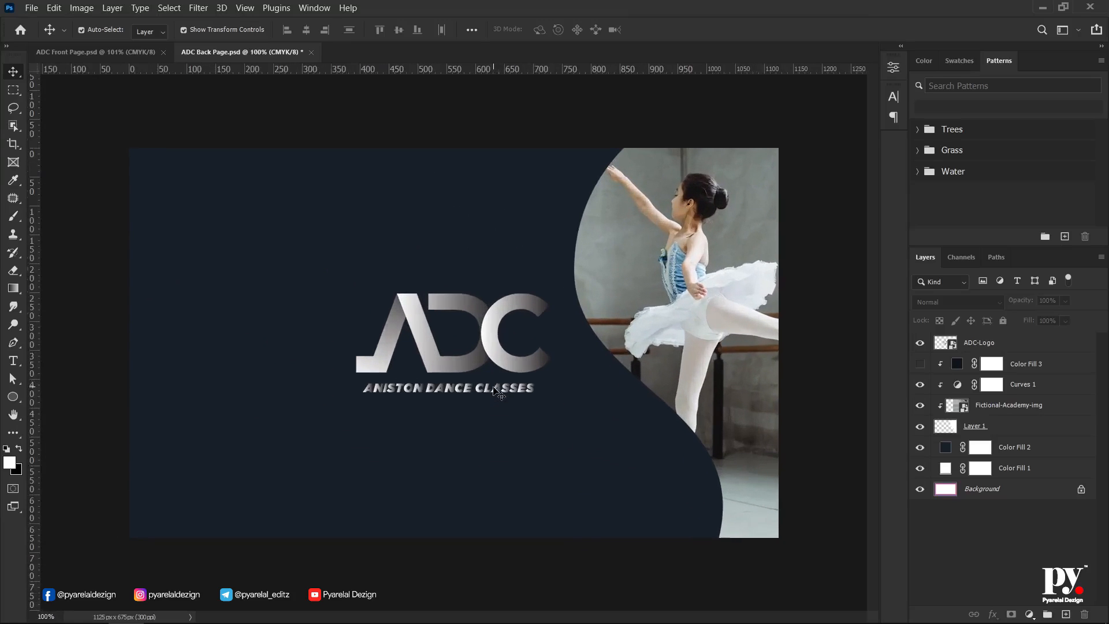